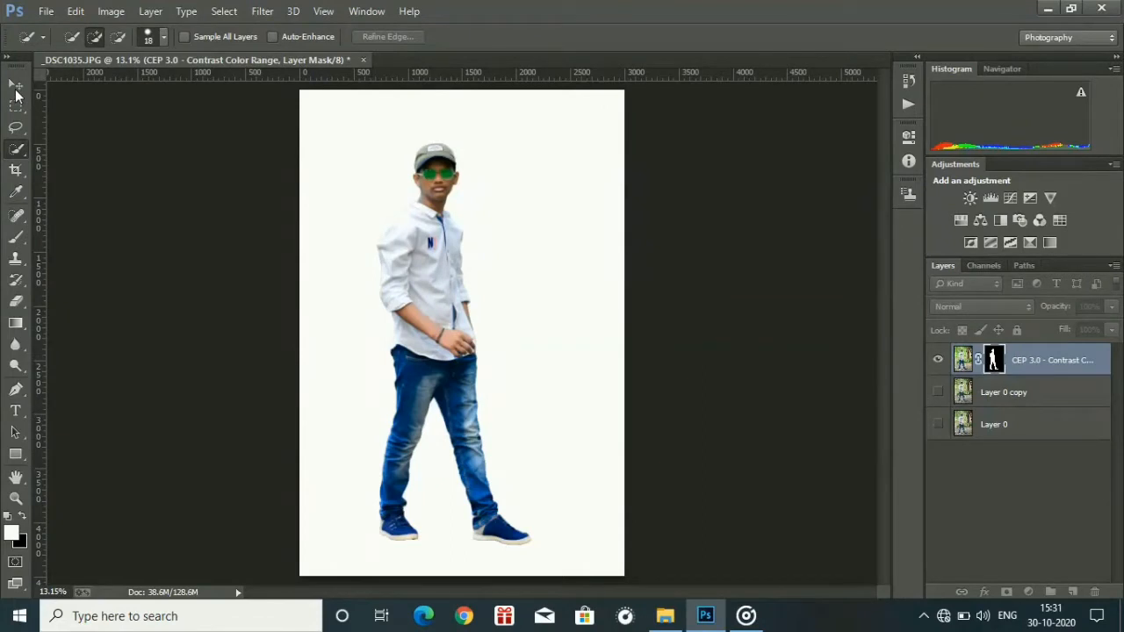
Open the foggy pavement image from the kondaveedu shoot folder and dock it as a tab beside the cutout document.
{"action": "left_click", "coordinate": [15, 85]}
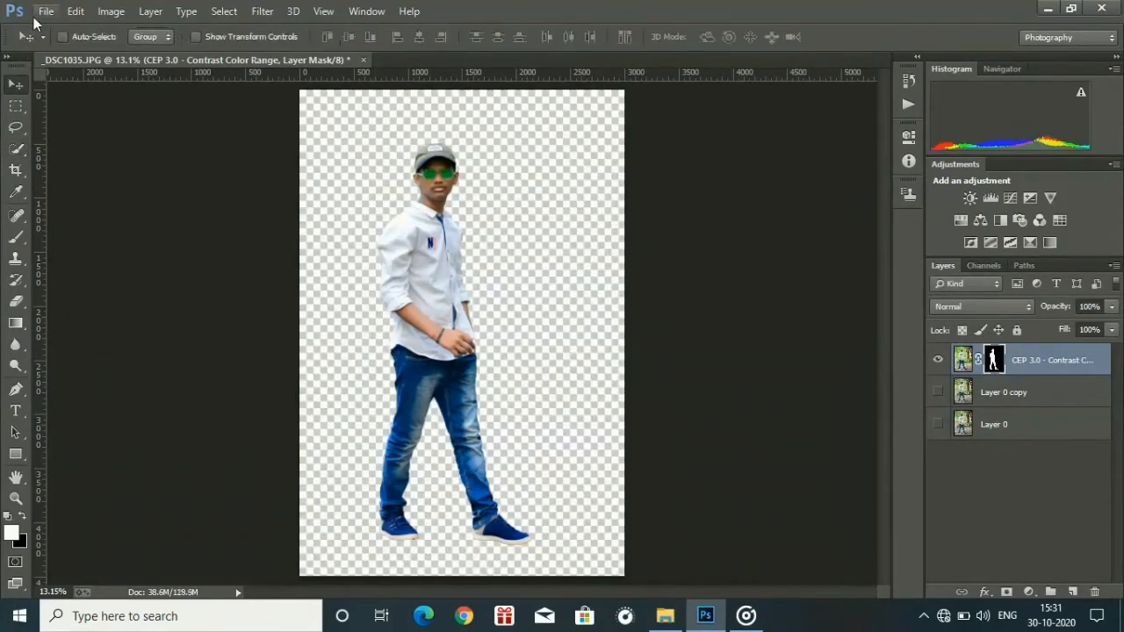
{"action": "left_click", "coordinate": [46, 10]}
{"action": "left_click", "coordinate": [55, 46]}
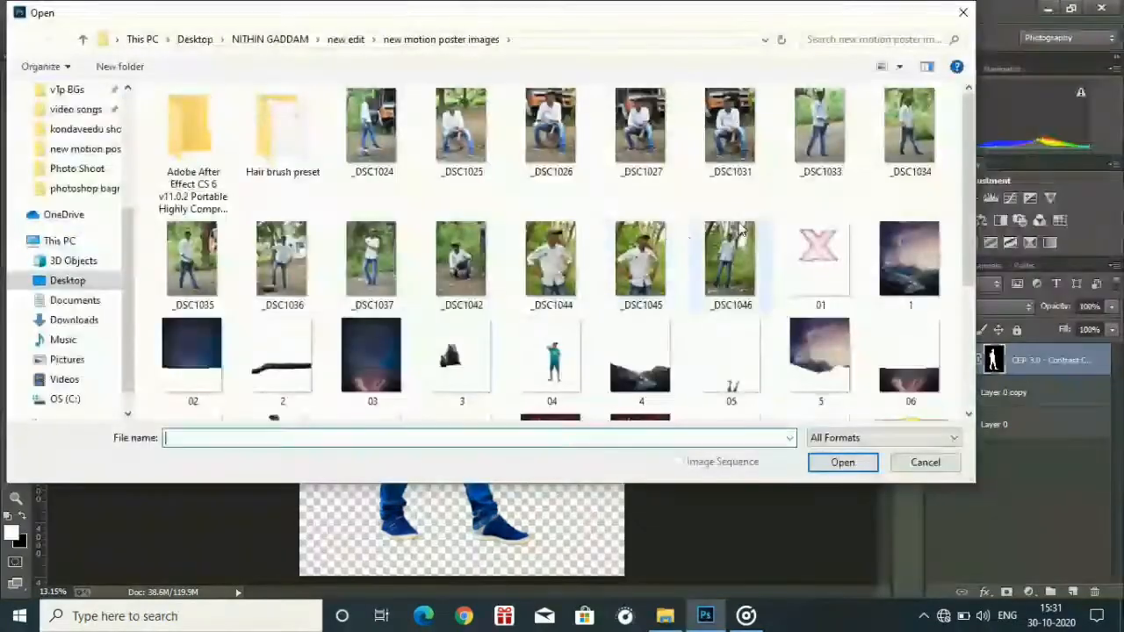
{"action": "left_click_drag", "start_coordinate": [122, 232], "coordinate": [136, 198]}
{"action": "left_click", "coordinate": [85, 211]}
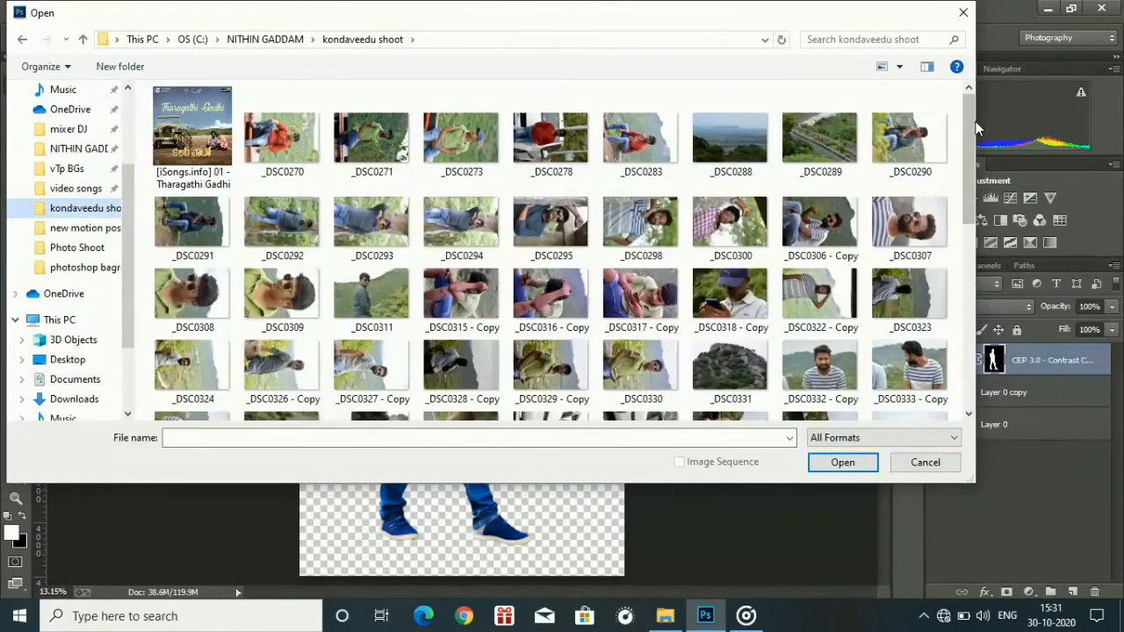
{"action": "left_click_drag", "start_coordinate": [968, 122], "coordinate": [964, 259]}
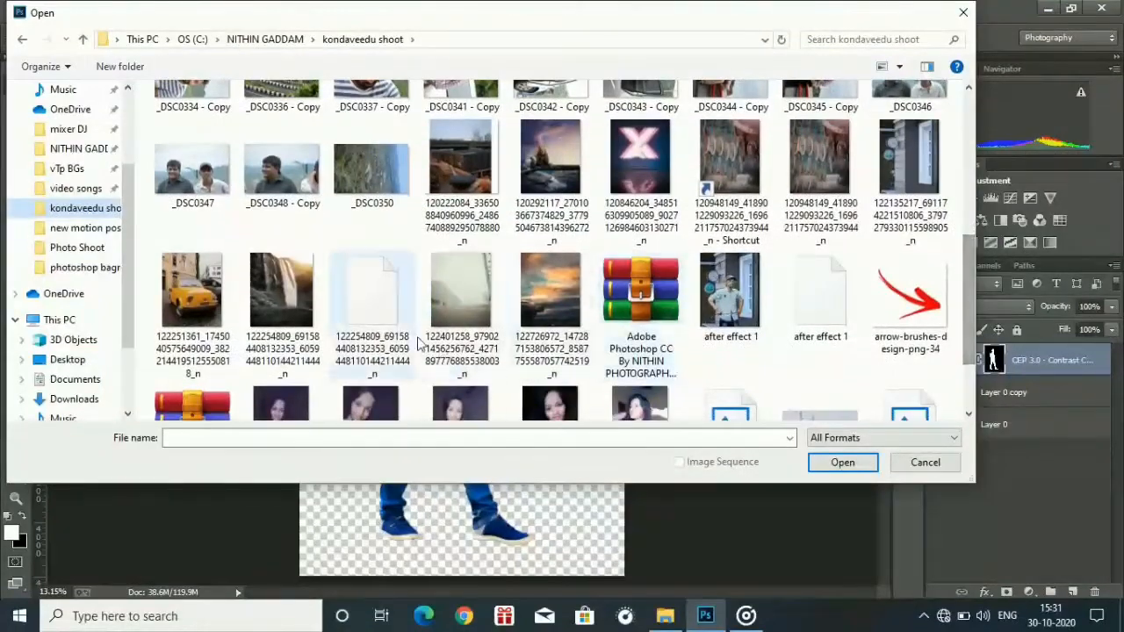
{"action": "double_click", "coordinate": [475, 293]}
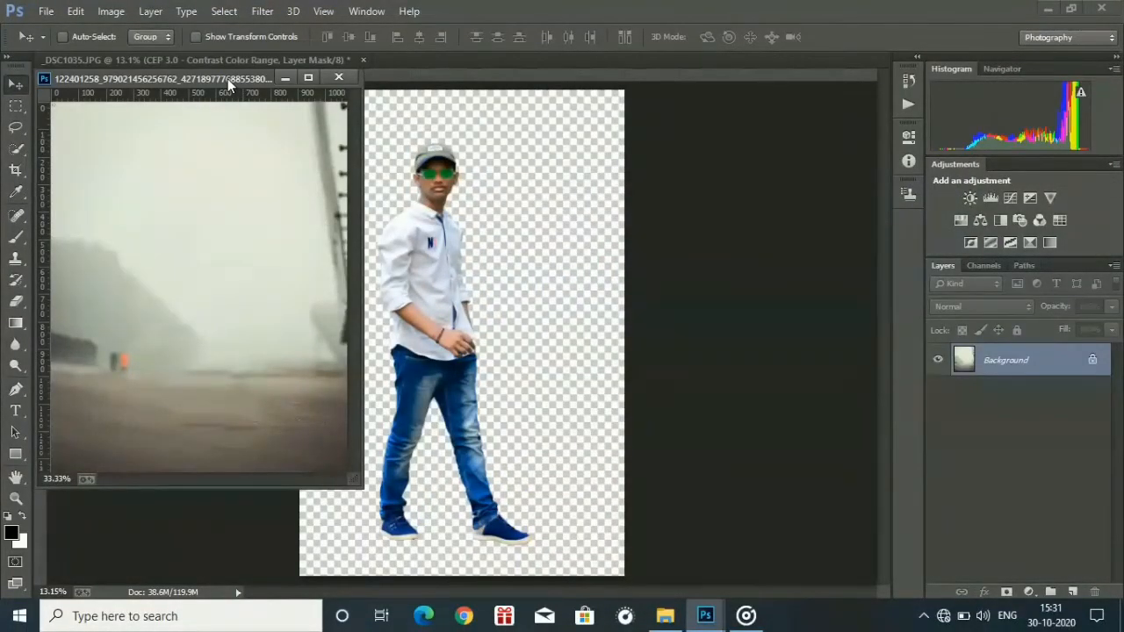
{"action": "left_click_drag", "start_coordinate": [228, 78], "coordinate": [479, 58]}
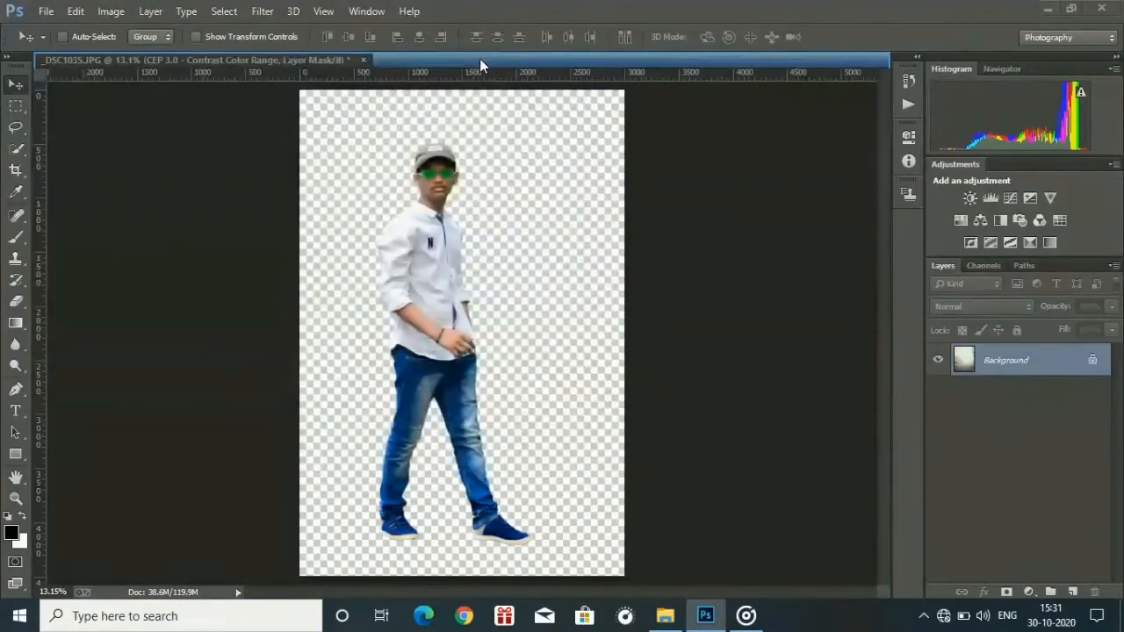
Resize the foggy background image to 80 inches wide, keeping its proportions.
{"action": "left_click", "coordinate": [98, 15]}
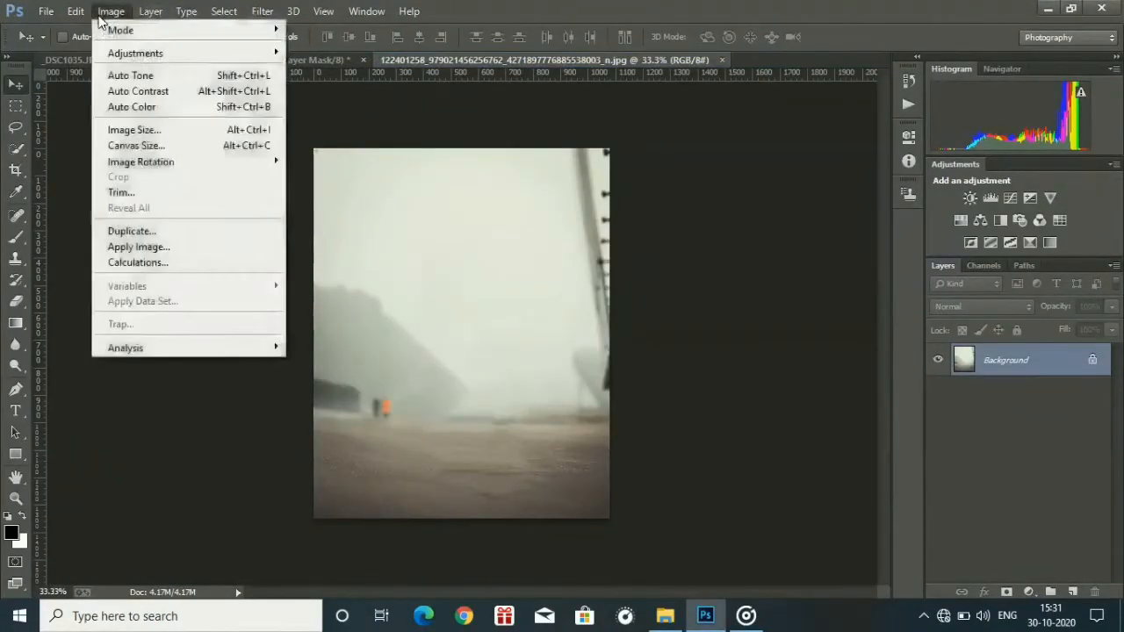
{"action": "left_click", "coordinate": [140, 133]}
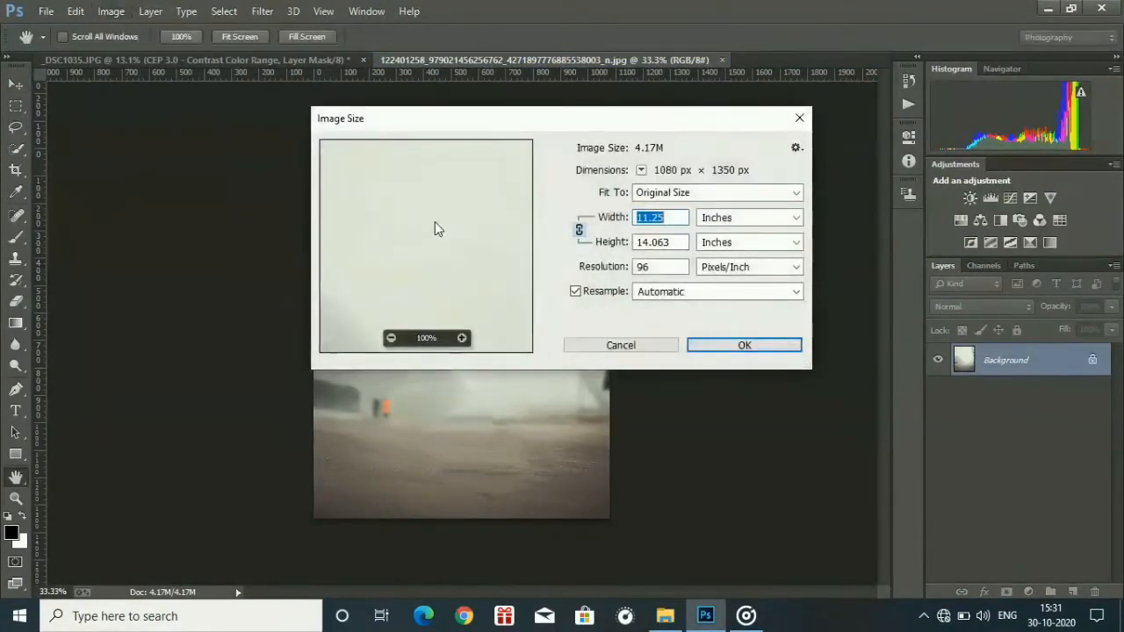
{"action": "type", "text": "80"}
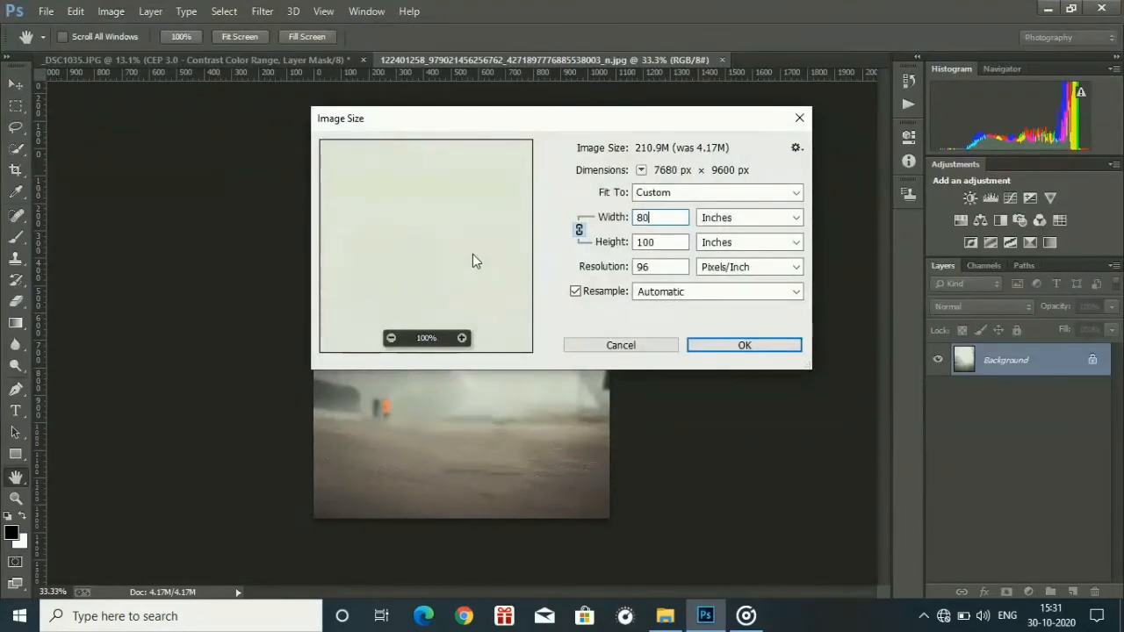
{"action": "key", "text": "Escape"}
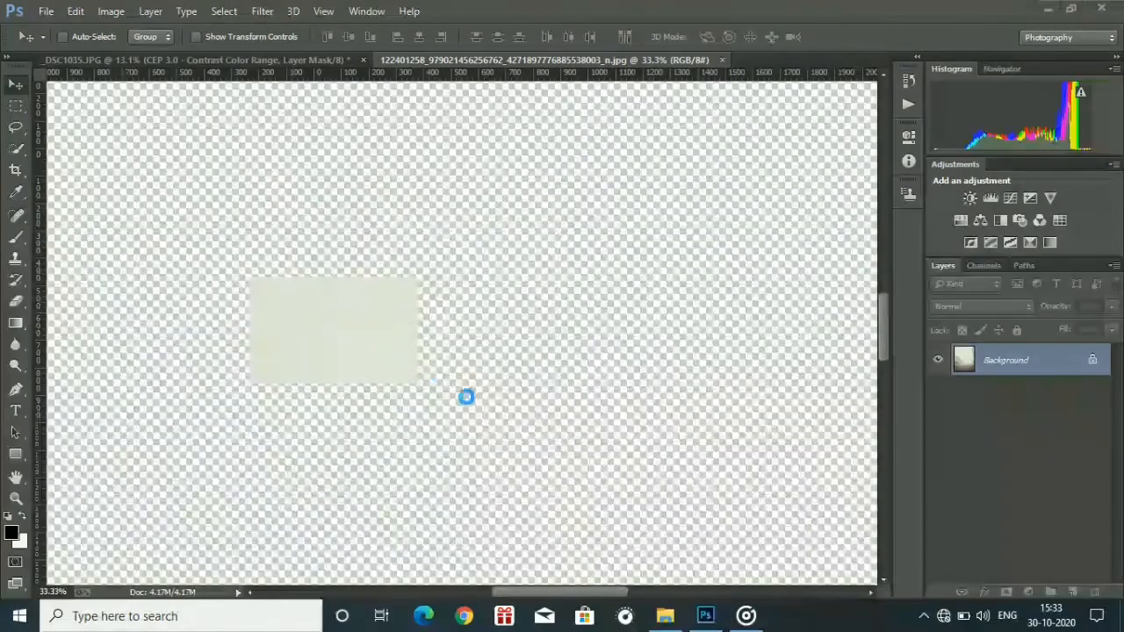
Copy the man's masked cutout layer from _DSC1035.JPG into the foggy background document.
{"action": "key", "text": "ctrl+0"}
{"action": "left_click", "coordinate": [67, 61]}
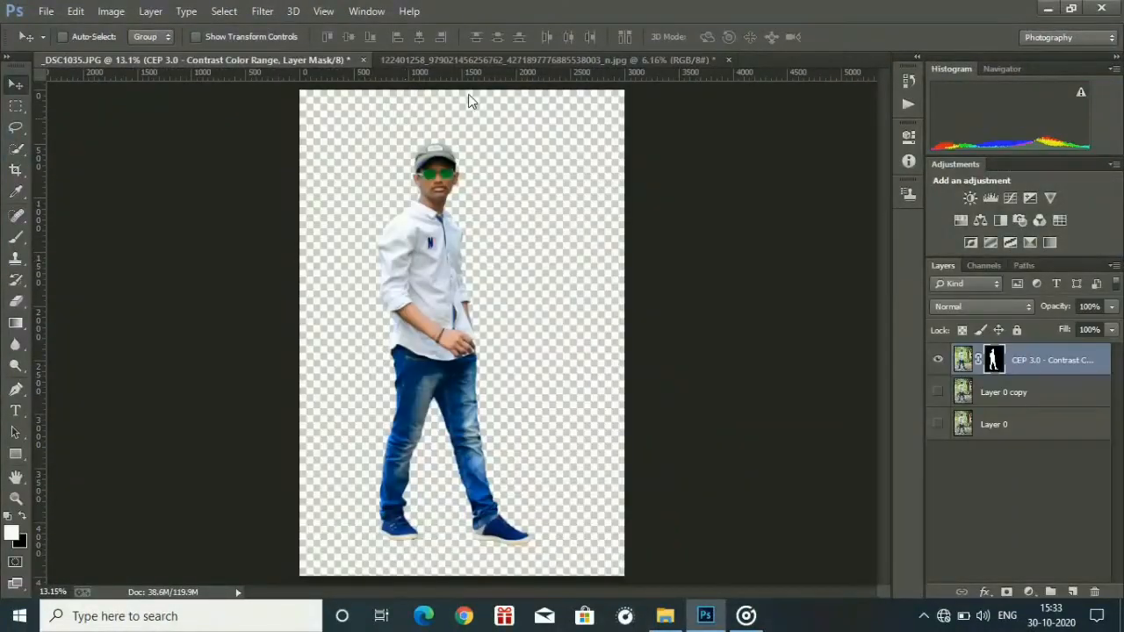
{"action": "left_click_drag", "start_coordinate": [468, 101], "coordinate": [449, 306]}
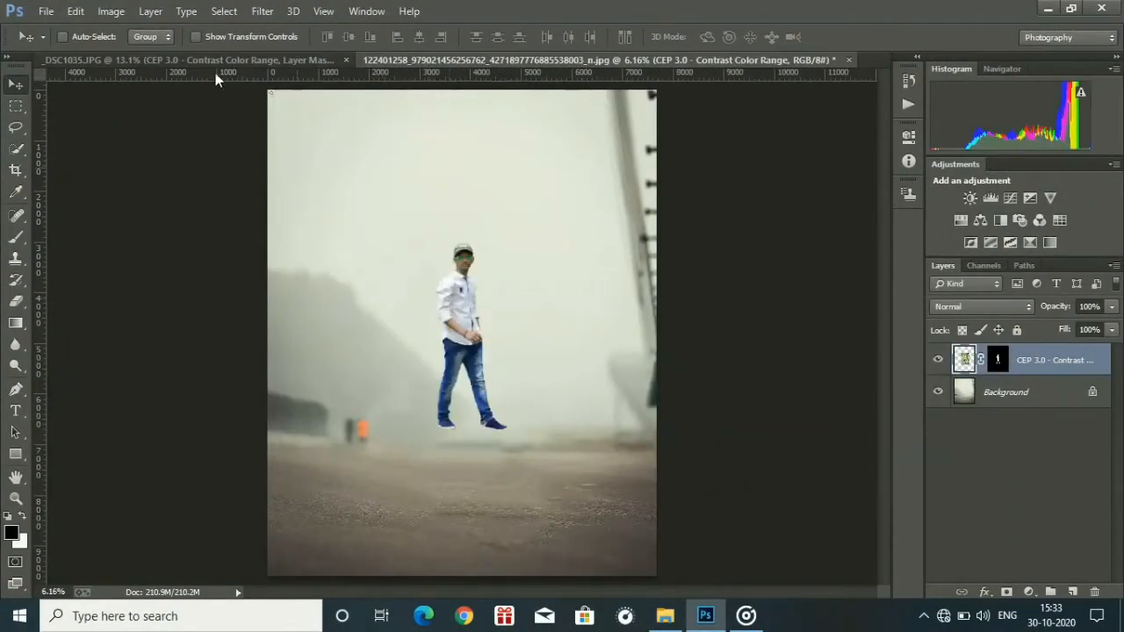
Enlarge the man's cutout to about 244% width and 220% height and position him near the centre of the background.
{"action": "key", "text": "ctrl+minus"}
{"action": "key", "text": "ctrl+minus"}
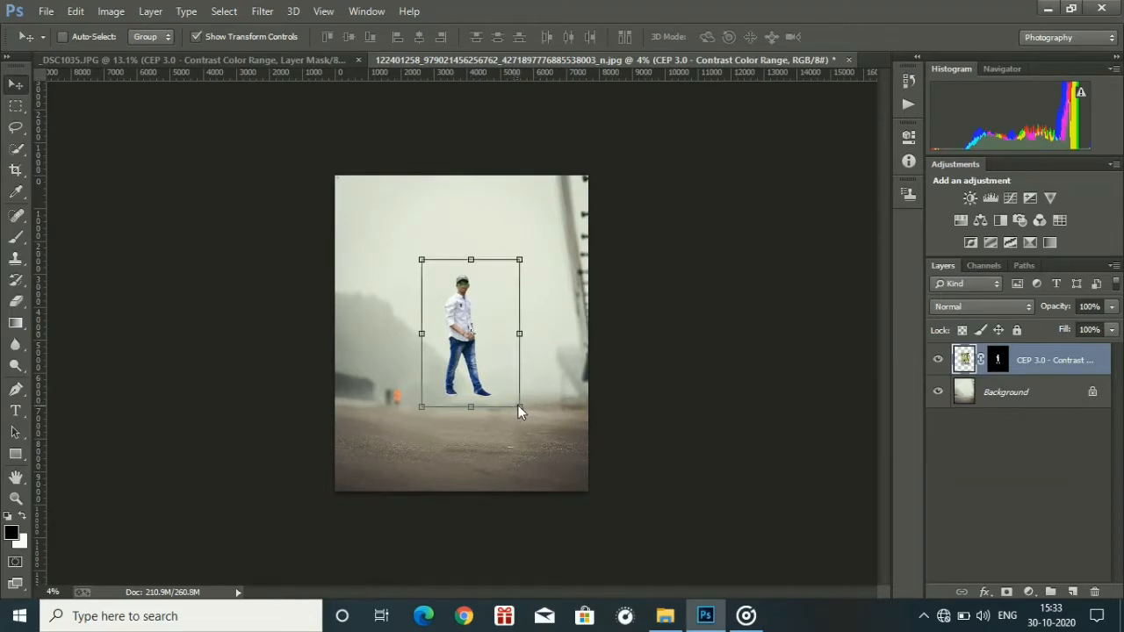
{"action": "left_click_drag", "start_coordinate": [525, 413], "coordinate": [661, 582]}
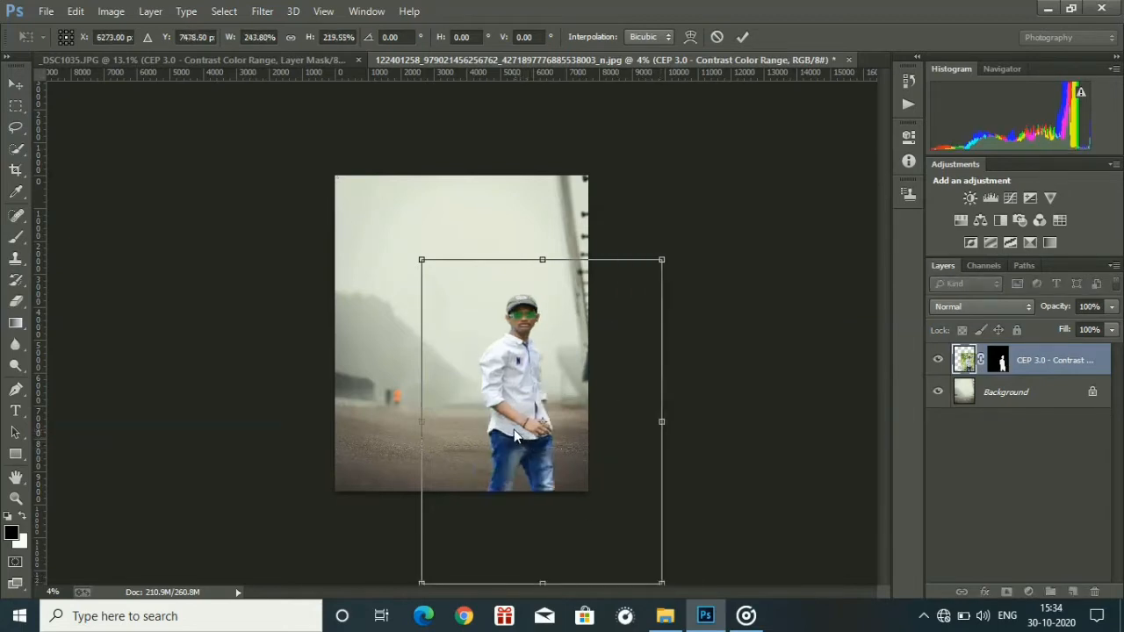
{"action": "left_click_drag", "start_coordinate": [514, 430], "coordinate": [459, 352]}
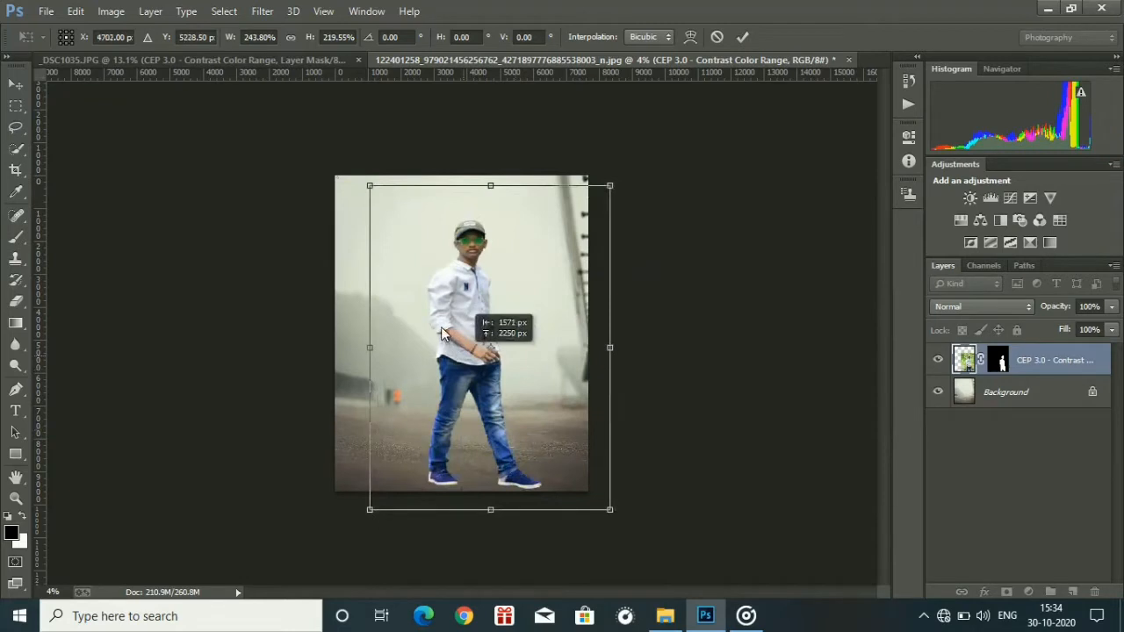
{"action": "left_click_drag", "start_coordinate": [430, 316], "coordinate": [376, 263]}
{"action": "left_click_drag", "start_coordinate": [457, 250], "coordinate": [442, 349]}
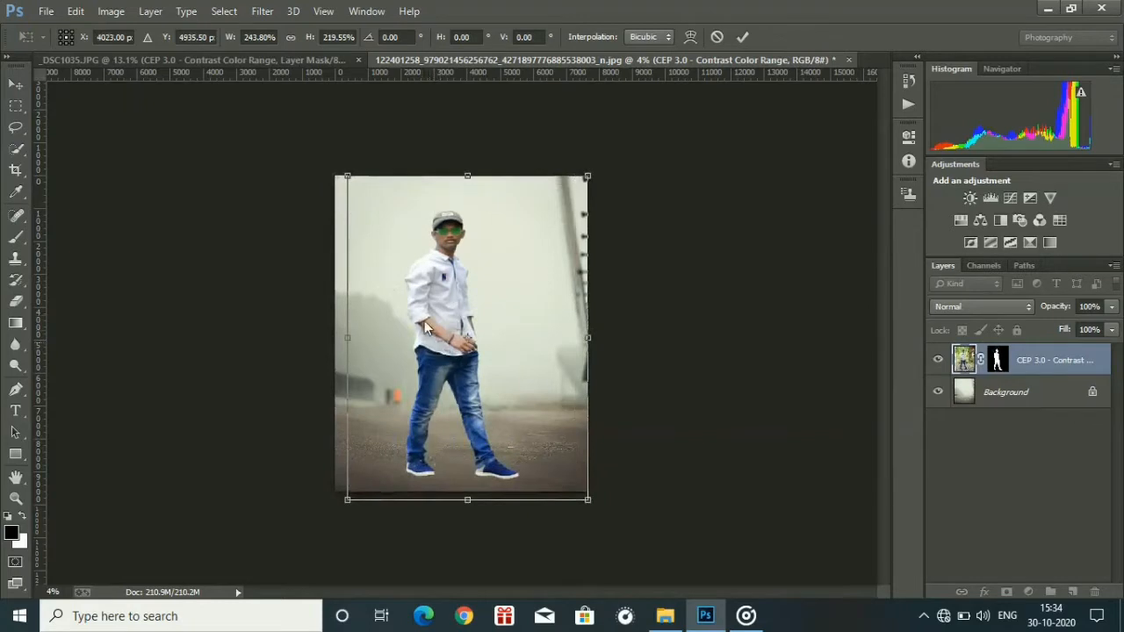
Scale the man's cutout down to about 215% width and 192% height and raise him so his feet rest on the pavement.
{"action": "left_click_drag", "start_coordinate": [348, 180], "coordinate": [375, 226]}
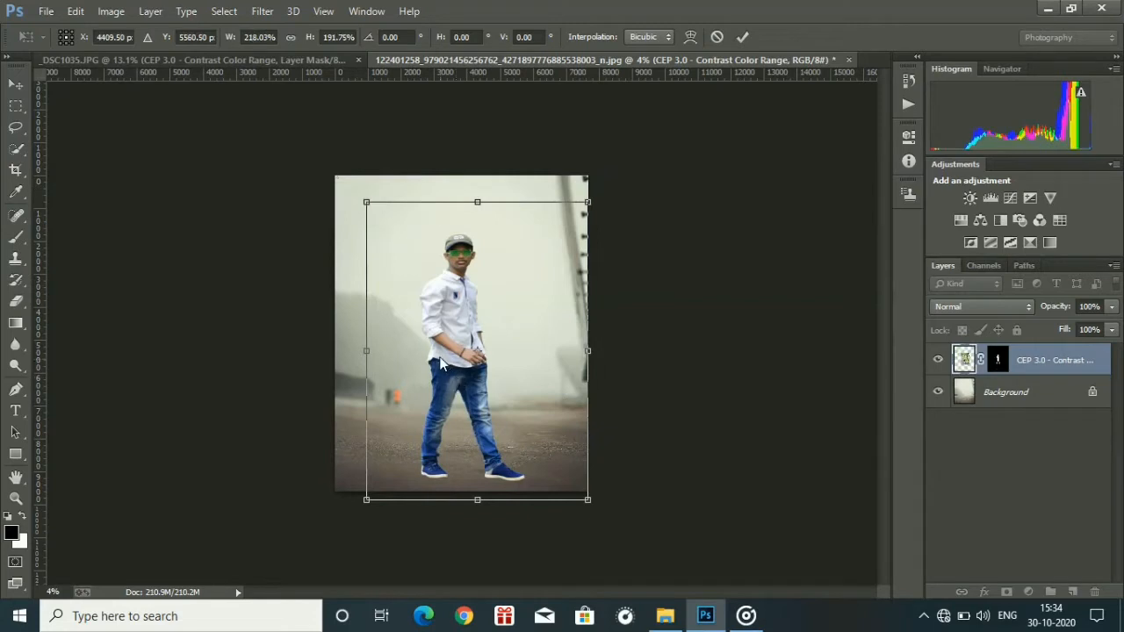
{"action": "mouse_move", "coordinate": [440, 363]}
{"action": "left_mouse_down"}
{"action": "mouse_move", "coordinate": [430, 322]}
{"action": "mouse_move", "coordinate": [440, 354]}
{"action": "left_mouse_up"}
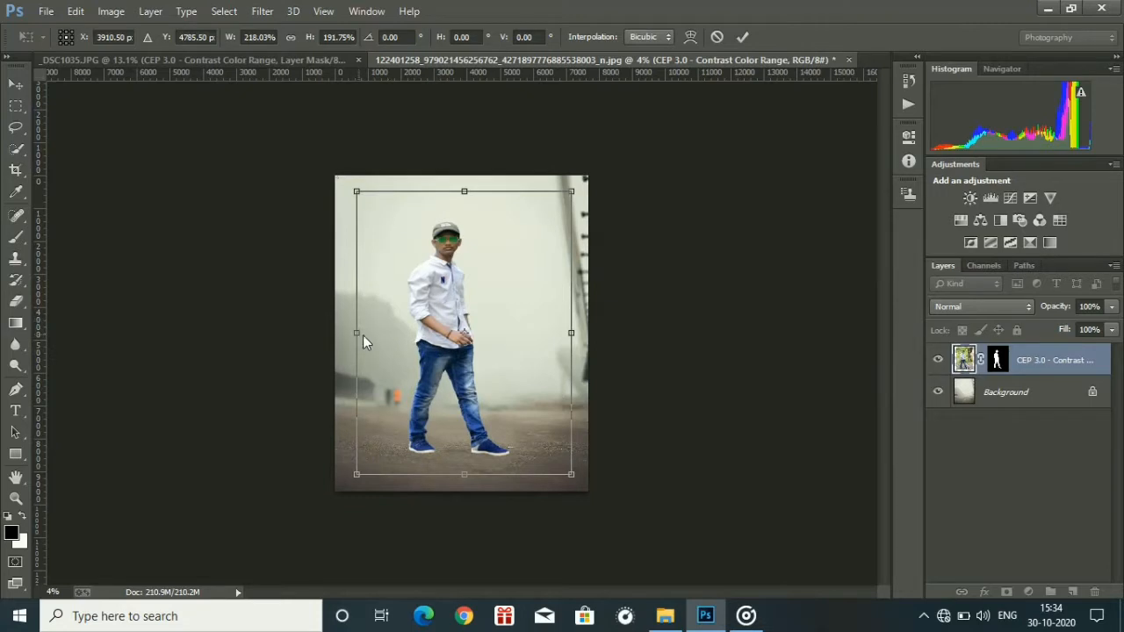
{"action": "left_click_drag", "start_coordinate": [364, 336], "coordinate": [359, 337]}
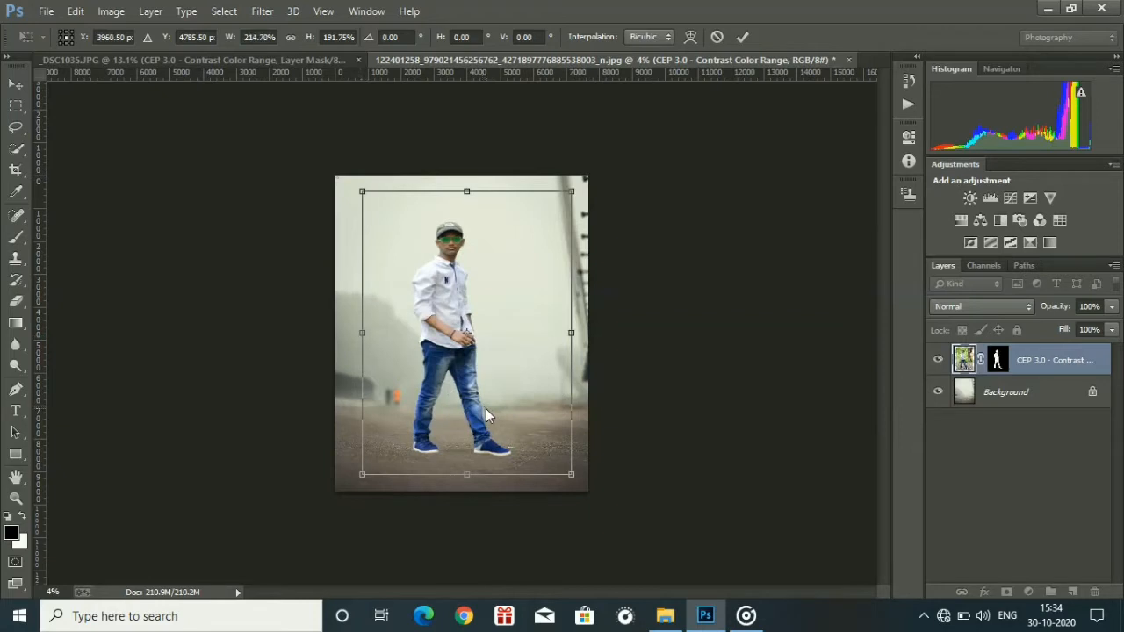
Shift the man's cutout slightly to the right and down on the pavement, checking the placement at his shoes.
{"action": "key", "text": "ctrl+plus"}
{"action": "key", "text": "ctrl+plus"}
{"action": "key", "text": "ctrl+plus"}
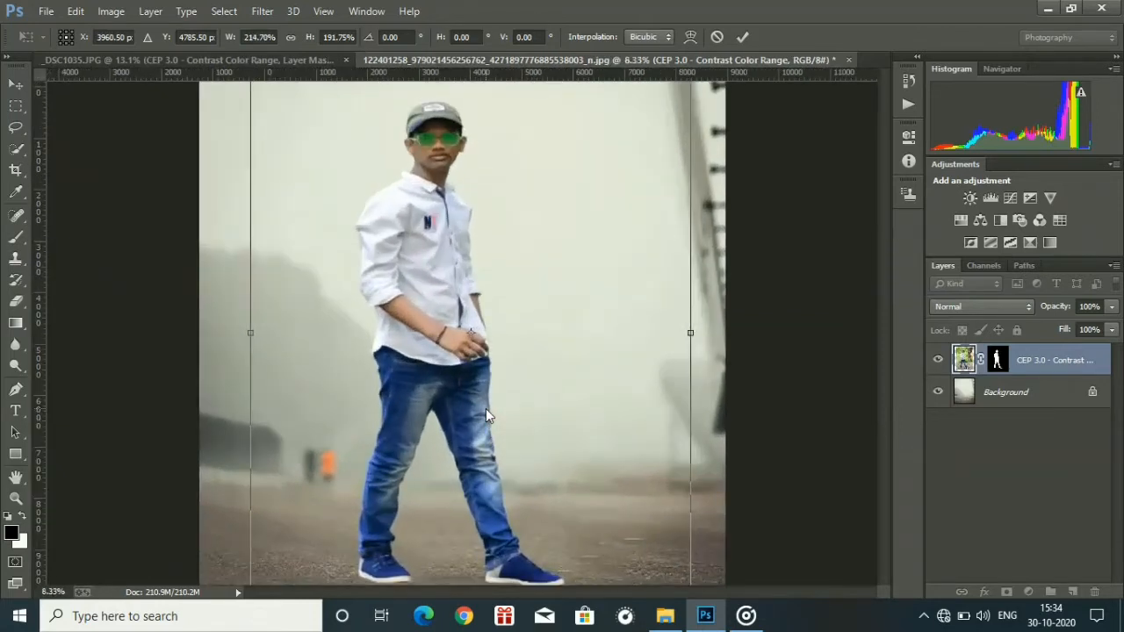
{"action": "key", "text": "ctrl+plus"}
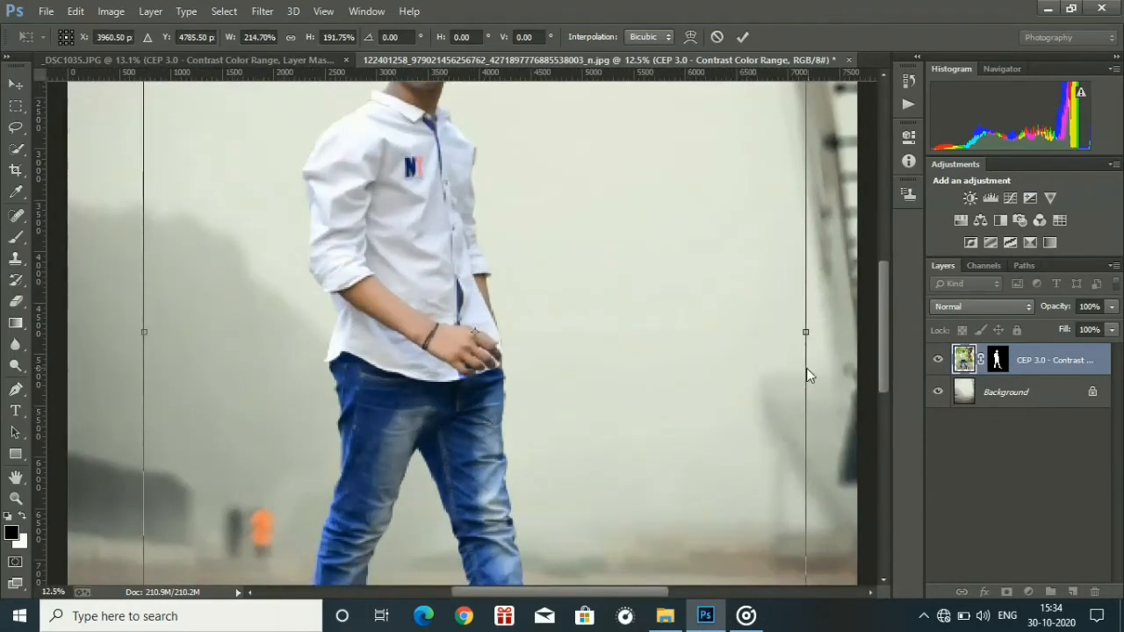
{"action": "left_click_drag", "start_coordinate": [883, 363], "coordinate": [883, 462]}
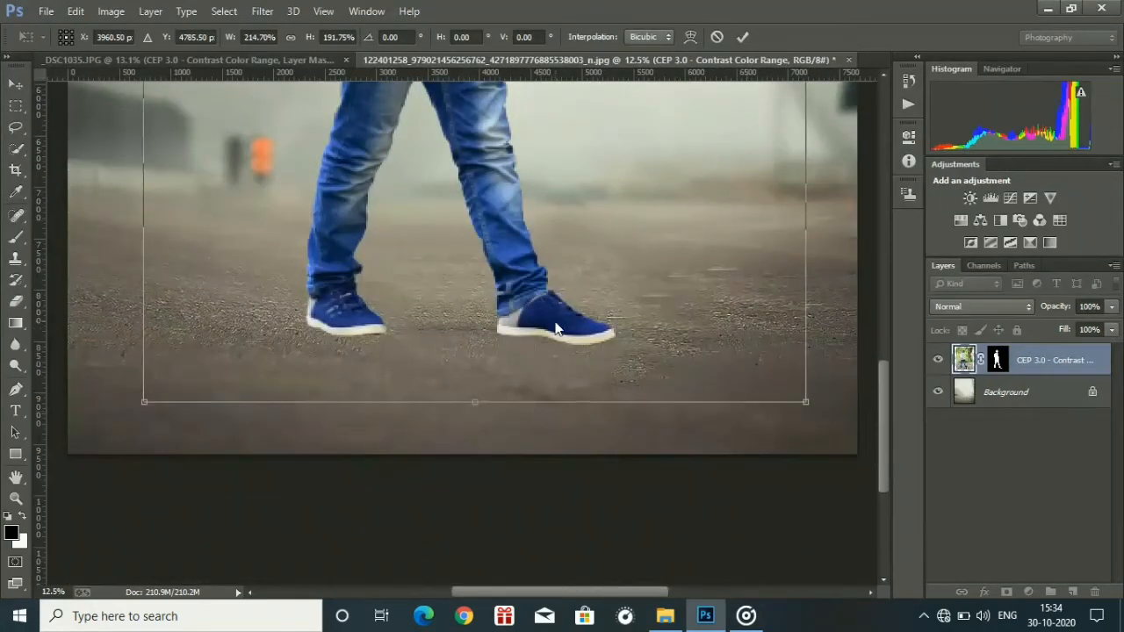
{"action": "left_click_drag", "start_coordinate": [555, 328], "coordinate": [590, 332]}
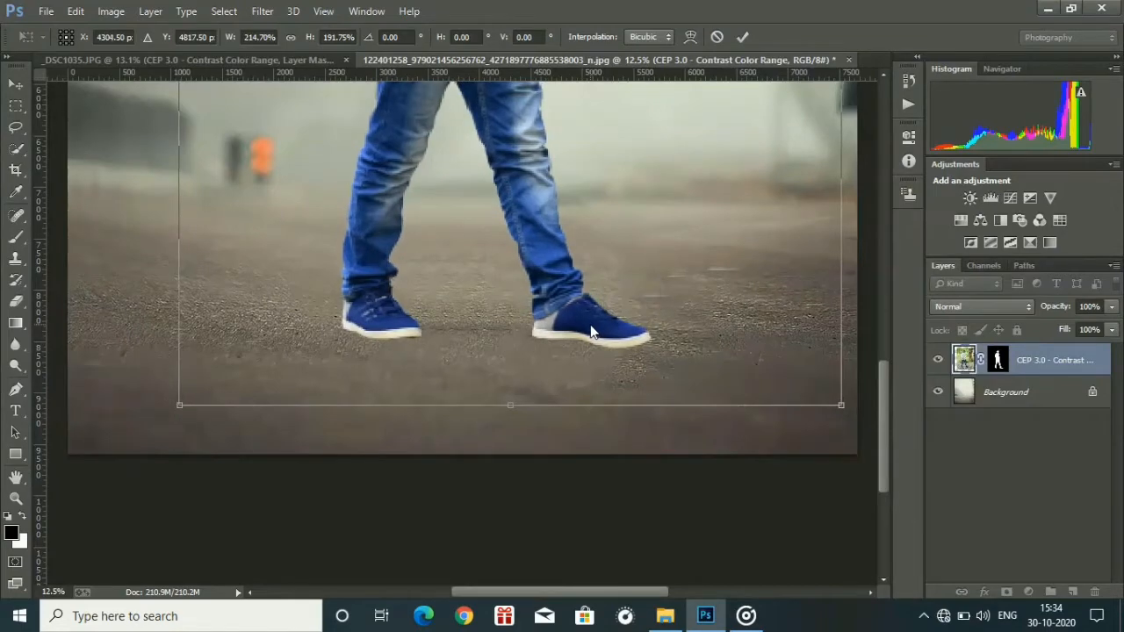
Reduce the man's cutout to about 192% width and 183% height, recentre him on the pavement and apply the transform.
{"action": "key", "text": "ctrl+minus"}
{"action": "key", "text": "ctrl+minus"}
{"action": "key", "text": "ctrl+minus"}
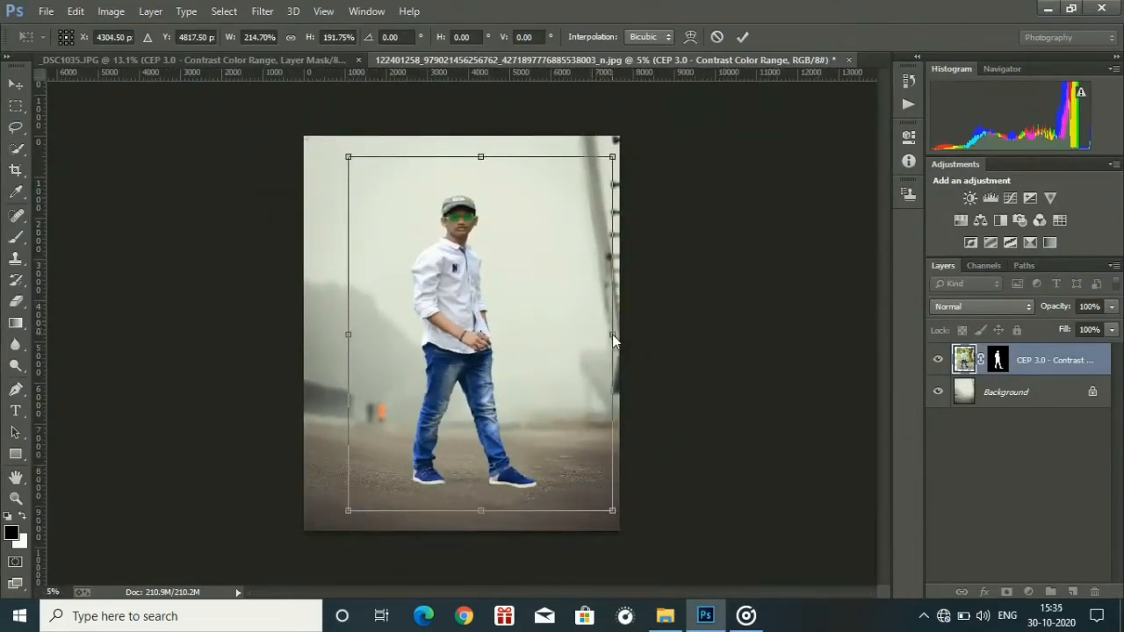
{"action": "left_click_drag", "start_coordinate": [612, 334], "coordinate": [603, 338]}
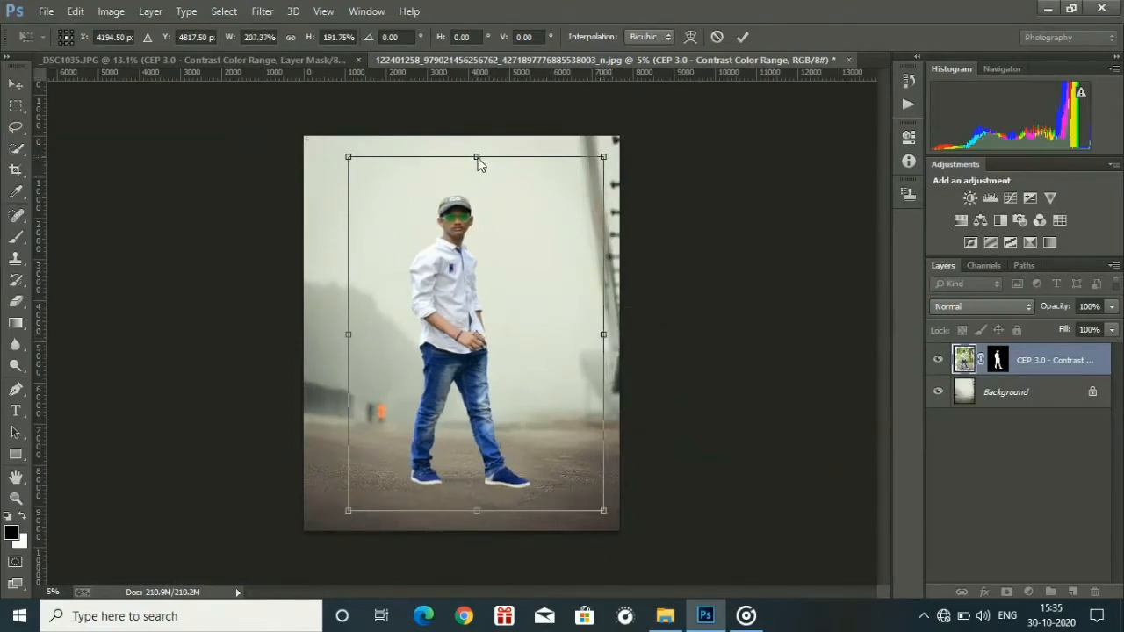
{"action": "left_click_drag", "start_coordinate": [479, 163], "coordinate": [481, 181]}
{"action": "left_click_drag", "start_coordinate": [349, 341], "coordinate": [367, 344]}
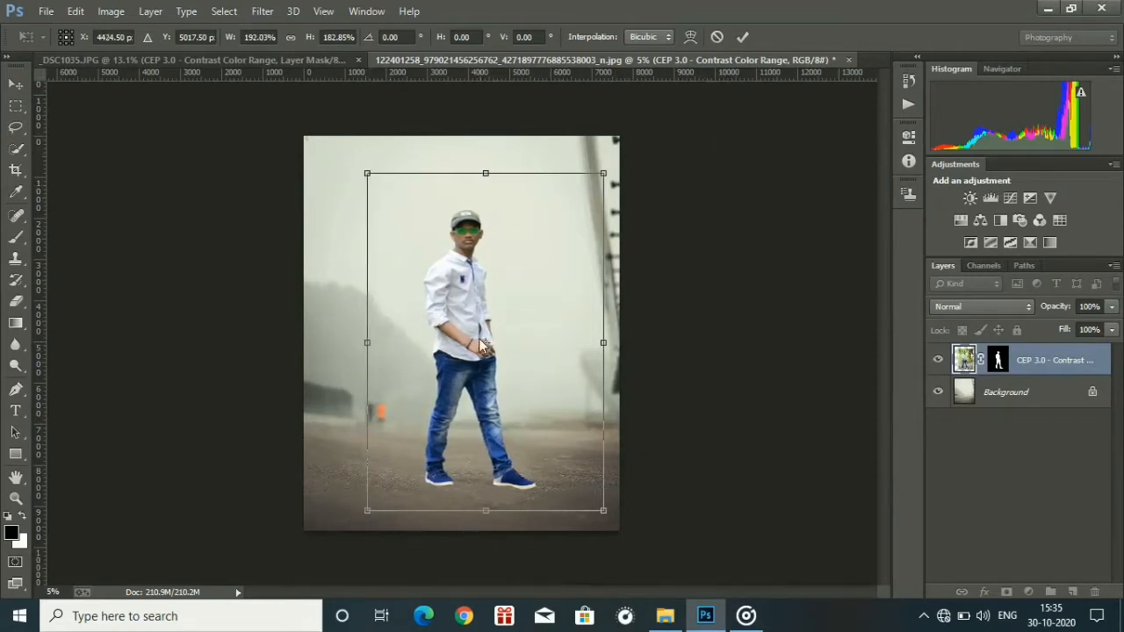
{"action": "mouse_move", "coordinate": [456, 359]}
{"action": "left_mouse_down"}
{"action": "mouse_move", "coordinate": [444, 345]}
{"action": "mouse_move", "coordinate": [449, 354]}
{"action": "left_mouse_up"}
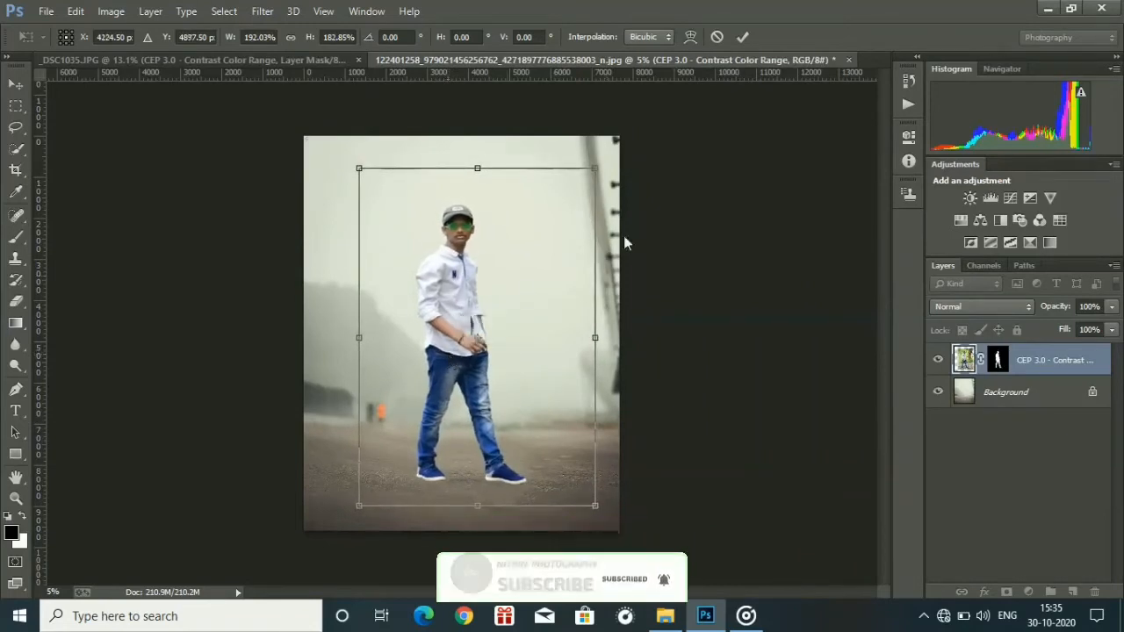
{"action": "left_click", "coordinate": [744, 36]}
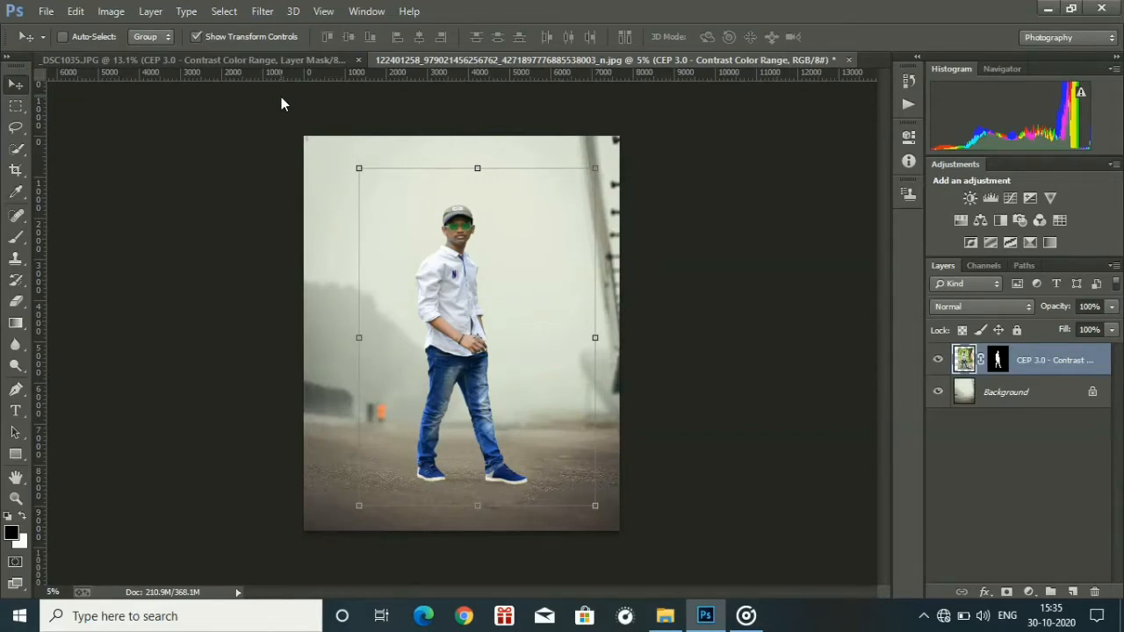
Turn off the transform controls around the man's cutout layer.
{"action": "key", "text": "ctrl+plus"}
{"action": "key", "text": "ctrl+plus"}
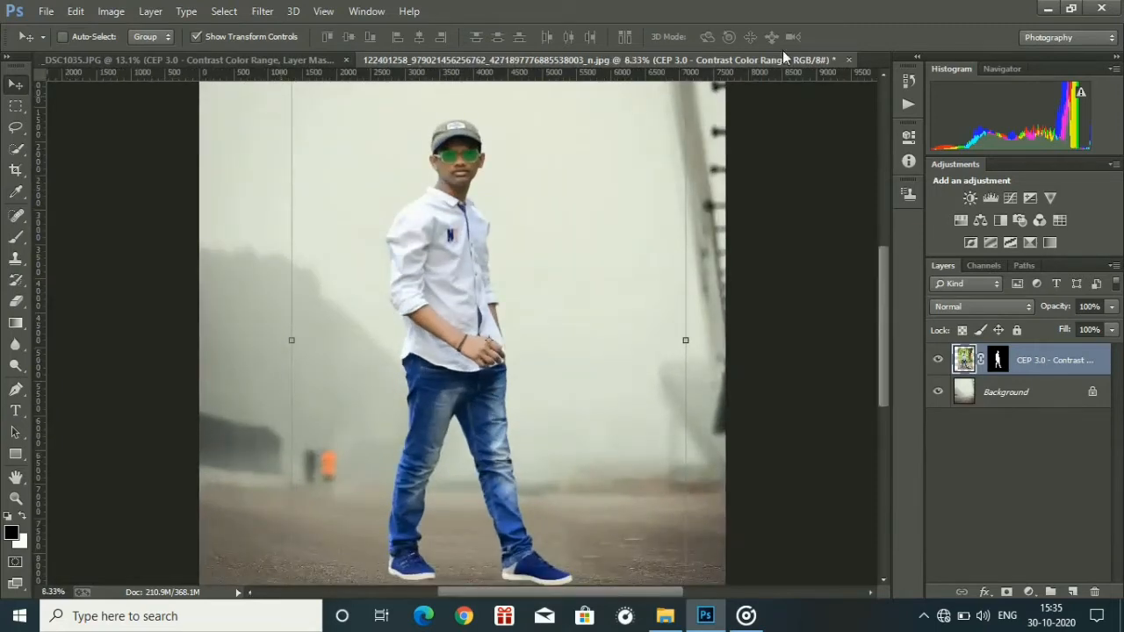
{"action": "left_click", "coordinate": [195, 37]}
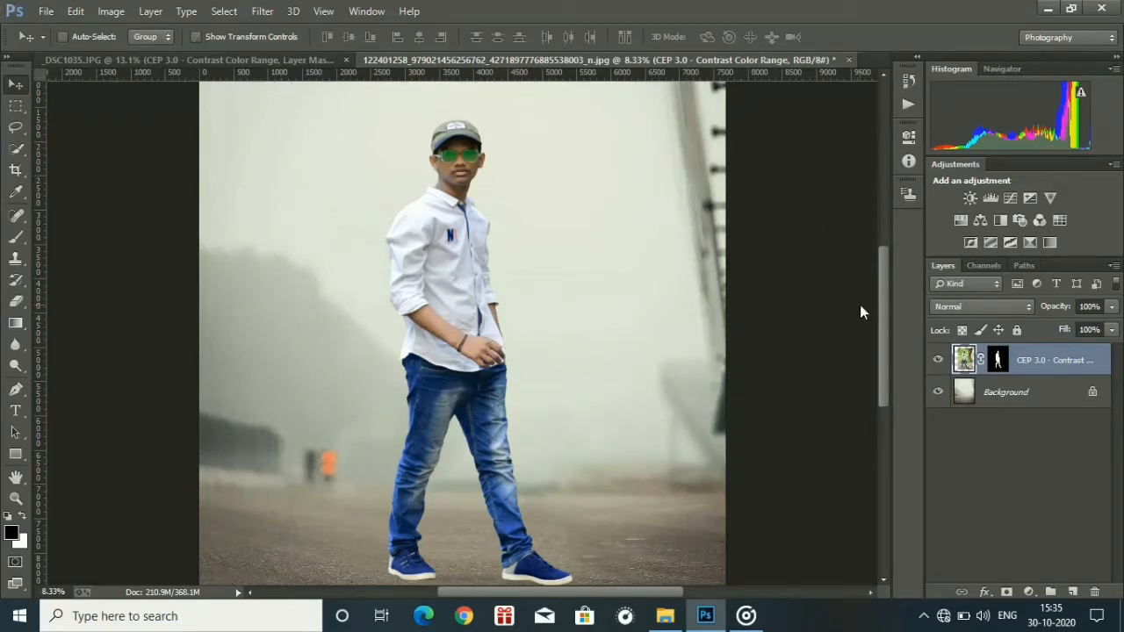
Choose the Brush tool with its tip flattened to a thin horizontal ellipse, 181 px in size and 0% hardness.
{"action": "left_click_drag", "start_coordinate": [884, 313], "coordinate": [889, 375]}
{"action": "key", "text": "ctrl+plus"}
{"action": "key", "text": "ctrl+plus"}
{"action": "key", "text": "ctrl+plus"}
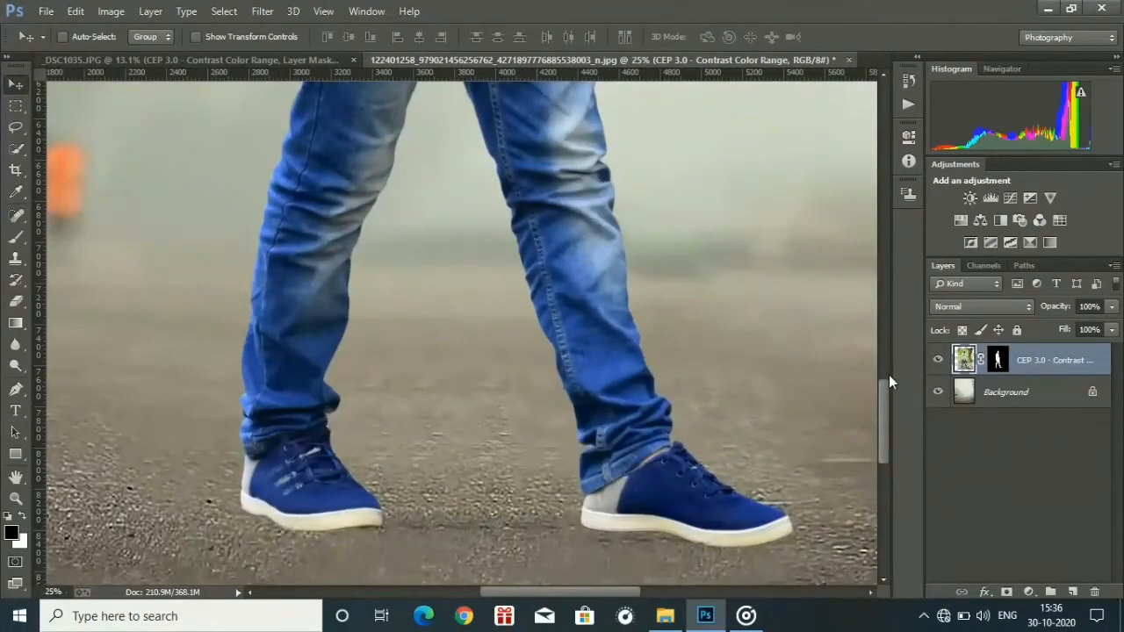
{"action": "left_click", "coordinate": [17, 239]}
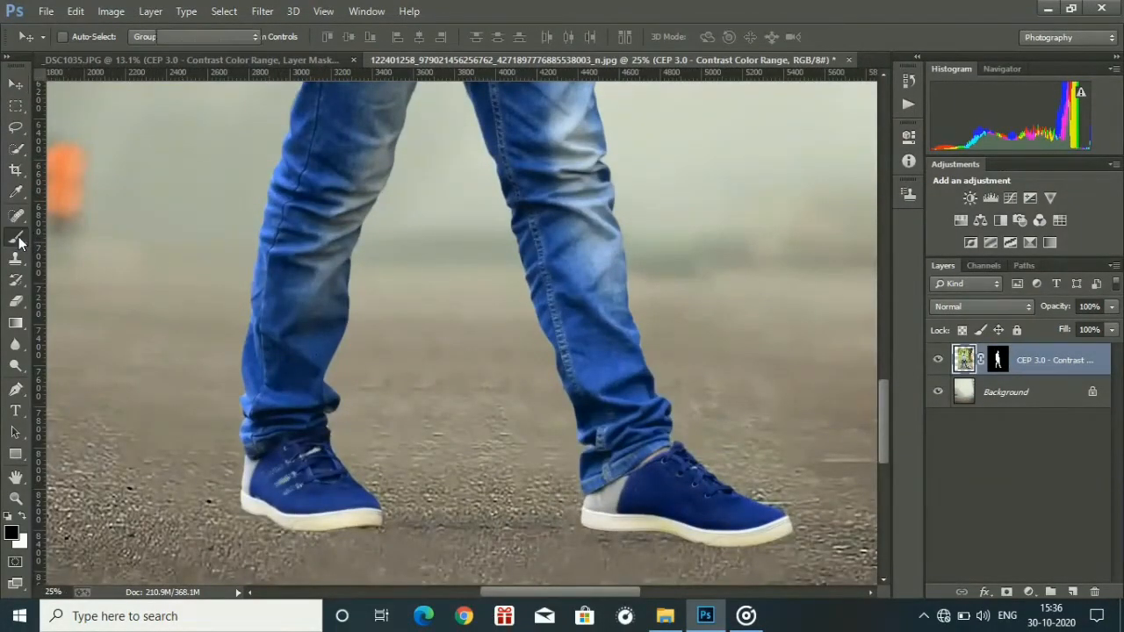
{"action": "right_click", "coordinate": [19, 244]}
{"action": "left_click", "coordinate": [72, 239]}
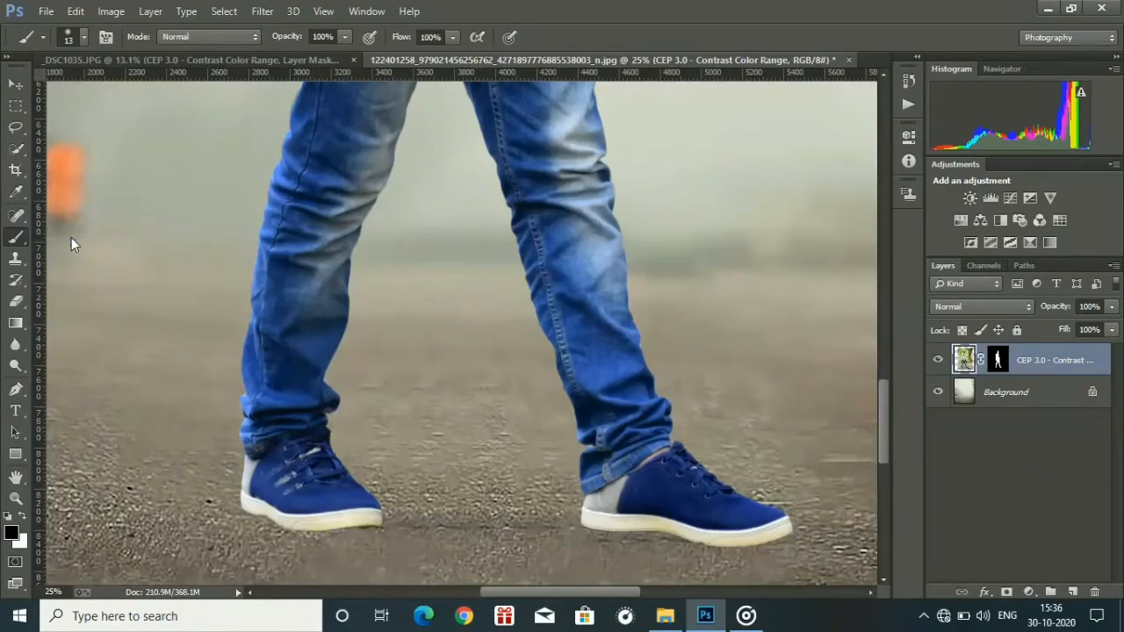
{"action": "left_click", "coordinate": [84, 38]}
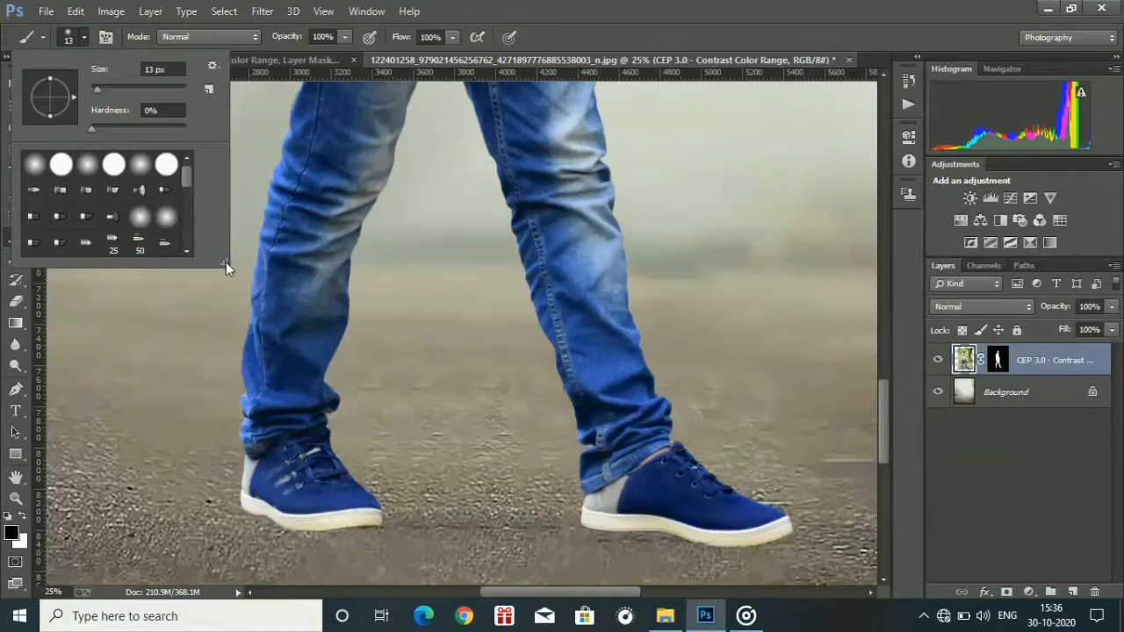
{"action": "left_click_drag", "start_coordinate": [226, 261], "coordinate": [496, 385]}
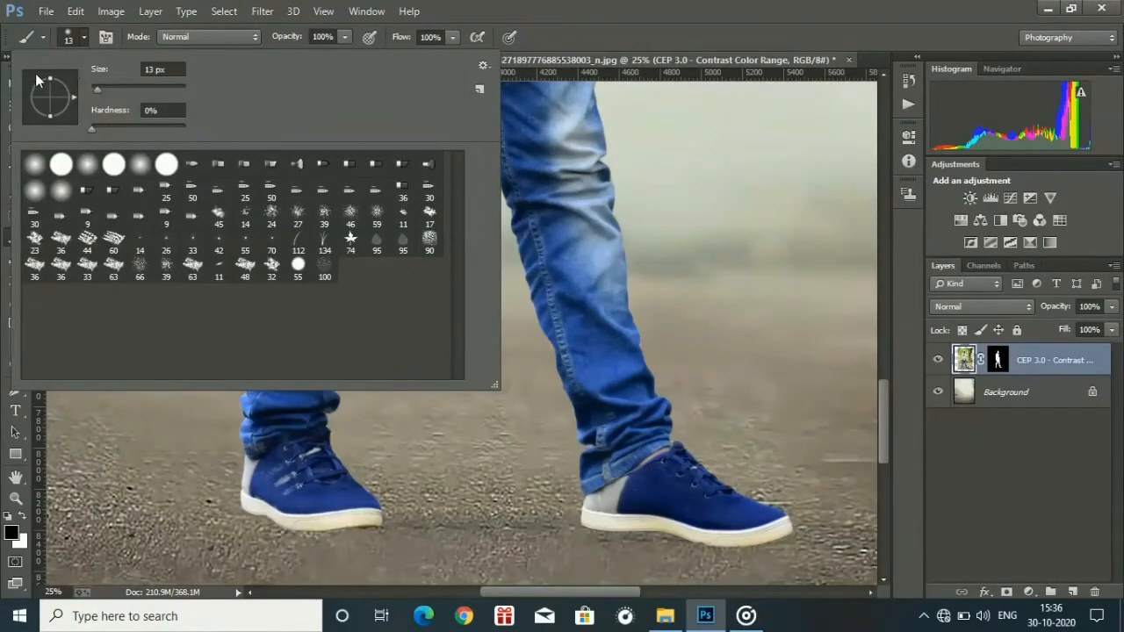
{"action": "left_click_drag", "start_coordinate": [50, 76], "coordinate": [58, 95]}
{"action": "left_click_drag", "start_coordinate": [59, 97], "coordinate": [61, 100]}
{"action": "left_click", "coordinate": [135, 93]}
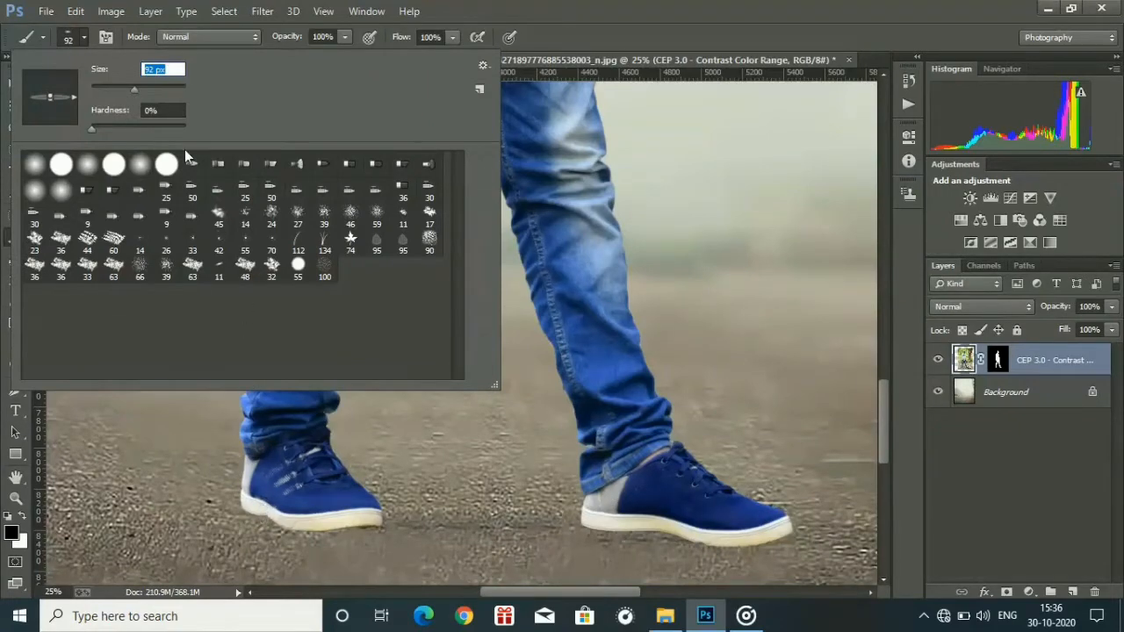
{"action": "left_click", "coordinate": [159, 88]}
{"action": "left_click", "coordinate": [26, 525]}
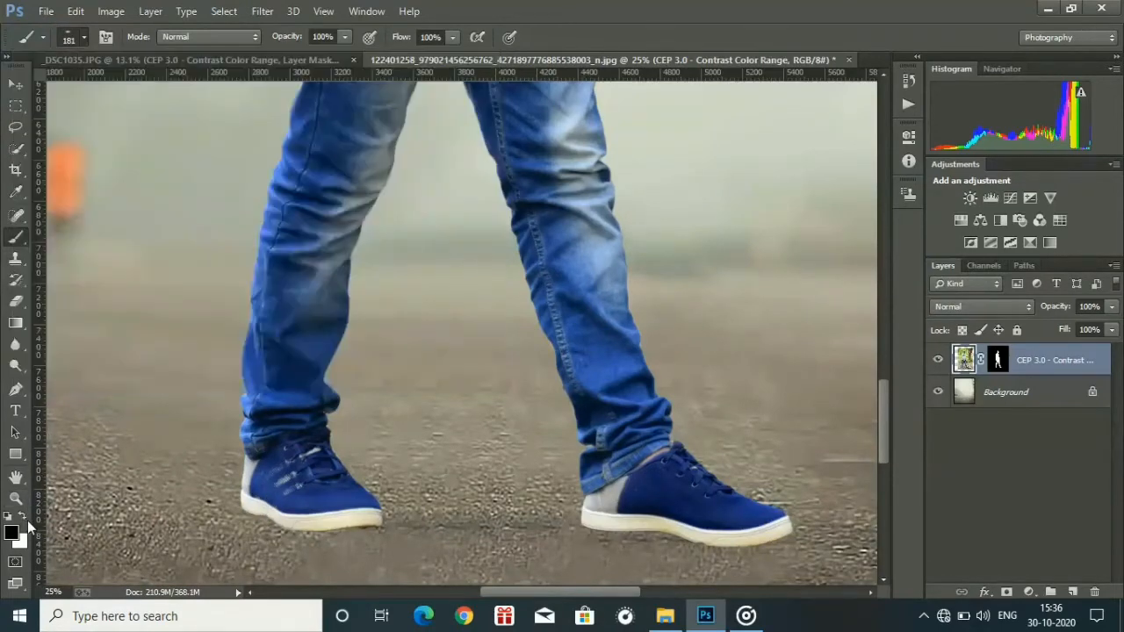
Switch the foreground colour to white and set the brush's opacity and flow to 50%.
{"action": "key", "text": "x"}
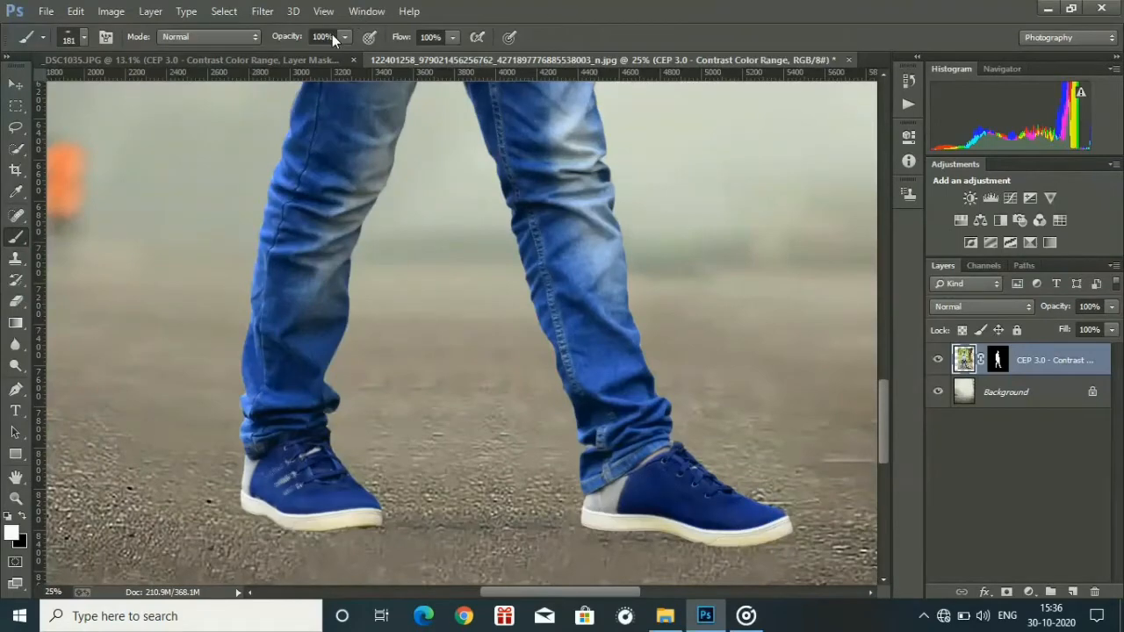
{"action": "left_click", "coordinate": [330, 37]}
{"action": "type", "text": "50"}
{"action": "left_click", "coordinate": [442, 37]}
{"action": "type", "text": "50"}
Switch the foreground colour to black and add a new empty layer directly above the Background.
{"action": "key", "text": "ctrl+plus"}
{"action": "key", "text": "ctrl+plus"}
{"action": "scroll", "coordinate": [669, 393], "scroll_direction": "down", "scroll_amount": 3}
{"action": "left_click", "coordinate": [1027, 395]}
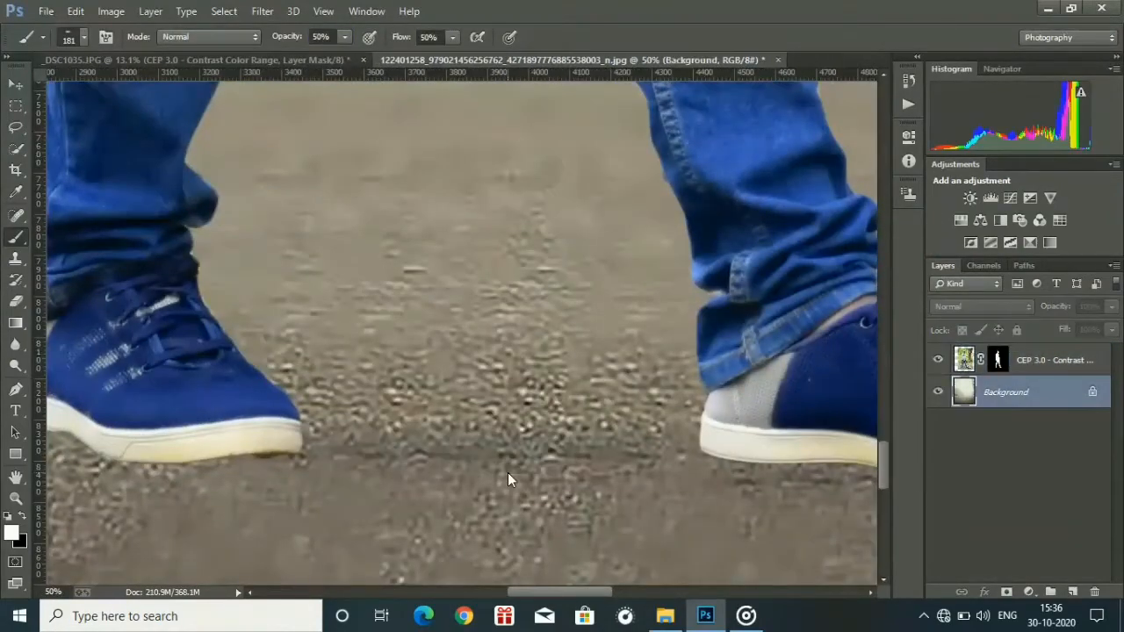
{"action": "key", "text": "x"}
{"action": "left_click", "coordinate": [1053, 360]}
{"action": "left_click", "coordinate": [1027, 393]}
{"action": "left_click", "coordinate": [1073, 592]}
Set the brush to a soft round tip, 121 px in size with 0% hardness.
{"action": "left_click", "coordinate": [83, 37]}
{"action": "left_click", "coordinate": [342, 448]}
{"action": "right_click", "coordinate": [386, 449]}
{"action": "left_click_drag", "start_coordinate": [528, 299], "coordinate": [523, 299]}
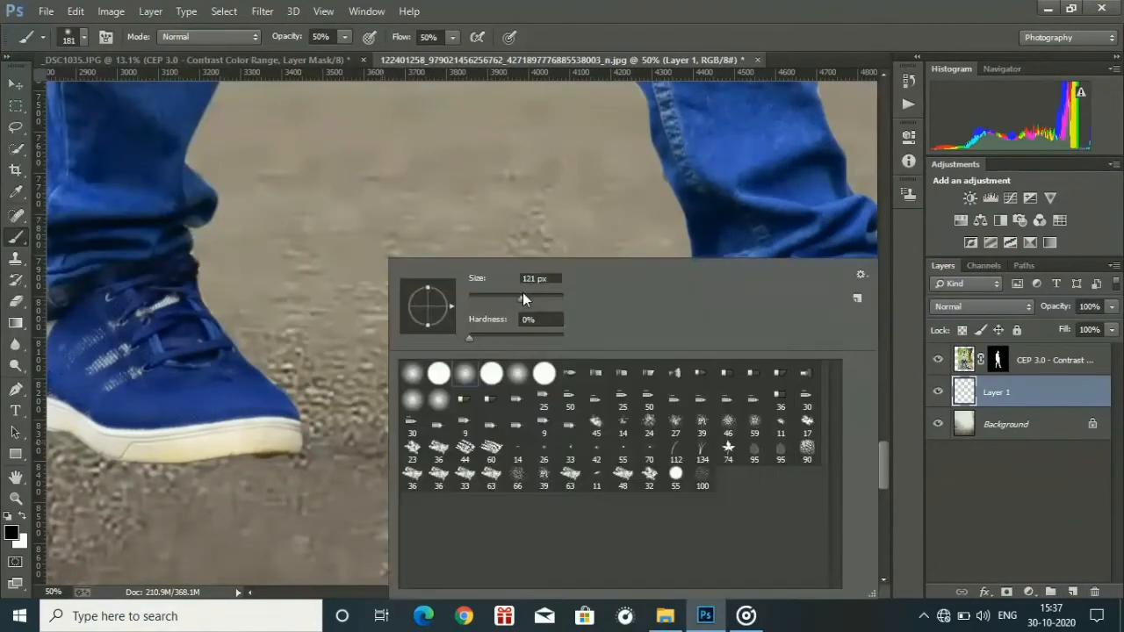
Try a soft black shadow stroke on the pavement beside the rear shoe's toe and undo it.
{"action": "mouse_move", "coordinate": [338, 449]}
{"action": "left_mouse_down"}
{"action": "mouse_move", "coordinate": [496, 445]}
{"action": "mouse_move", "coordinate": [362, 453]}
{"action": "left_mouse_up"}
{"action": "key", "text": "ctrl+minus"}
{"action": "key", "text": "ctrl+minus"}
{"action": "key", "text": "ctrl+minus"}
{"action": "key", "text": "ctrl+minus"}
{"action": "key", "text": "ctrl+z"}
Flatten the 121 px soft brush tip to a thin horizontal ellipse.
{"action": "key", "text": "ctrl+plus"}
{"action": "key", "text": "ctrl+plus"}
{"action": "key", "text": "ctrl+plus"}
{"action": "right_click", "coordinate": [286, 443]}
{"action": "left_click_drag", "start_coordinate": [328, 287], "coordinate": [327, 302]}
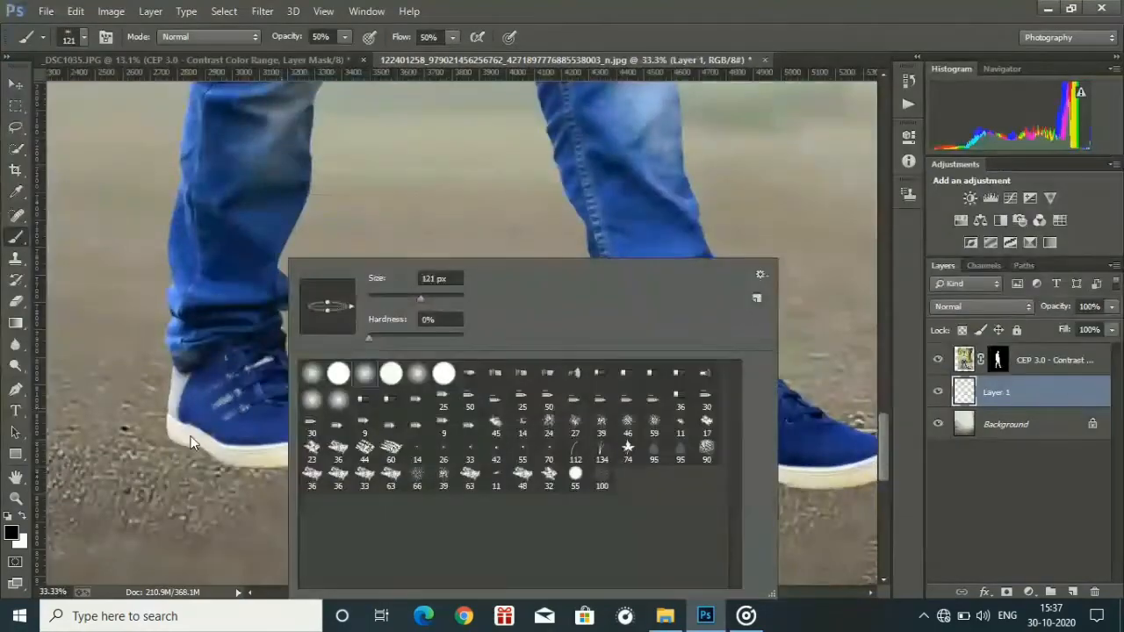
{"action": "left_click", "coordinate": [192, 443]}
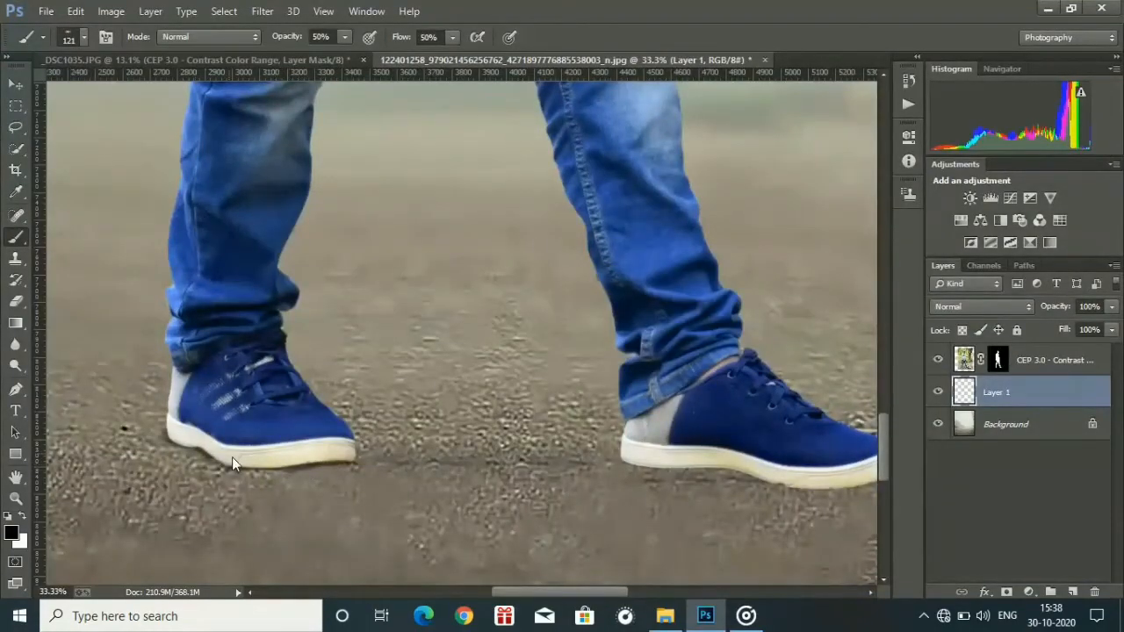
Paint a dark contact shadow beneath the rear shoe's sole and along the pavement towards the front shoe.
{"action": "key", "text": "ctrl+minus"}
{"action": "key", "text": "ctrl+minus"}
{"action": "key", "text": "ctrl+minus"}
{"action": "key", "text": "ctrl+minus"}
{"action": "key", "text": "ctrl+minus"}
{"action": "key", "text": "ctrl+plus"}
{"action": "key", "text": "ctrl+plus"}
{"action": "key", "text": "ctrl+plus"}
{"action": "key", "text": "ctrl+plus"}
{"action": "key", "text": "ctrl+plus"}
{"action": "key", "text": "ctrl+plus"}
{"action": "key", "text": "ctrl+plus"}
{"action": "key", "text": "ctrl+plus"}
{"action": "key", "text": "ctrl+minus"}
{"action": "left_click_drag", "start_coordinate": [883, 331], "coordinate": [878, 480]}
{"action": "key", "text": "ctrl+minus"}
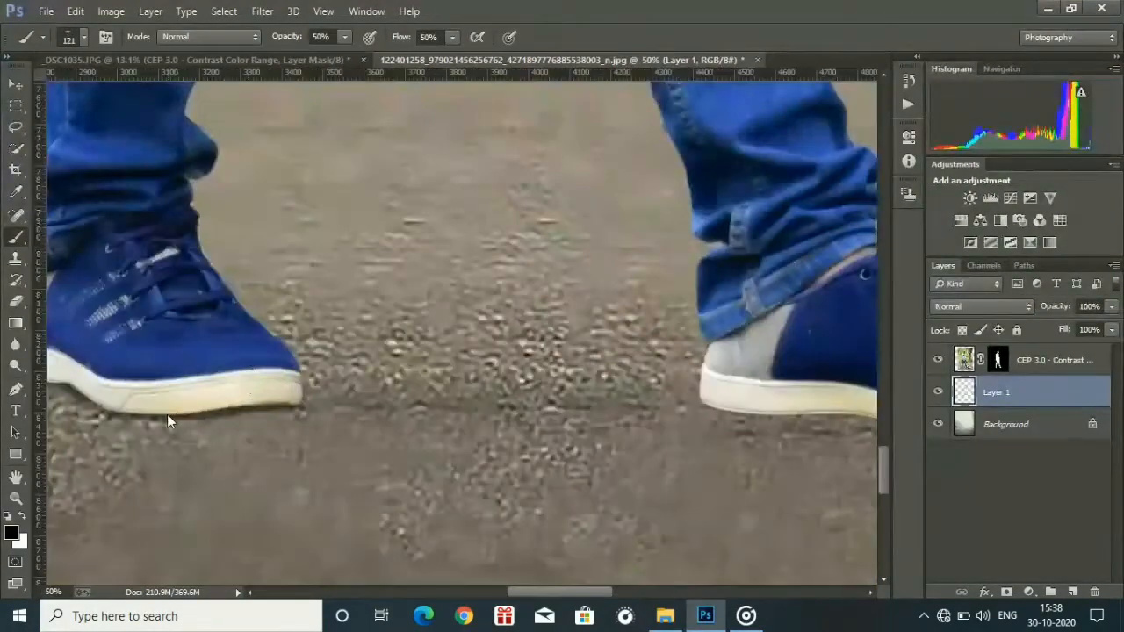
{"action": "left_click_drag", "start_coordinate": [166, 414], "coordinate": [139, 412]}
{"action": "scroll", "coordinate": [298, 430], "scroll_direction": "right", "scroll_amount": 5}
{"action": "left_click_drag", "start_coordinate": [214, 416], "coordinate": [505, 440]}
{"action": "key", "text": "ctrl+minus"}
{"action": "key", "text": "ctrl+minus"}
{"action": "key", "text": "ctrl+minus"}
{"action": "key", "text": "ctrl+minus"}
{"action": "key", "text": "ctrl+minus"}
{"action": "key", "text": "ctrl+minus"}
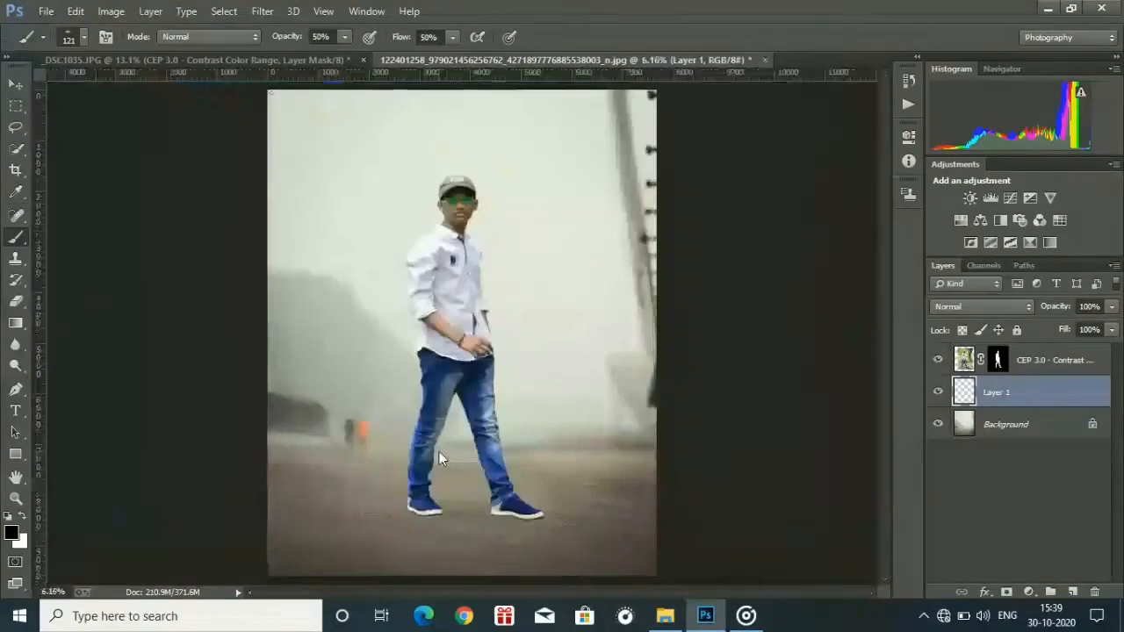
Add another empty layer above the first shadow layer and set its fill to 50%.
{"action": "key", "text": "ctrl+plus"}
{"action": "key", "text": "ctrl+plus"}
{"action": "key", "text": "ctrl+plus"}
{"action": "key", "text": "ctrl+plus"}
{"action": "key", "text": "ctrl+plus"}
{"action": "key", "text": "ctrl+plus"}
{"action": "key", "text": "ctrl+plus"}
{"action": "key", "text": "ctrl+plus"}
{"action": "left_click_drag", "start_coordinate": [883, 332], "coordinate": [889, 506]}
{"action": "key", "text": "ctrl+minus"}
{"action": "key", "text": "ctrl+minus"}
{"action": "key", "text": "ctrl+minus"}
{"action": "left_click", "coordinate": [1072, 592]}
{"action": "double_click", "coordinate": [1088, 330]}
{"action": "type", "text": "50"}
{"action": "key", "text": "Return"}
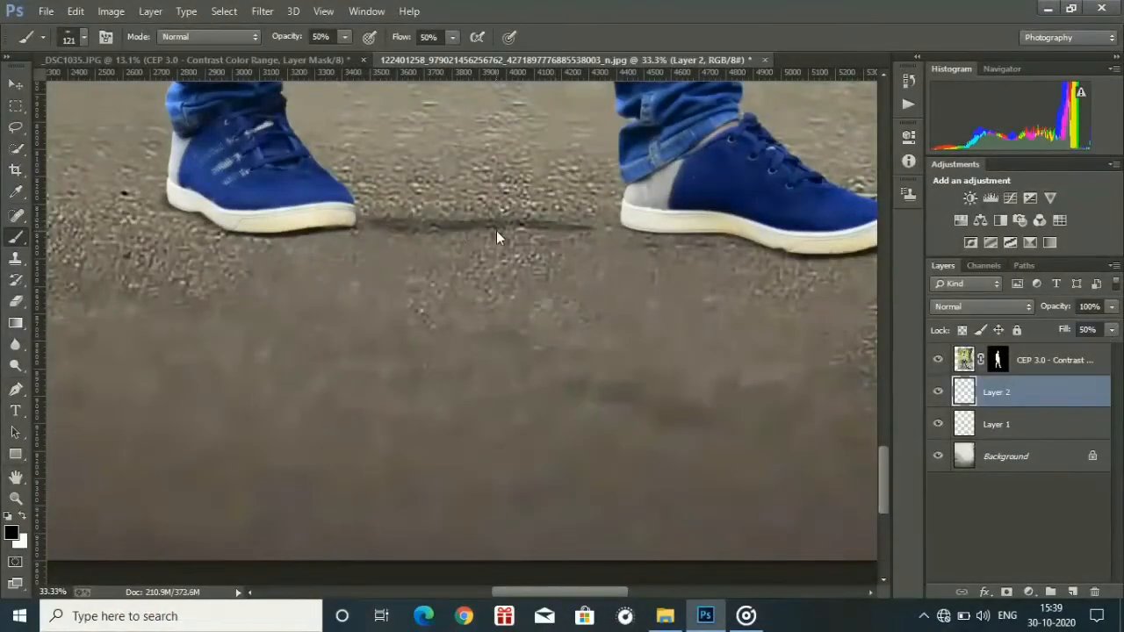
Paint soft black shadows on the pavement between the two shoes and beyond the front shoe's toe.
{"action": "key", "text": "ctrl+minus"}
{"action": "key", "text": "ctrl+0"}
{"action": "left_click", "coordinate": [14, 500]}
{"action": "left_click_drag", "start_coordinate": [436, 520], "coordinate": [606, 520]}
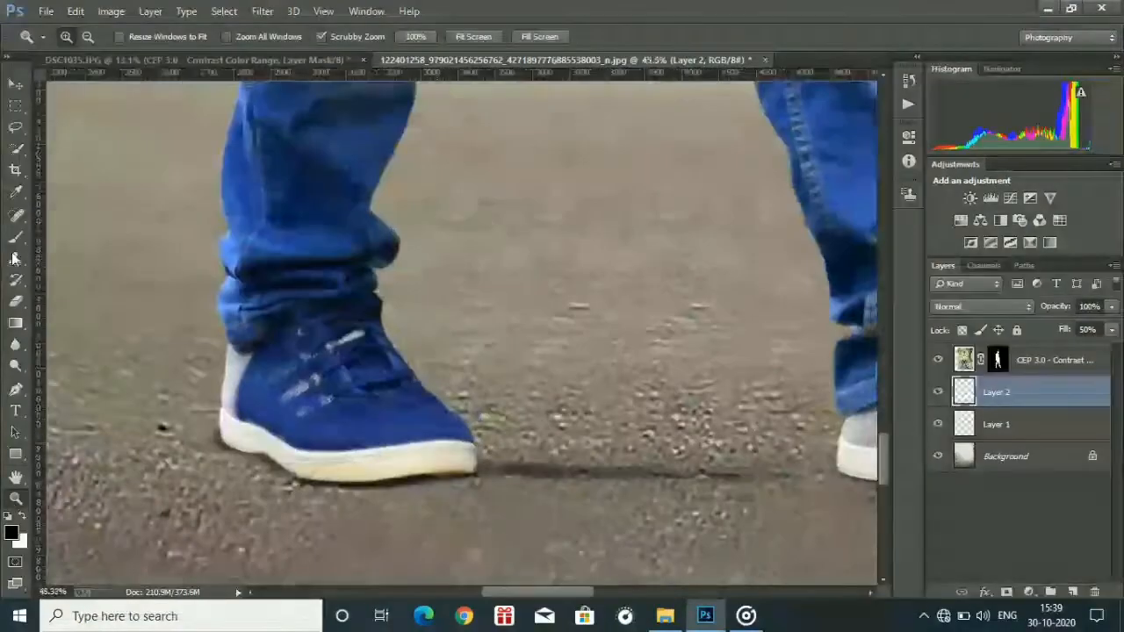
{"action": "left_click", "coordinate": [16, 237]}
{"action": "right_click", "coordinate": [481, 456]}
{"action": "left_click", "coordinate": [567, 176]}
{"action": "left_click_drag", "start_coordinate": [492, 466], "coordinate": [760, 473]}
{"action": "left_click_drag", "start_coordinate": [512, 592], "coordinate": [593, 608]}
{"action": "left_click_drag", "start_coordinate": [656, 496], "coordinate": [738, 493]}
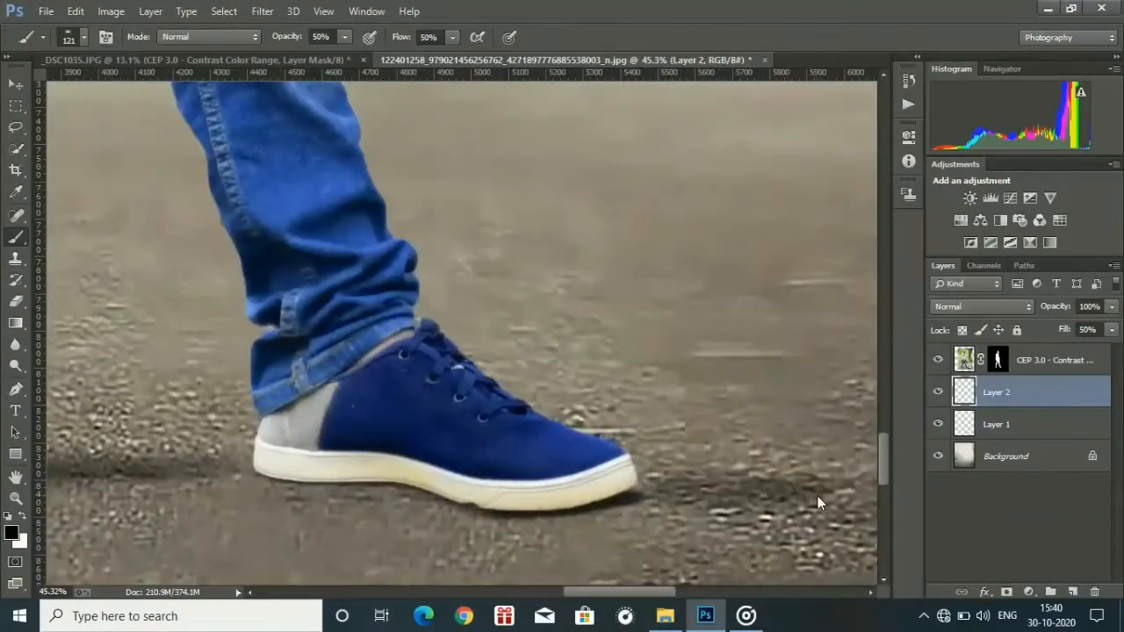
Extend and darken the pavement shadow between the two shoes with another soft brush stroke.
{"action": "key", "text": "ctrl+0"}
{"action": "left_click", "coordinate": [16, 499]}
{"action": "mouse_move", "coordinate": [513, 491]}
{"action": "left_mouse_down"}
{"action": "mouse_move", "coordinate": [416, 443]}
{"action": "mouse_move", "coordinate": [579, 474]}
{"action": "left_mouse_up"}
{"action": "left_click", "coordinate": [16, 237]}
{"action": "left_click_drag", "start_coordinate": [322, 508], "coordinate": [381, 511]}
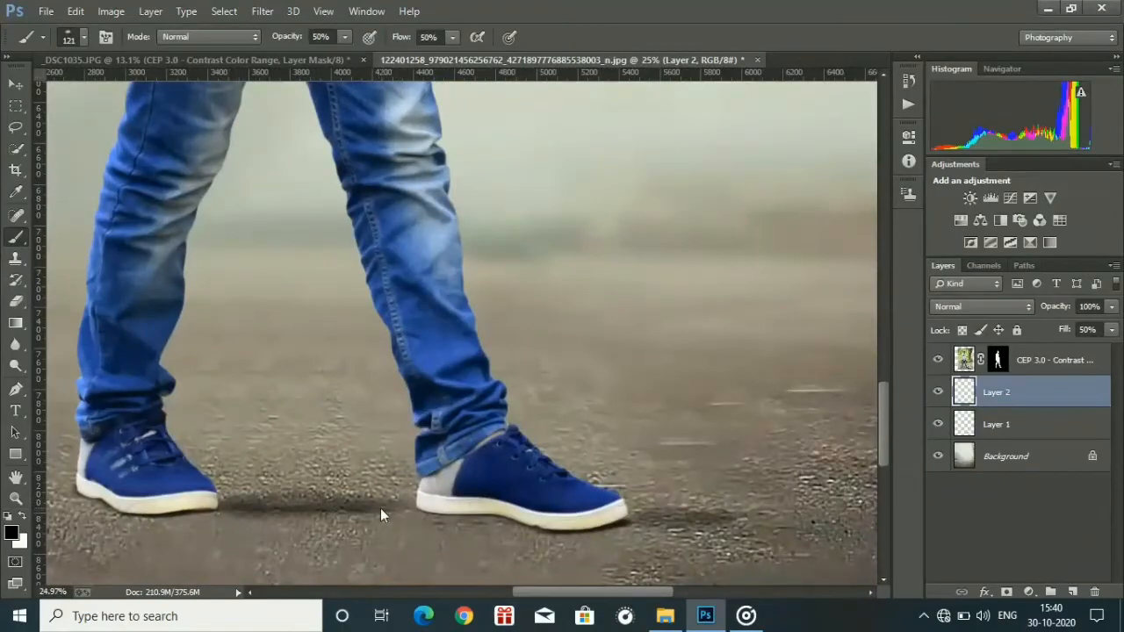
Examine the painted shadows around the shoes up close and in the full composite.
{"action": "key", "text": "ctrl+0"}
{"action": "key", "text": "ctrl+plus"}
{"action": "key", "text": "ctrl+plus"}
{"action": "key", "text": "ctrl+plus"}
{"action": "key", "text": "ctrl+plus"}
{"action": "key", "text": "ctrl+plus"}
{"action": "key", "text": "ctrl+plus"}
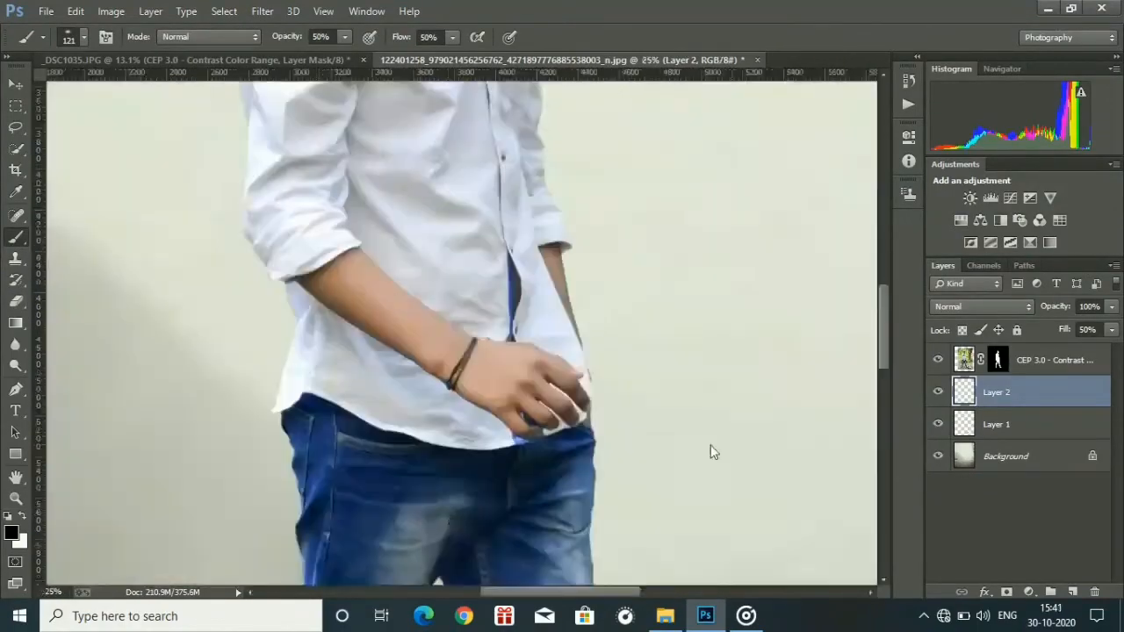
{"action": "left_click_drag", "start_coordinate": [883, 338], "coordinate": [881, 453]}
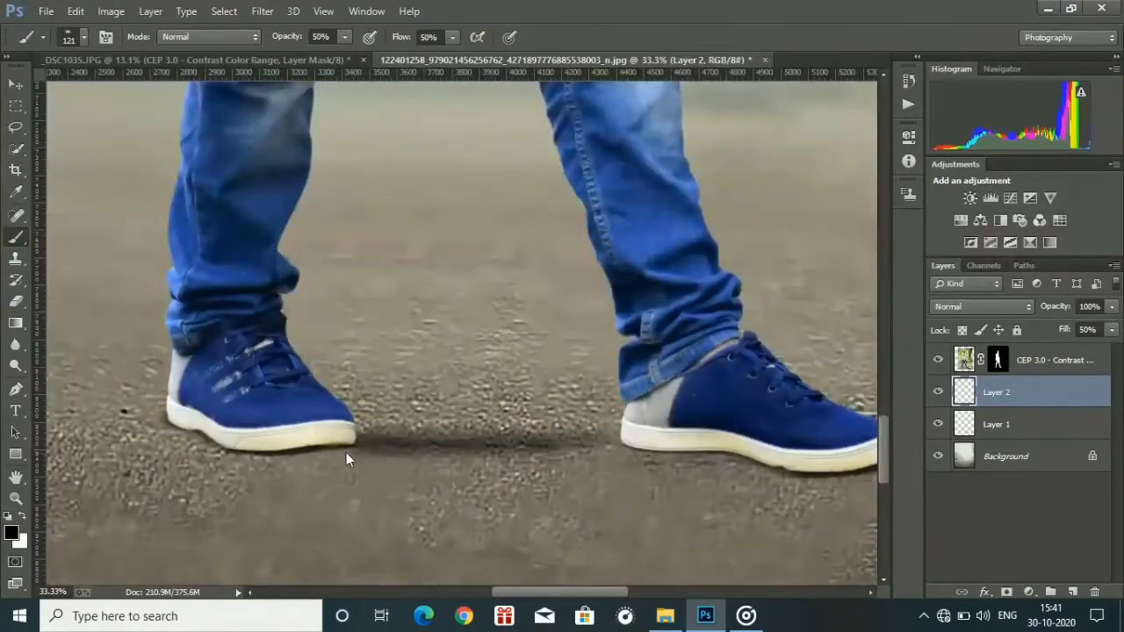
{"action": "key", "text": "ctrl+minus"}
{"action": "key", "text": "ctrl+minus"}
{"action": "key", "text": "ctrl+minus"}
{"action": "key", "text": "ctrl+minus"}
{"action": "key", "text": "ctrl+minus"}
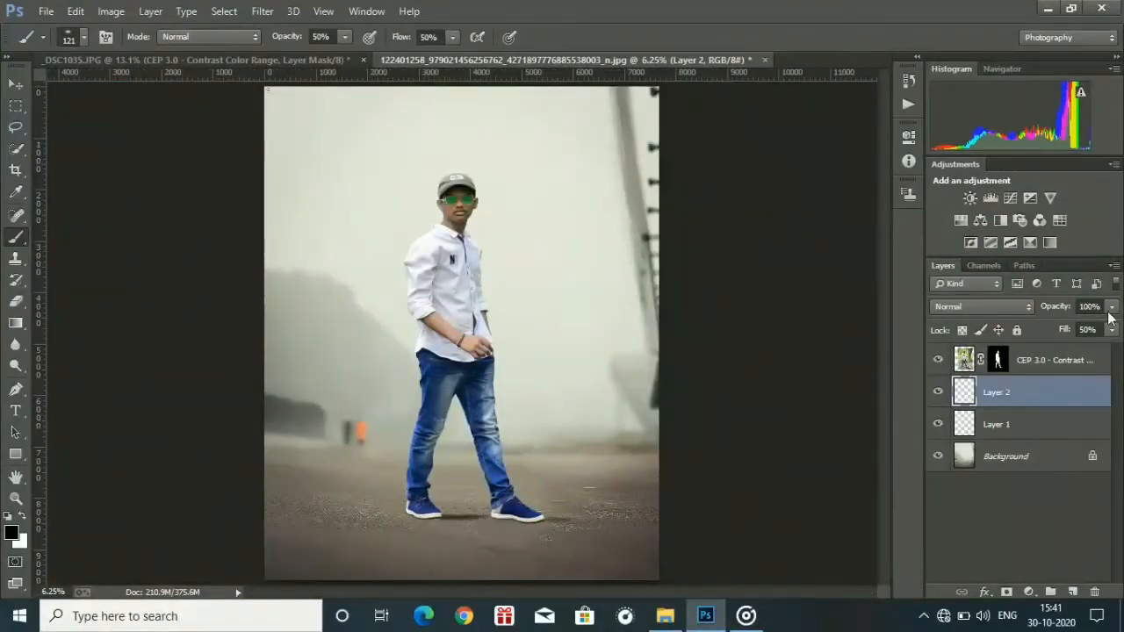
Set the opacity of the upper shadow layer, Layer 2, to 40%.
{"action": "left_click", "coordinate": [1100, 306]}
{"action": "key", "text": "BackSpace"}
{"action": "key", "text": "BackSpace"}
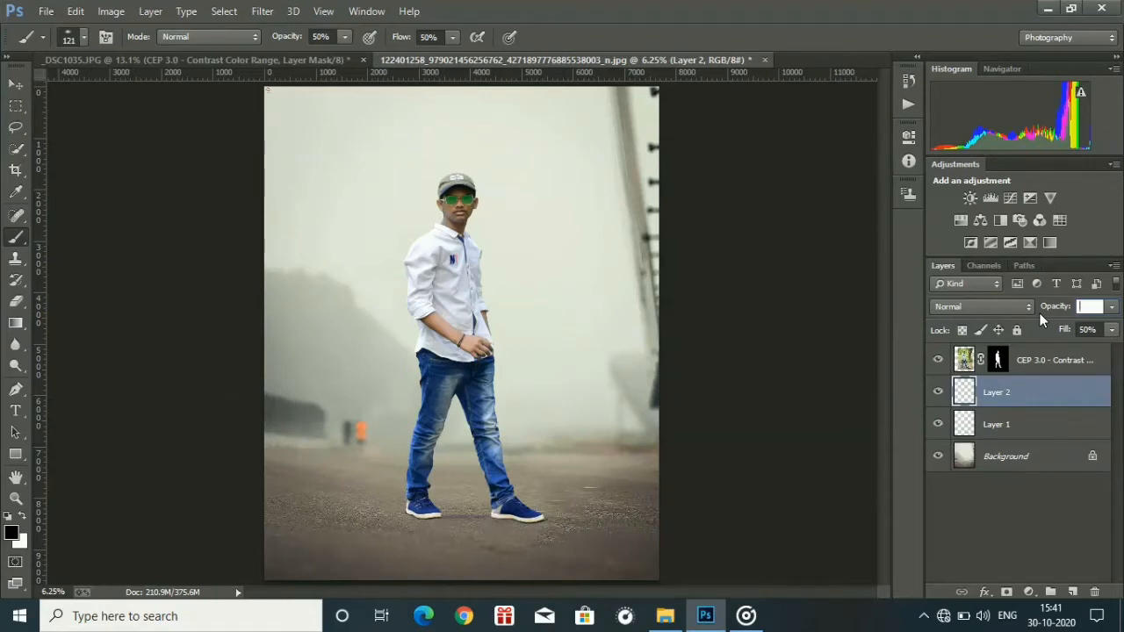
{"action": "type", "text": "40"}
Merge both shadow layers down into the Background layer.
{"action": "right_click", "coordinate": [1018, 396]}
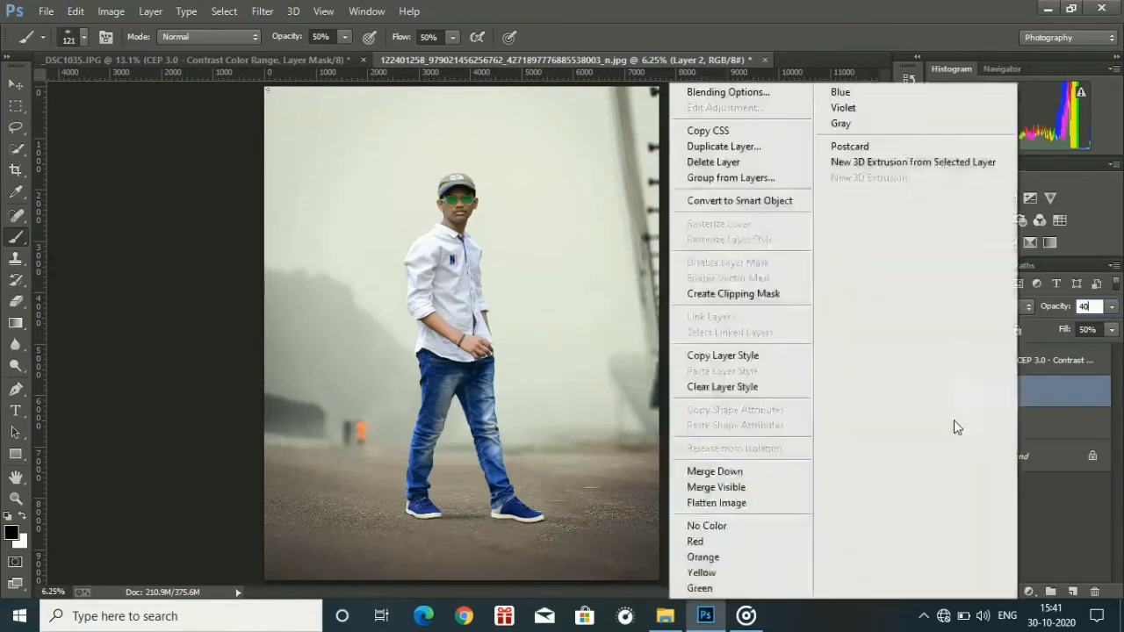
{"action": "left_click", "coordinate": [784, 476]}
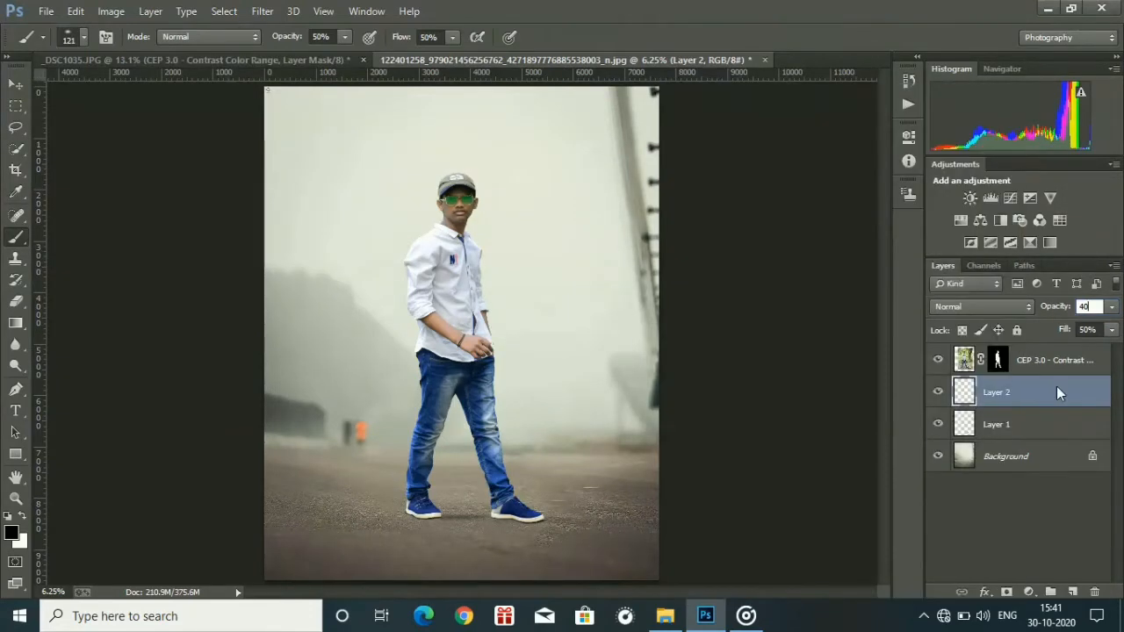
{"action": "right_click", "coordinate": [1043, 393]}
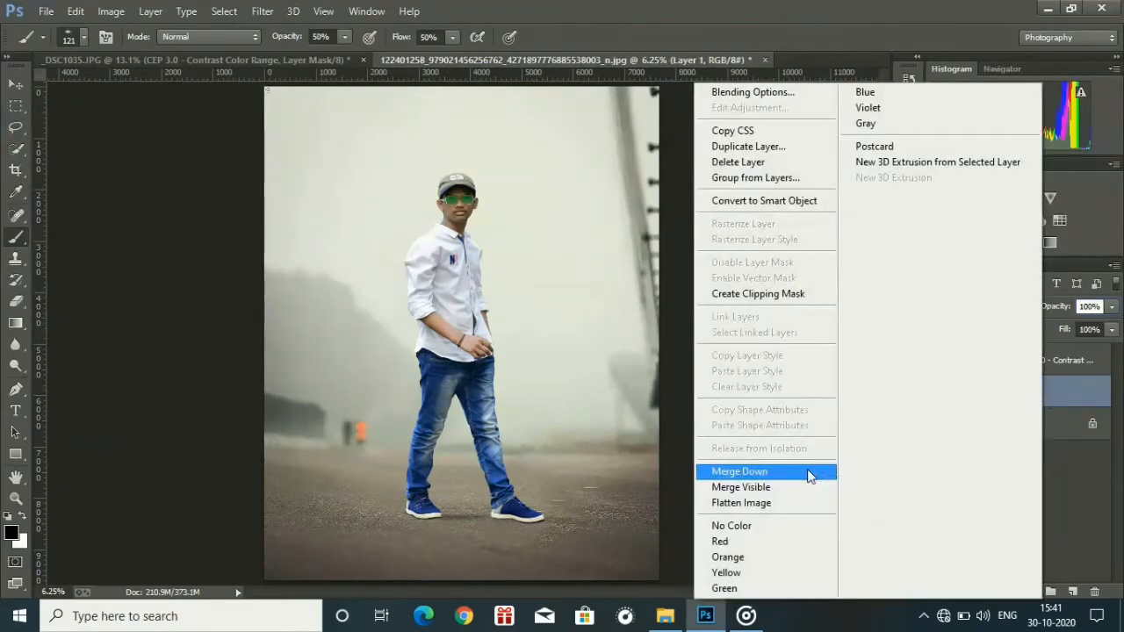
{"action": "left_click", "coordinate": [741, 471]}
Open the Camera Raw Filter on the man's cutout layer and bring up the end of its presets list.
{"action": "left_click", "coordinate": [15, 499]}
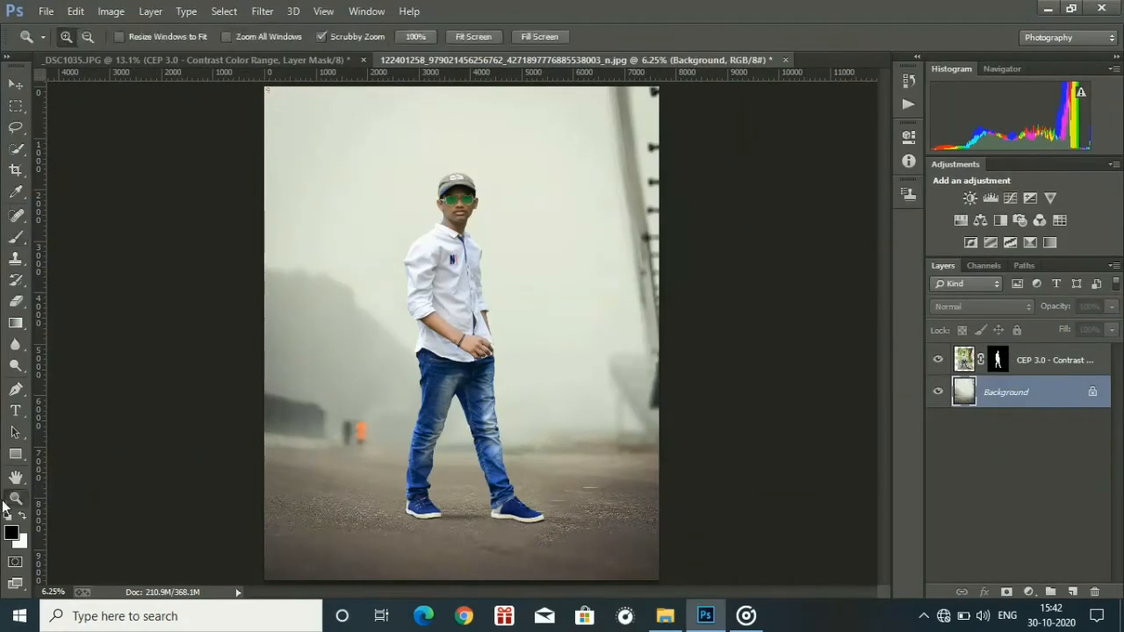
{"action": "mouse_move", "coordinate": [454, 403]}
{"action": "left_mouse_down"}
{"action": "mouse_move", "coordinate": [413, 386]}
{"action": "mouse_move", "coordinate": [449, 391]}
{"action": "left_mouse_up"}
{"action": "left_click", "coordinate": [1032, 364]}
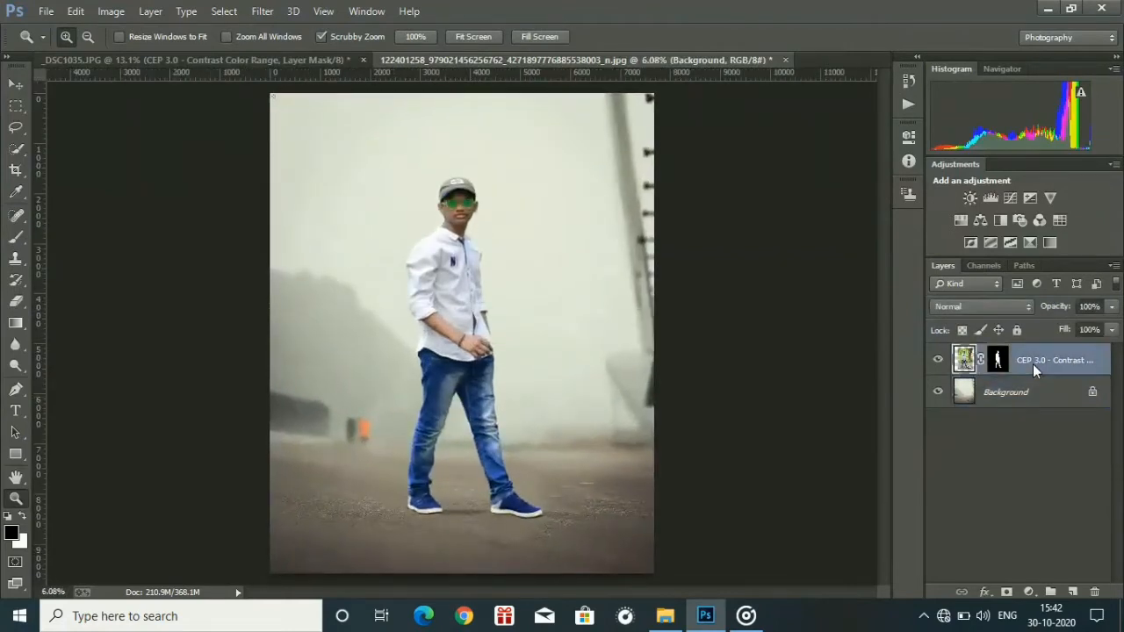
{"action": "left_click", "coordinate": [262, 11]}
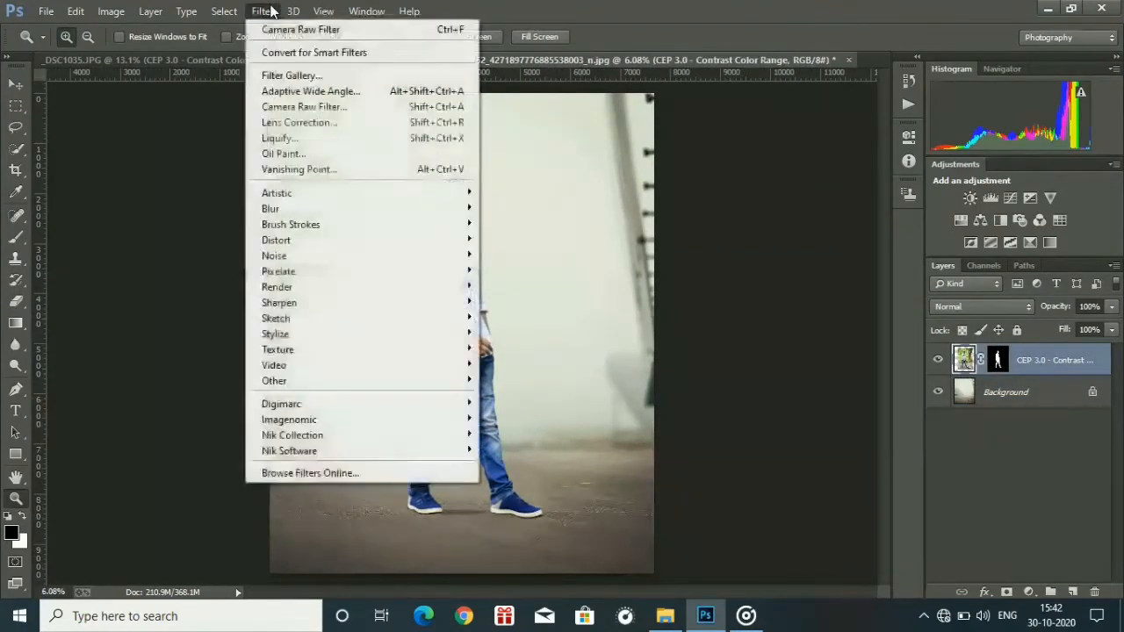
{"action": "left_click", "coordinate": [294, 106]}
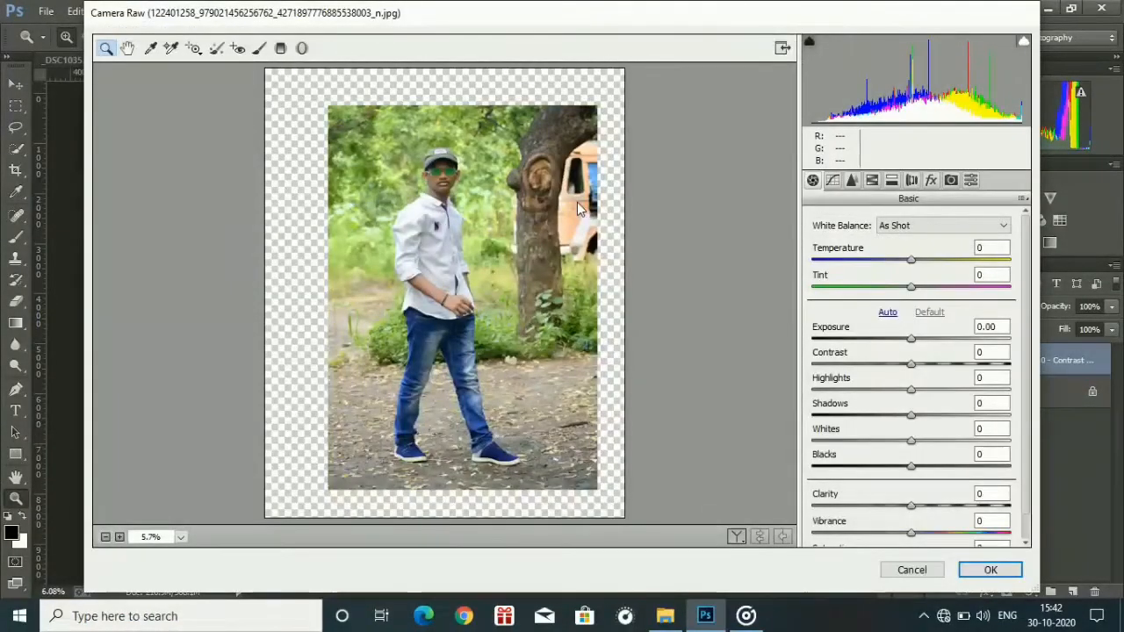
{"action": "left_click", "coordinate": [969, 181]}
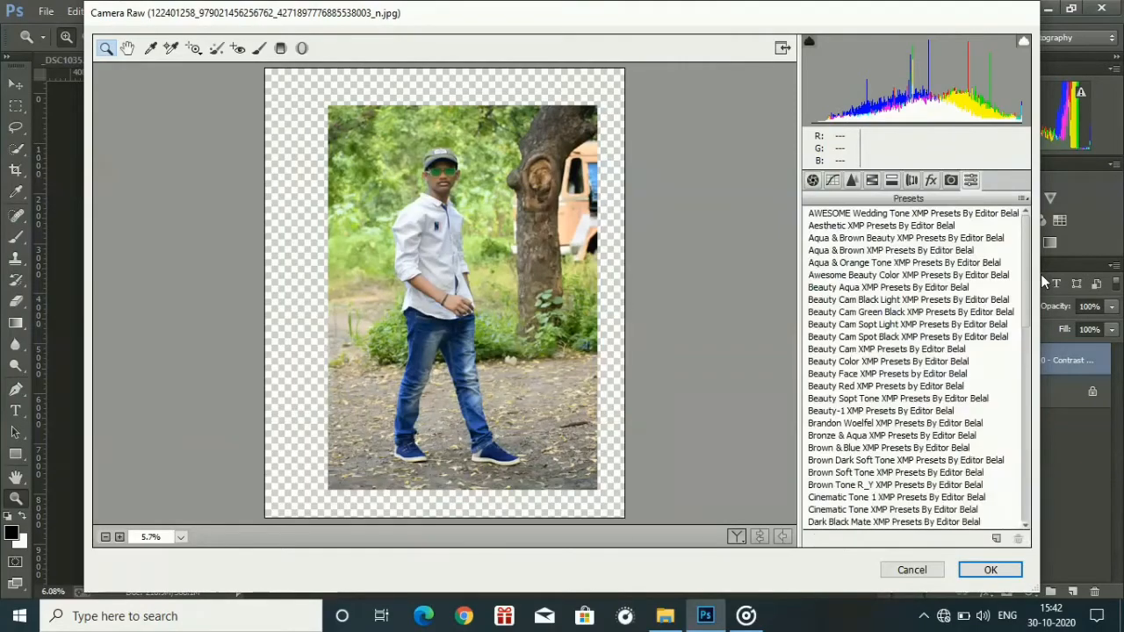
{"action": "left_click_drag", "start_coordinate": [1039, 282], "coordinate": [1032, 492]}
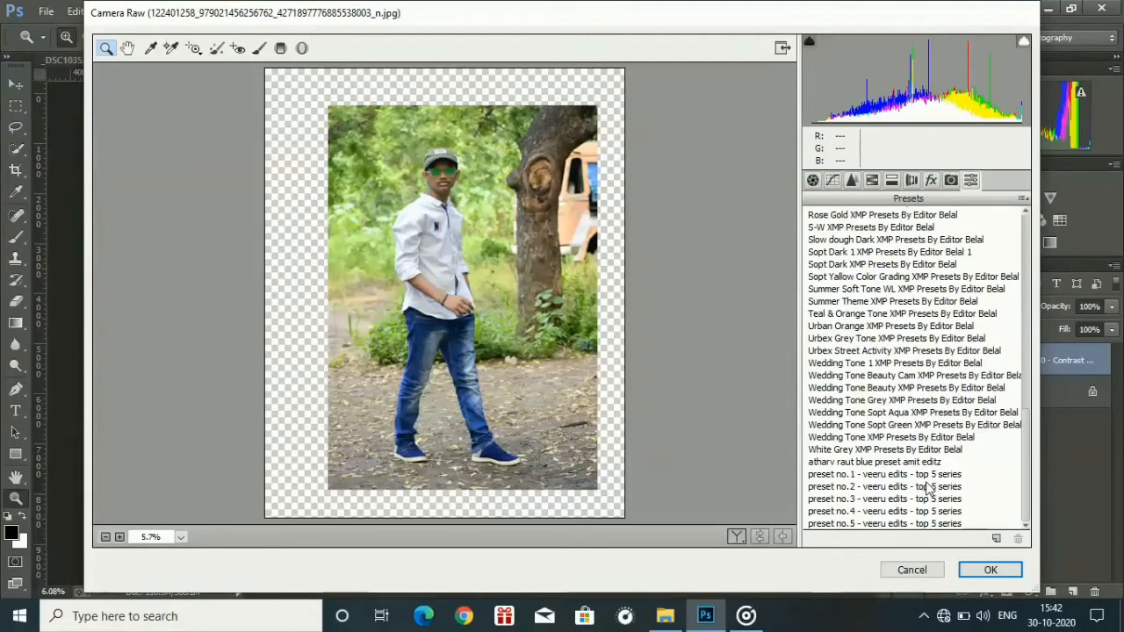
Try the presets no.1 through no.5 of the veeru edits top 5 series on the man's photo.
{"action": "left_click", "coordinate": [865, 484]}
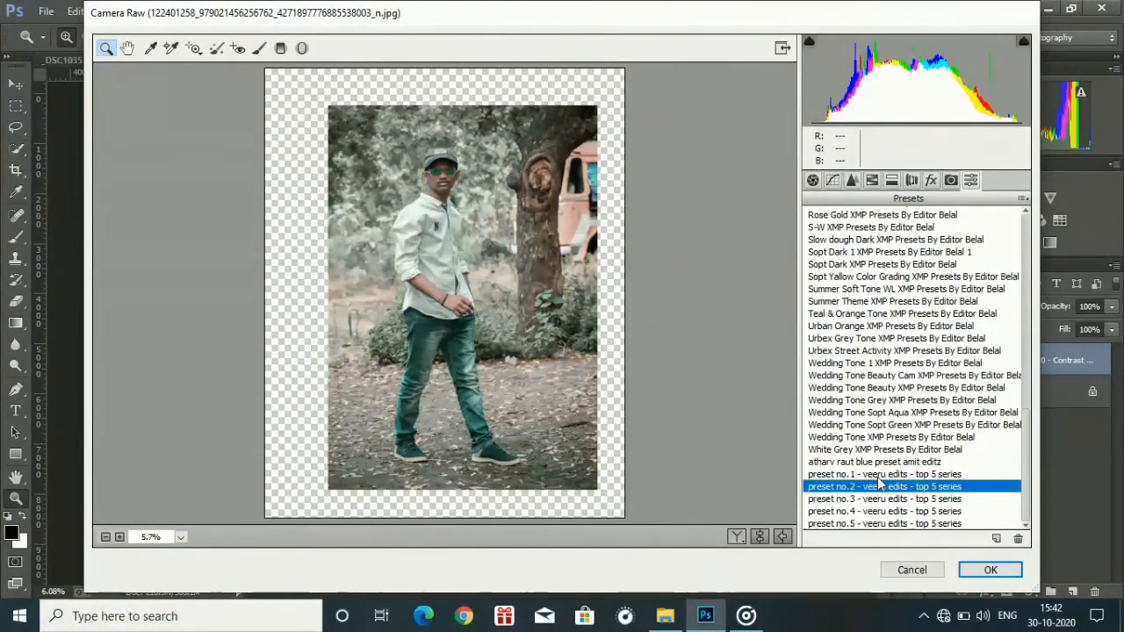
{"action": "left_click", "coordinate": [878, 475]}
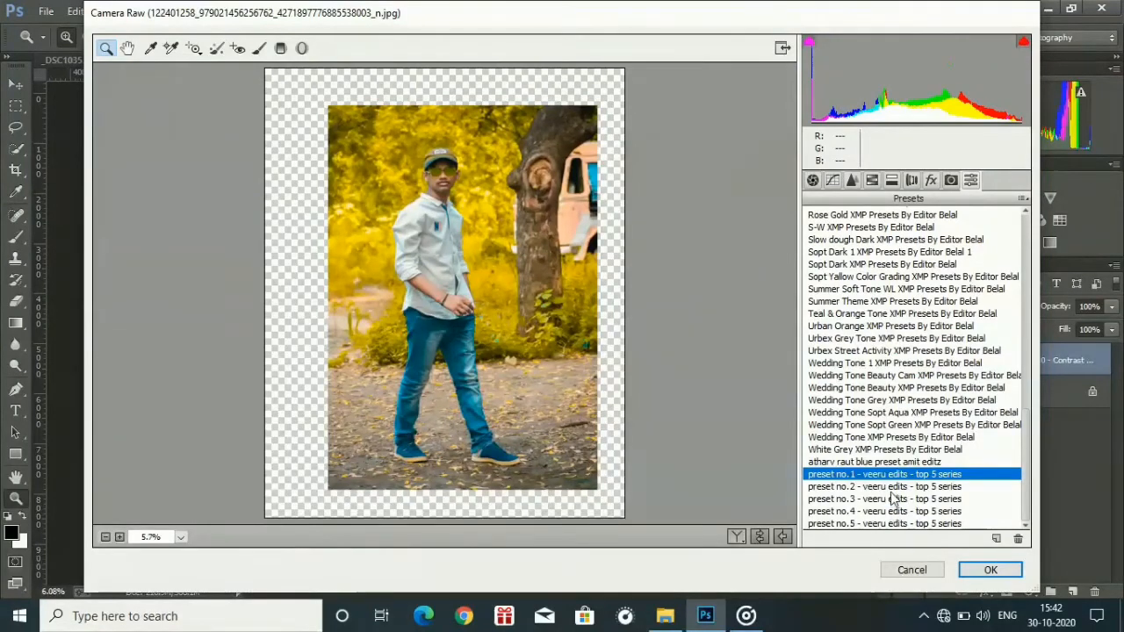
{"action": "left_click", "coordinate": [889, 488]}
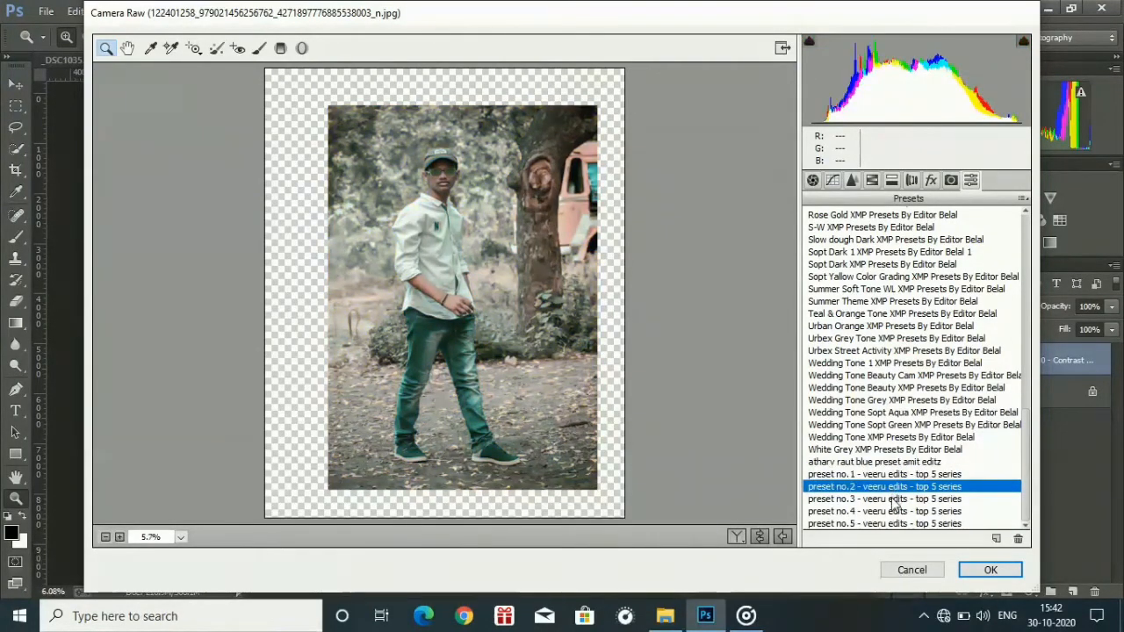
{"action": "left_click", "coordinate": [895, 500]}
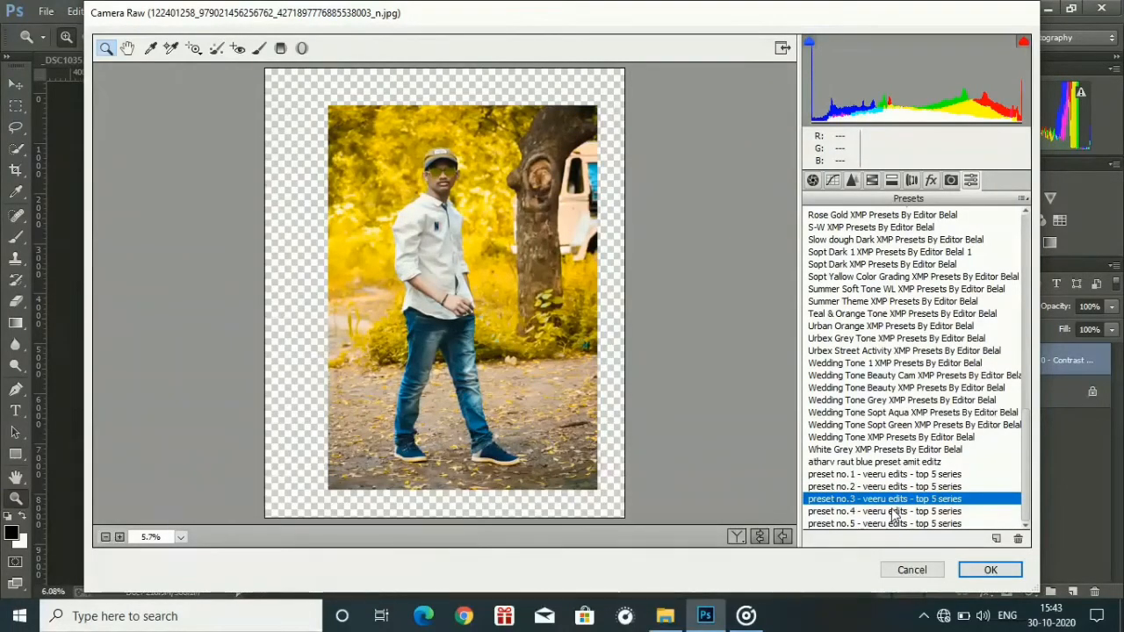
{"action": "left_click", "coordinate": [893, 512]}
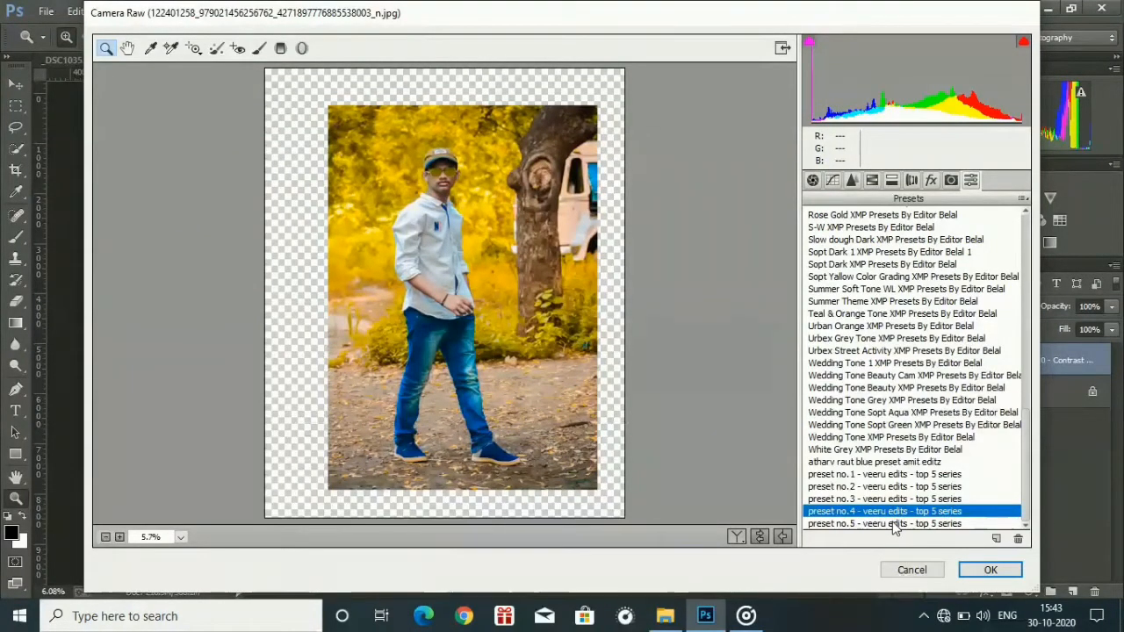
{"action": "left_click", "coordinate": [893, 524]}
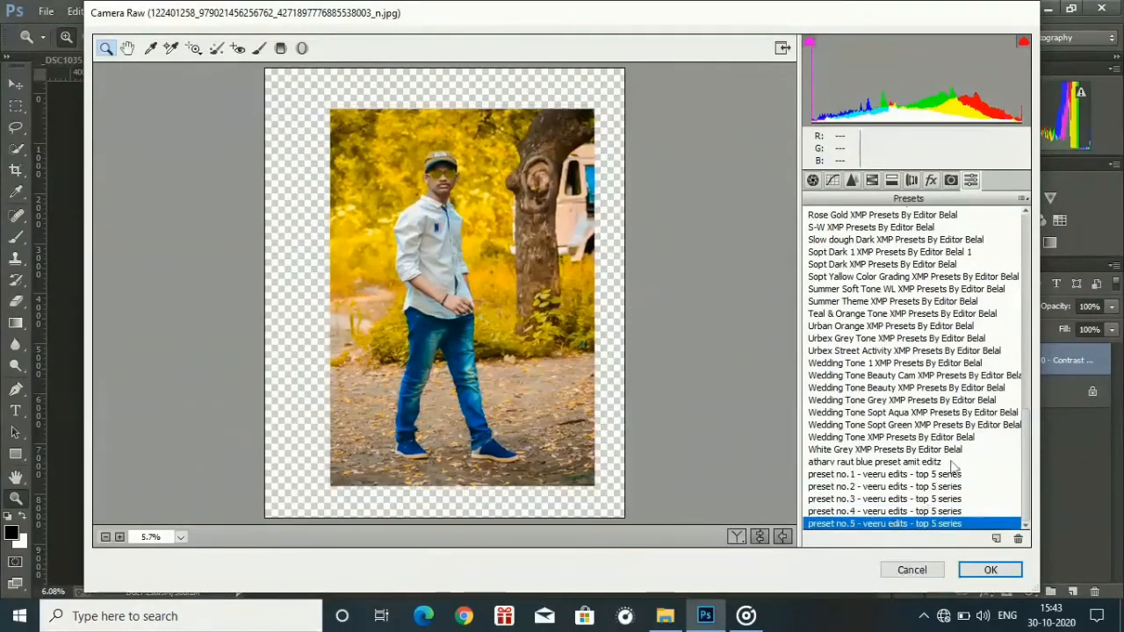
Load the "pkphotography new presetamit editz" XMP settings file from the pk photography preset 2020 folder inside photoshop presets 2020.
{"action": "left_click", "coordinate": [1021, 199]}
{"action": "left_click", "coordinate": [940, 360]}
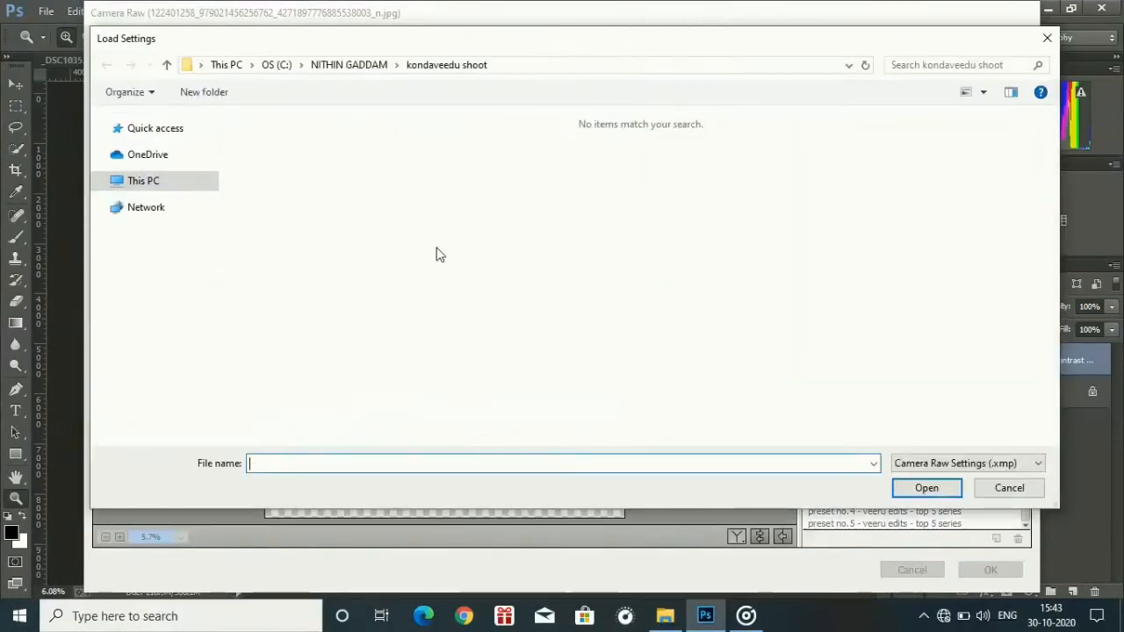
{"action": "left_click", "coordinate": [167, 66]}
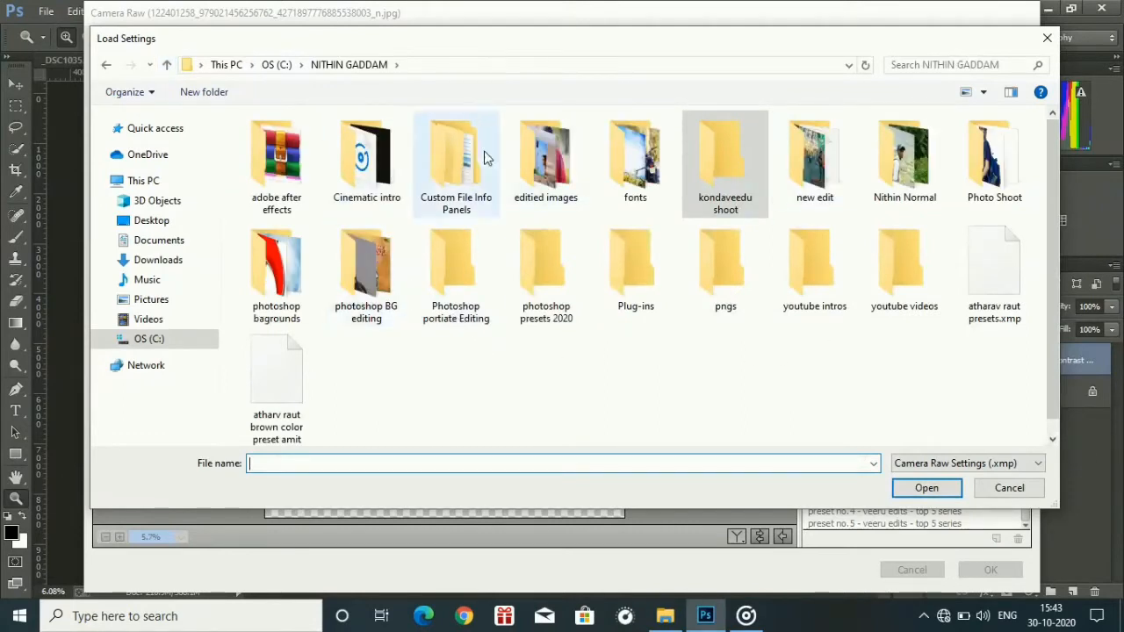
{"action": "left_click", "coordinate": [595, 279]}
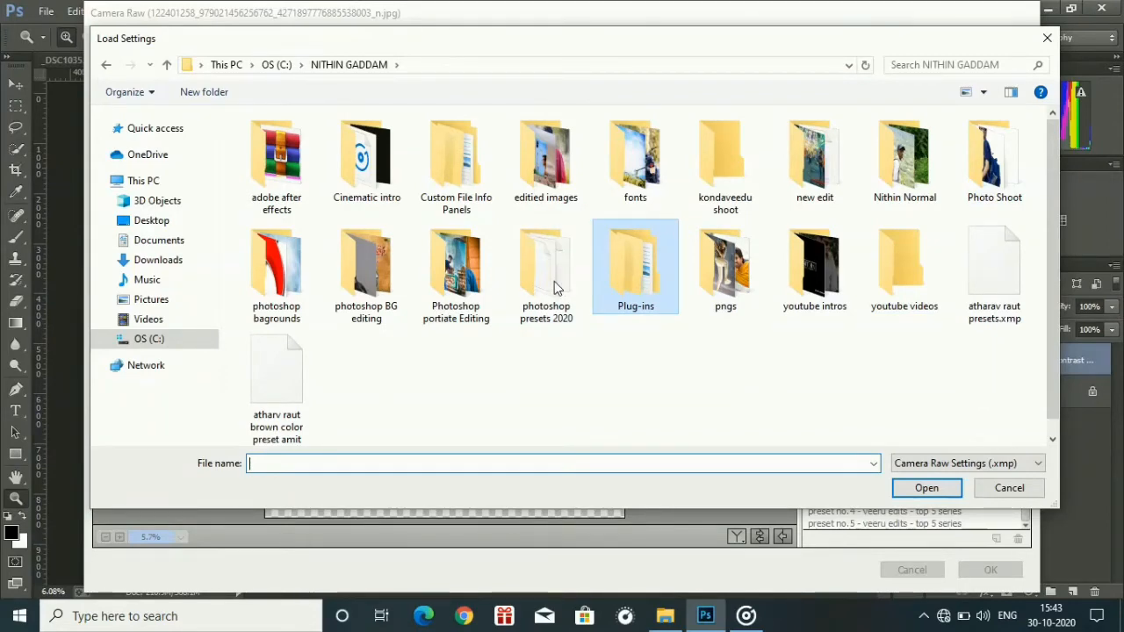
{"action": "double_click", "coordinate": [554, 288]}
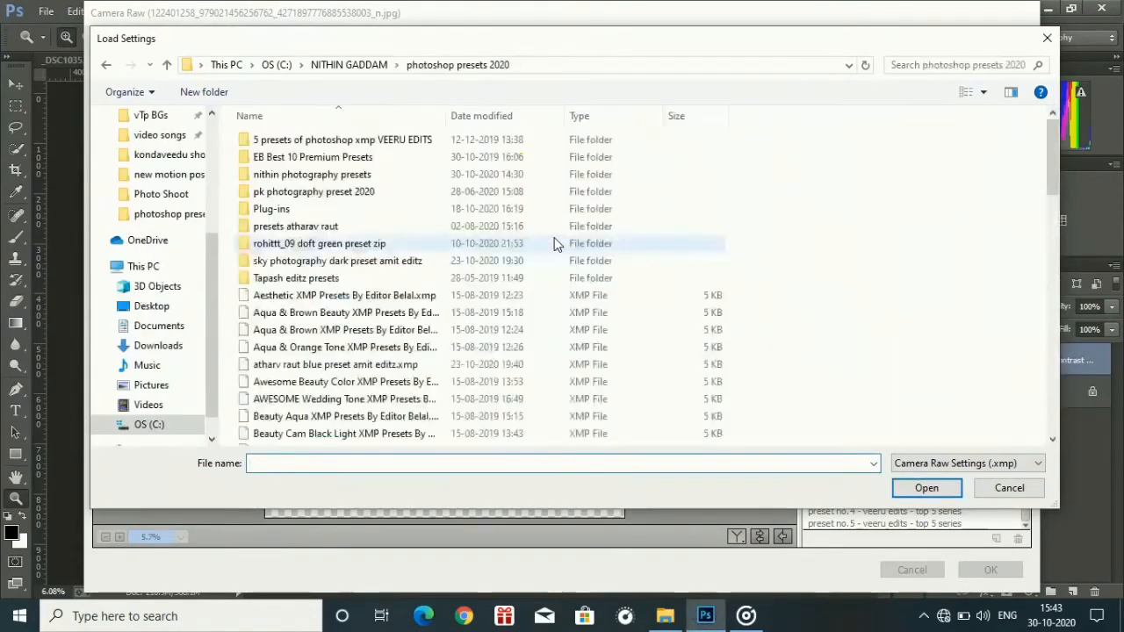
{"action": "double_click", "coordinate": [350, 175]}
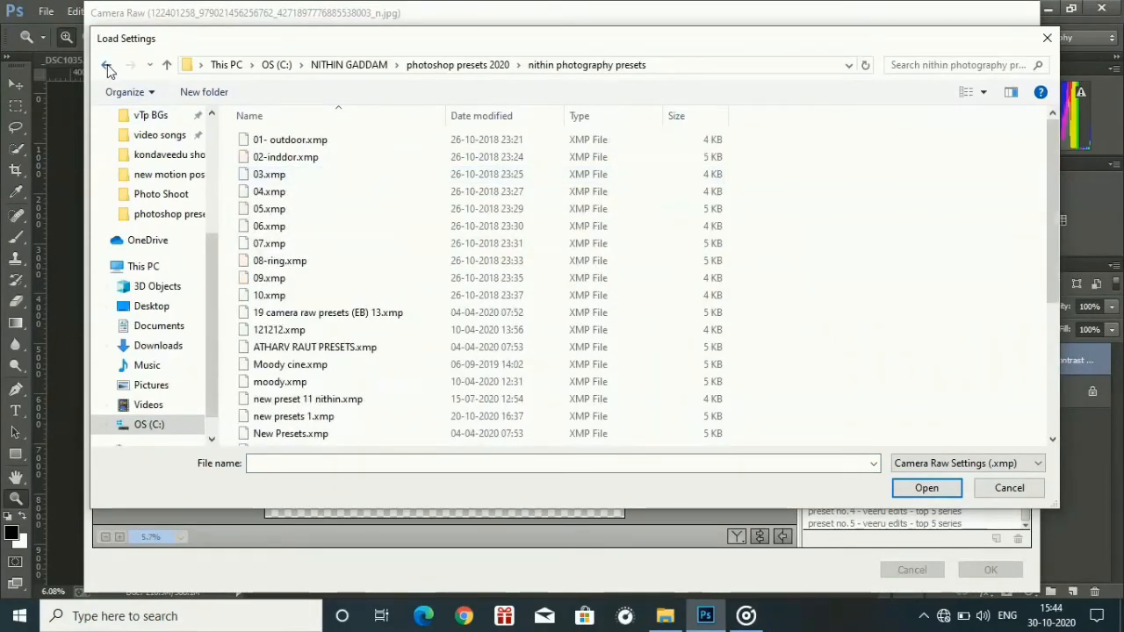
{"action": "left_click", "coordinate": [106, 65]}
{"action": "double_click", "coordinate": [337, 191]}
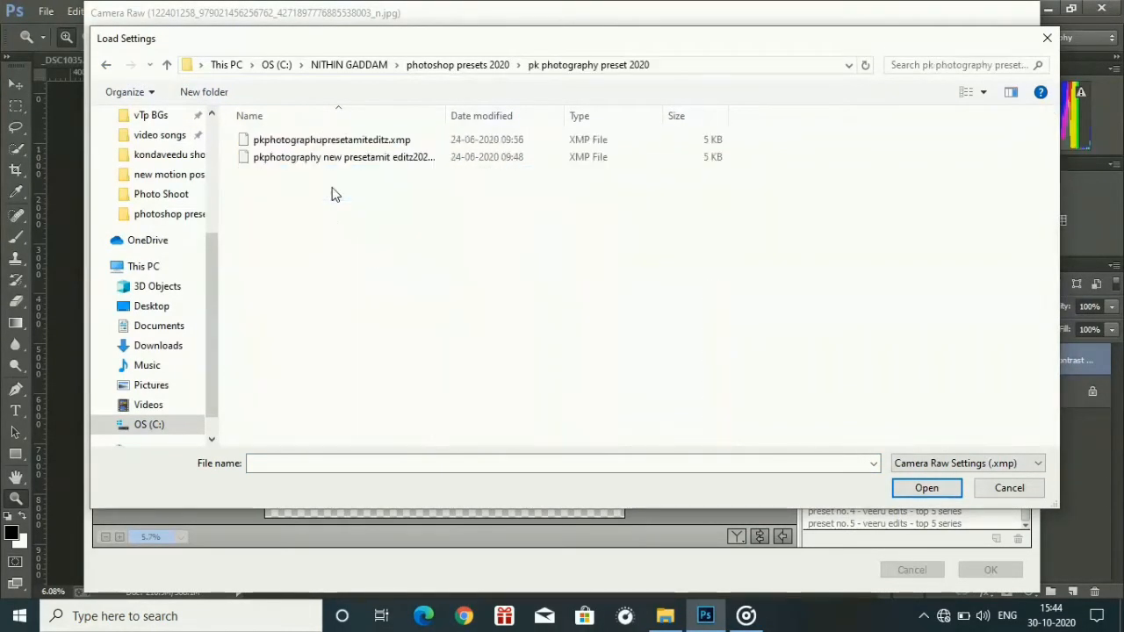
{"action": "double_click", "coordinate": [325, 157]}
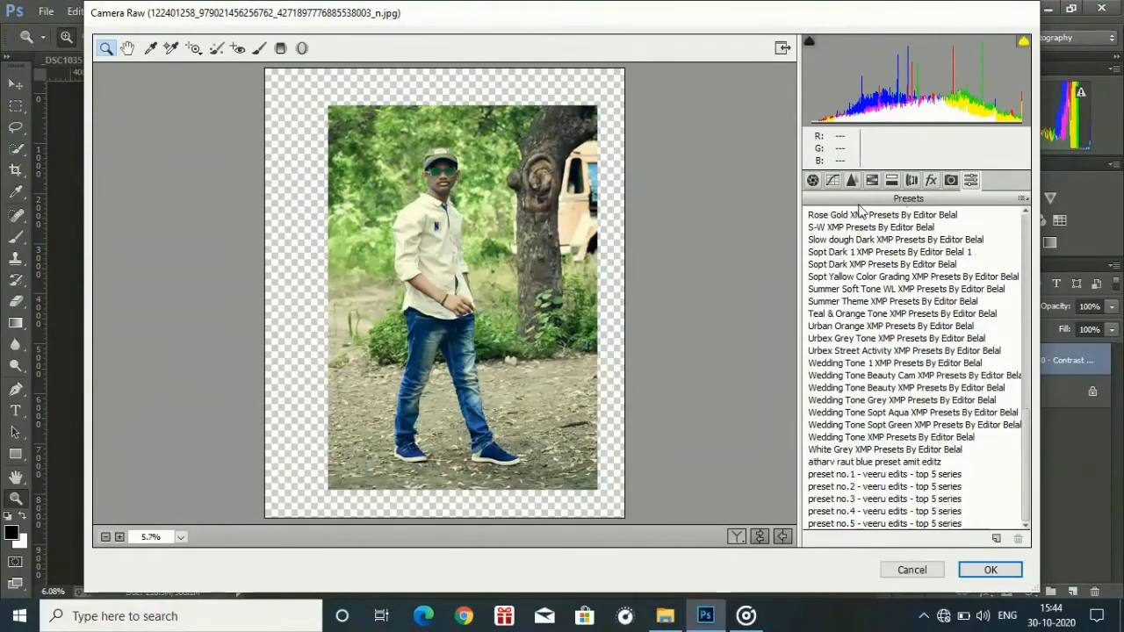
Set the basic tonal adjustments to Blacks +81, Whites +22 and Shadows +60.
{"action": "left_click", "coordinate": [872, 181]}
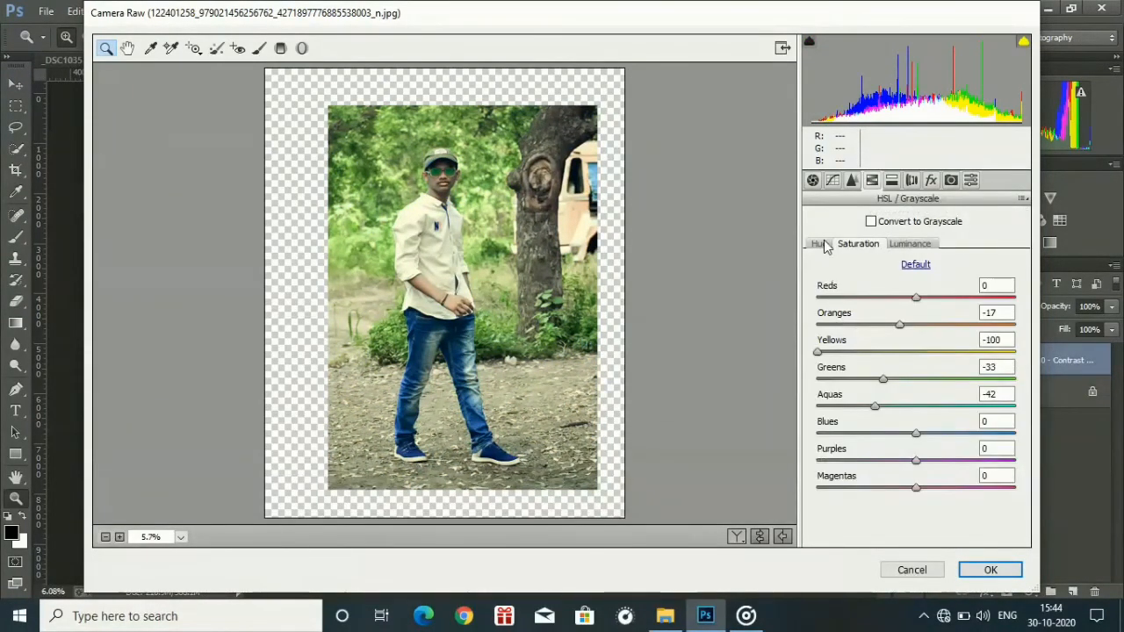
{"action": "left_click", "coordinate": [820, 244]}
{"action": "left_click", "coordinate": [813, 179]}
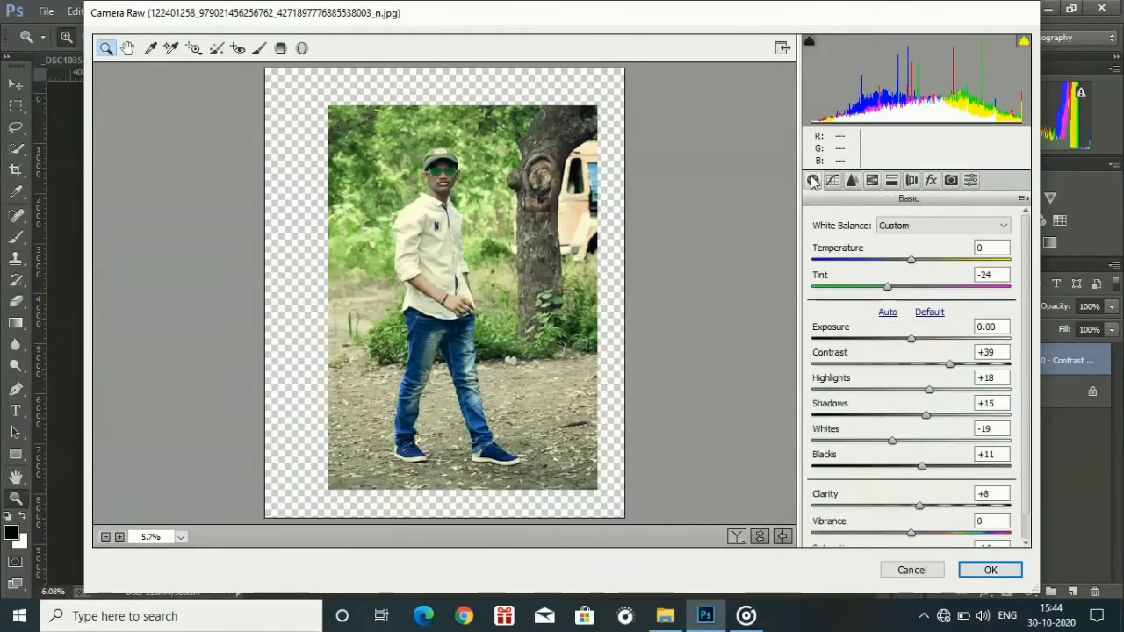
{"action": "left_click_drag", "start_coordinate": [875, 451], "coordinate": [973, 474]}
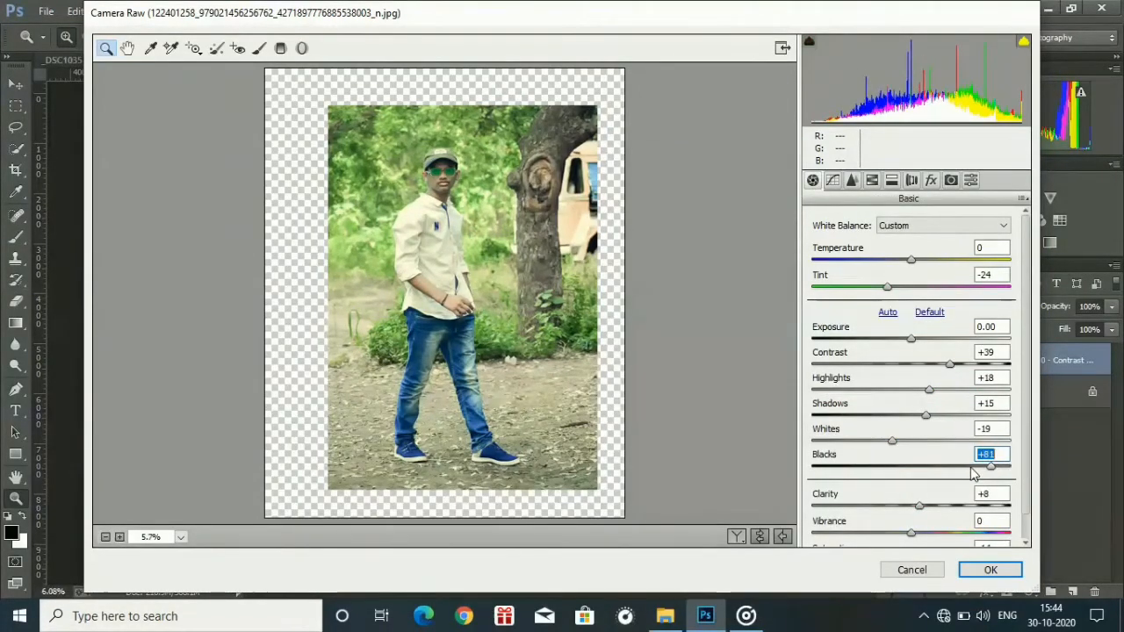
{"action": "left_click_drag", "start_coordinate": [873, 430], "coordinate": [932, 422]}
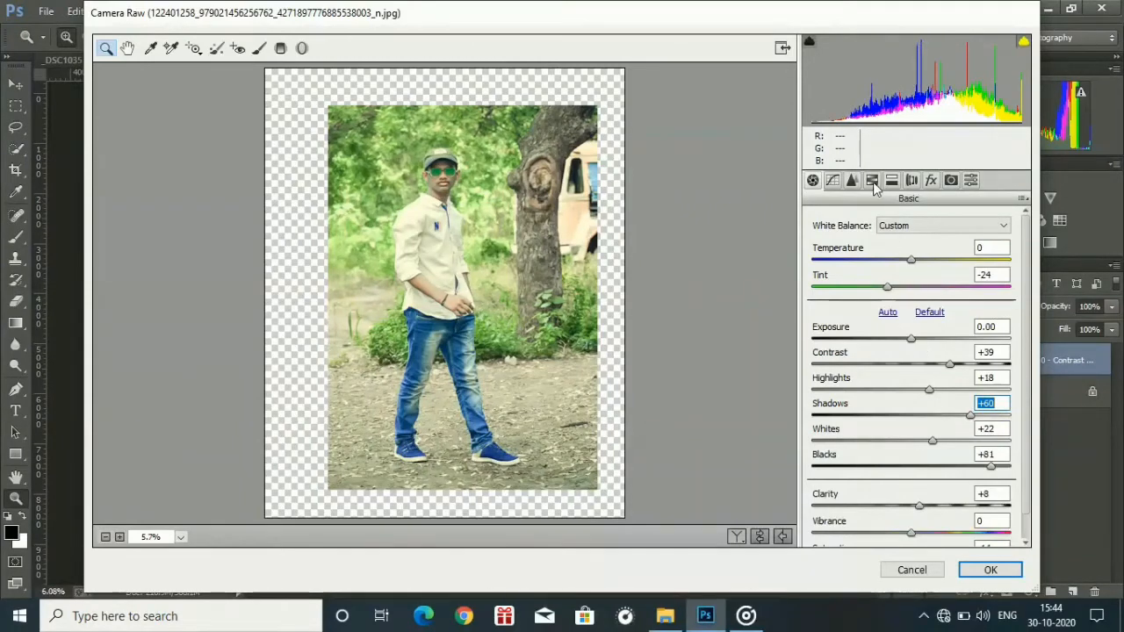
Reduce the Greens saturation to -71 and set the split-toning highlights hue to 0.
{"action": "left_click", "coordinate": [871, 183]}
{"action": "left_click", "coordinate": [873, 245]}
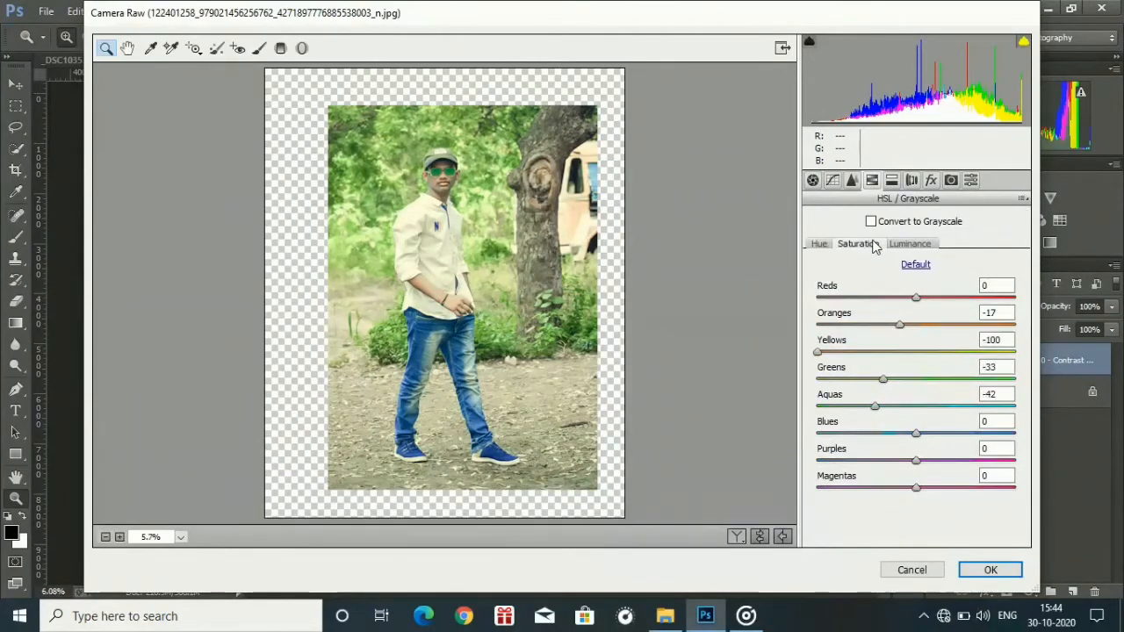
{"action": "left_click_drag", "start_coordinate": [873, 375], "coordinate": [847, 383]}
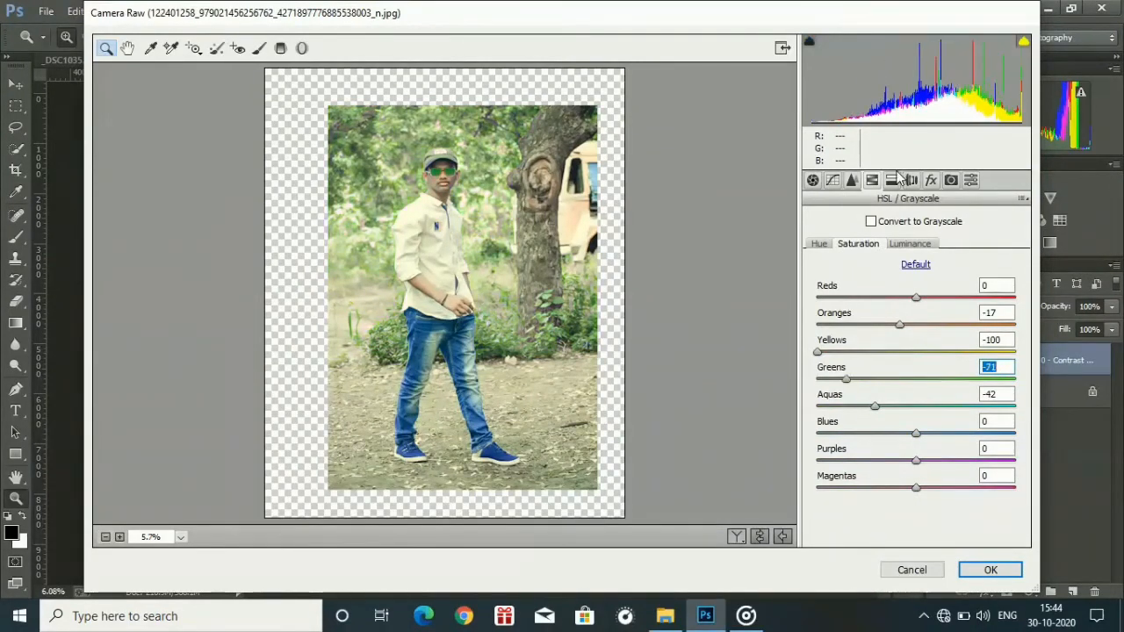
{"action": "left_click", "coordinate": [891, 180]}
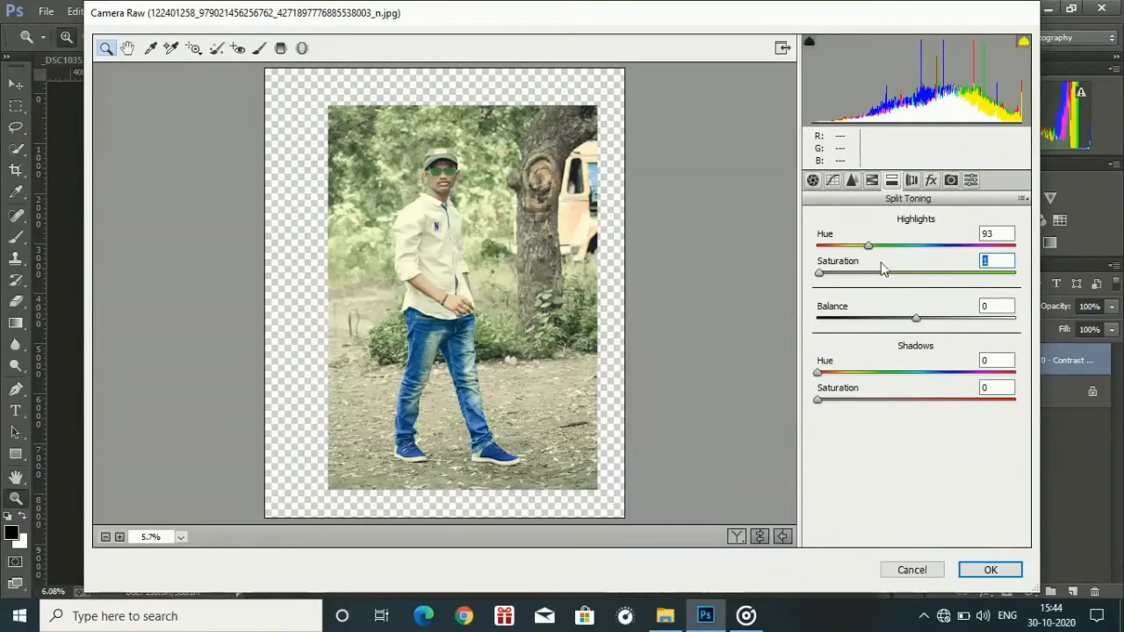
{"action": "left_click_drag", "start_coordinate": [868, 245], "coordinate": [745, 243]}
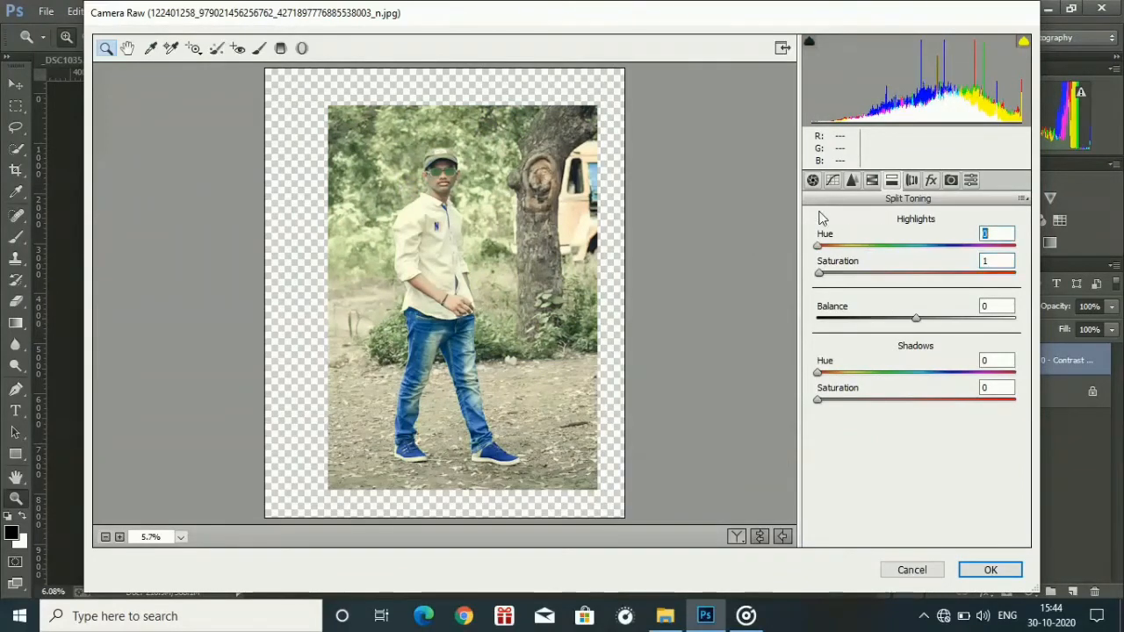
In the camera calibration, set the Blue Primary saturation to +44 and the Red Primary saturation to -22.
{"action": "left_click", "coordinate": [910, 180]}
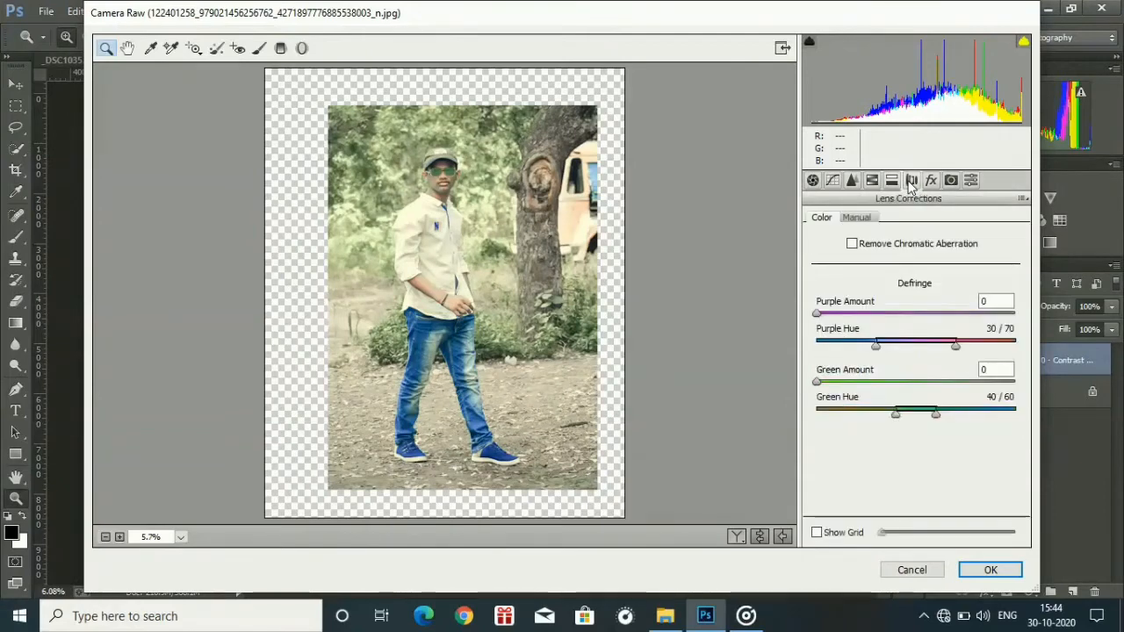
{"action": "left_click", "coordinate": [931, 180]}
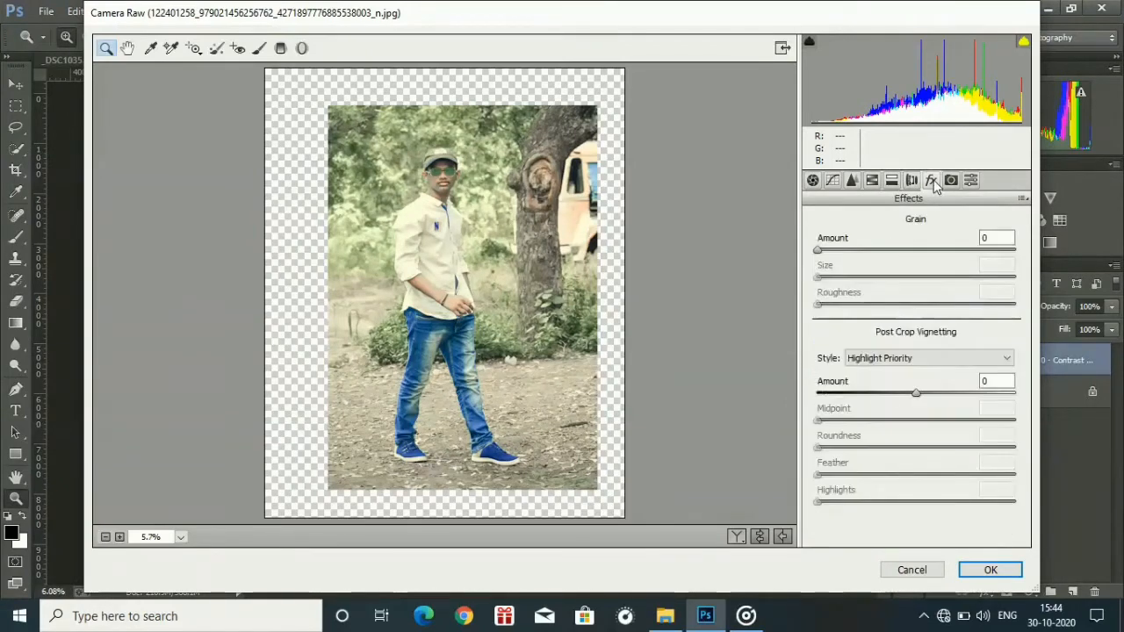
{"action": "left_click", "coordinate": [950, 180]}
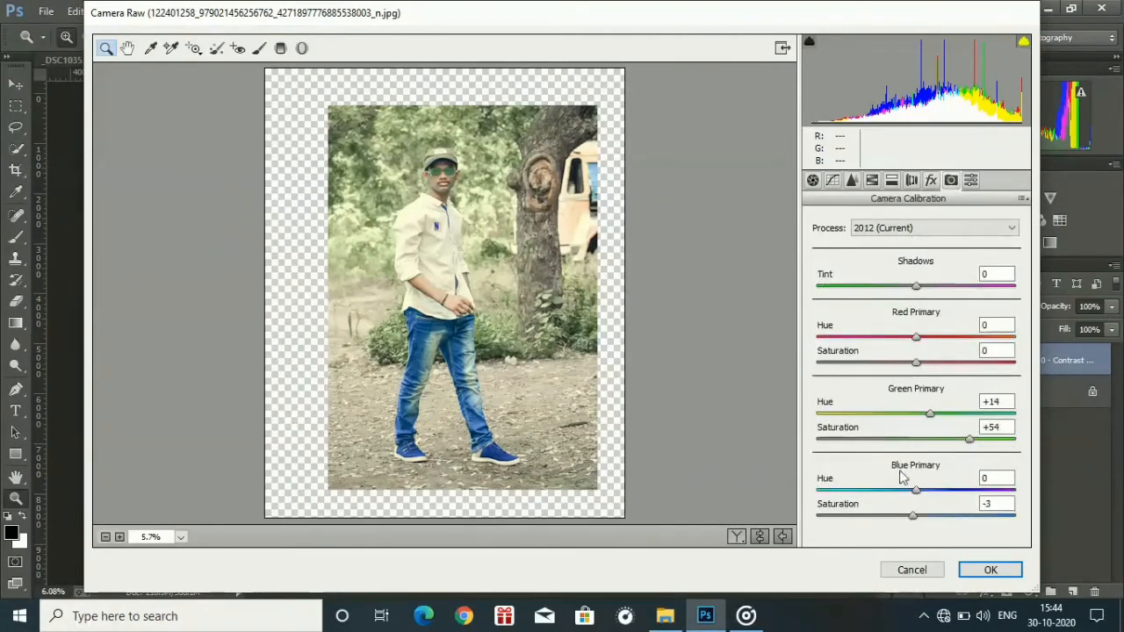
{"action": "left_click_drag", "start_coordinate": [918, 509], "coordinate": [933, 516]}
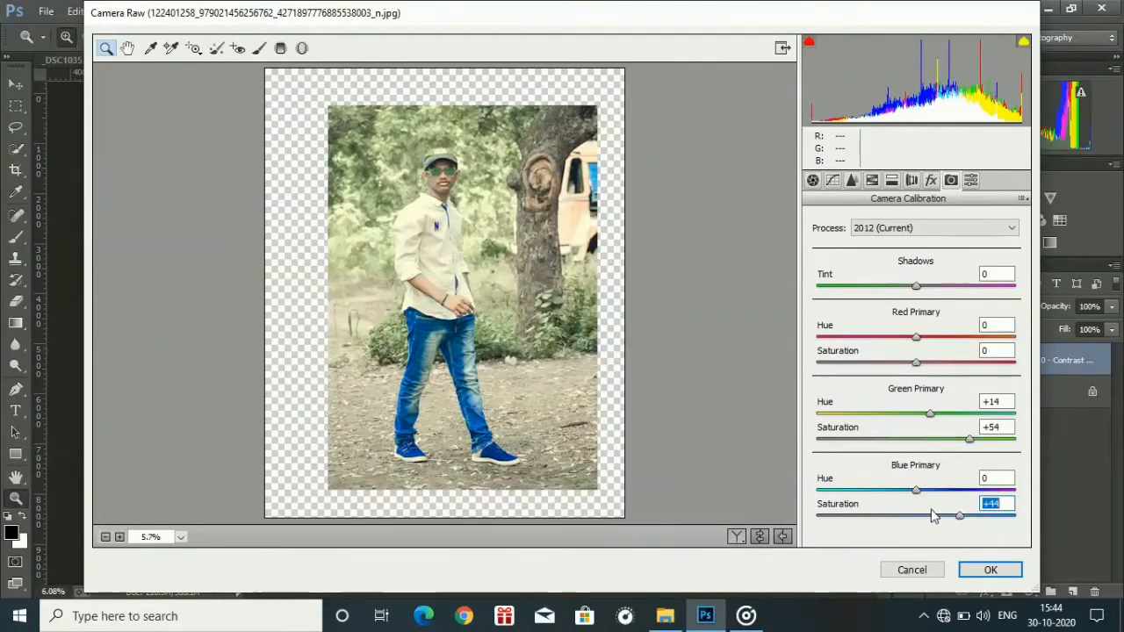
{"action": "left_click_drag", "start_coordinate": [913, 361], "coordinate": [881, 361]}
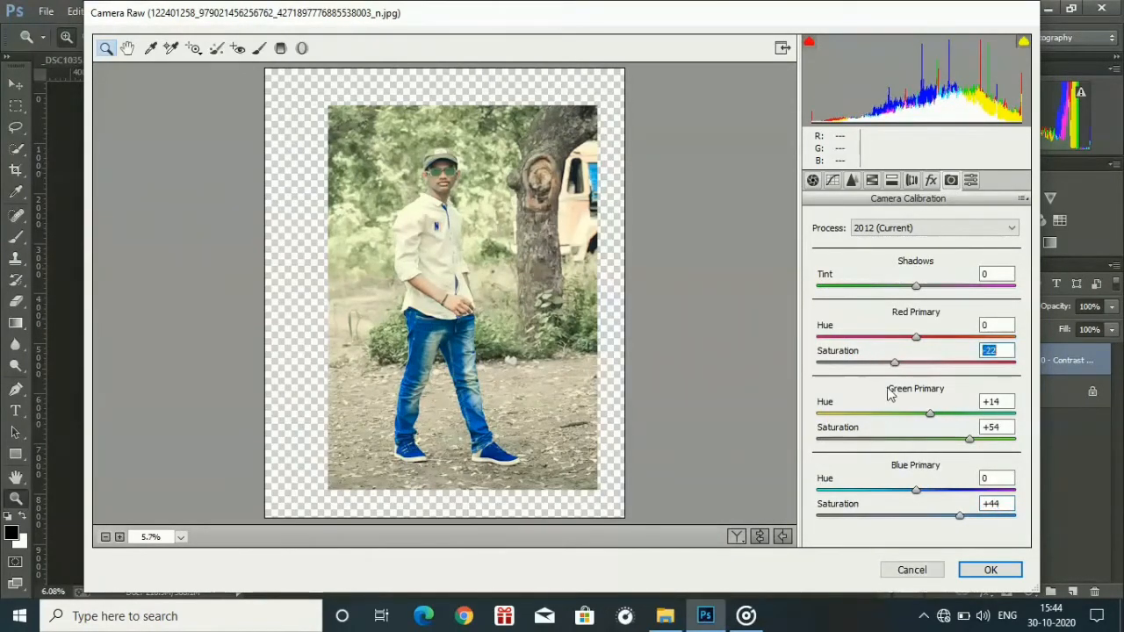
Set the HSL saturation of Yellows to -5 and Oranges to -29, and the Oranges luminance to +47.
{"action": "left_click", "coordinate": [874, 180]}
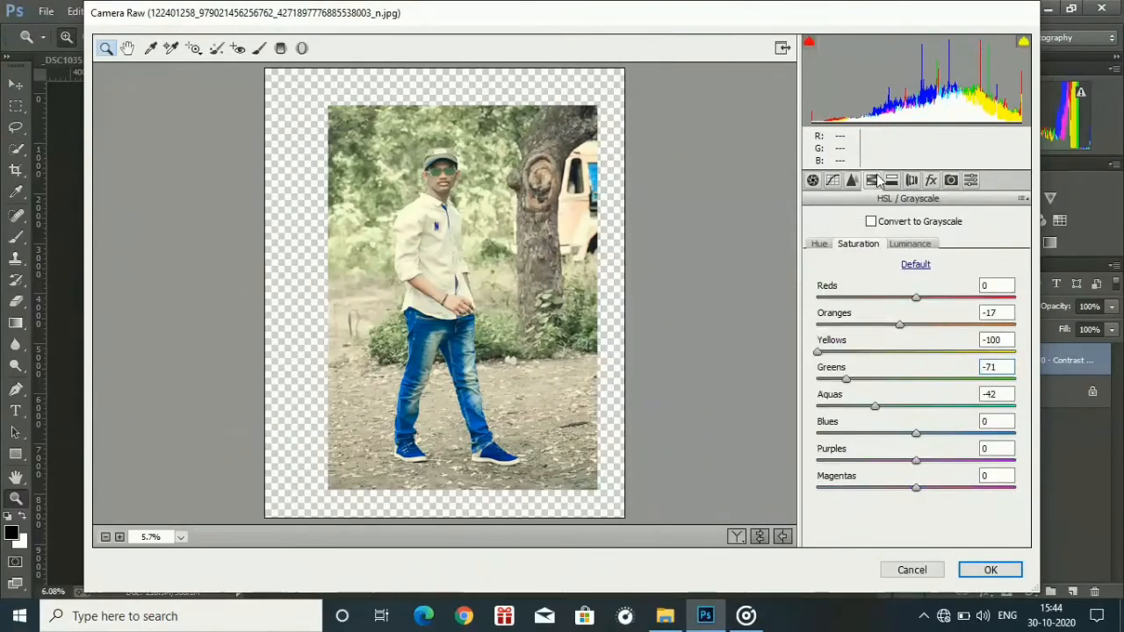
{"action": "left_click_drag", "start_coordinate": [865, 344], "coordinate": [945, 351]}
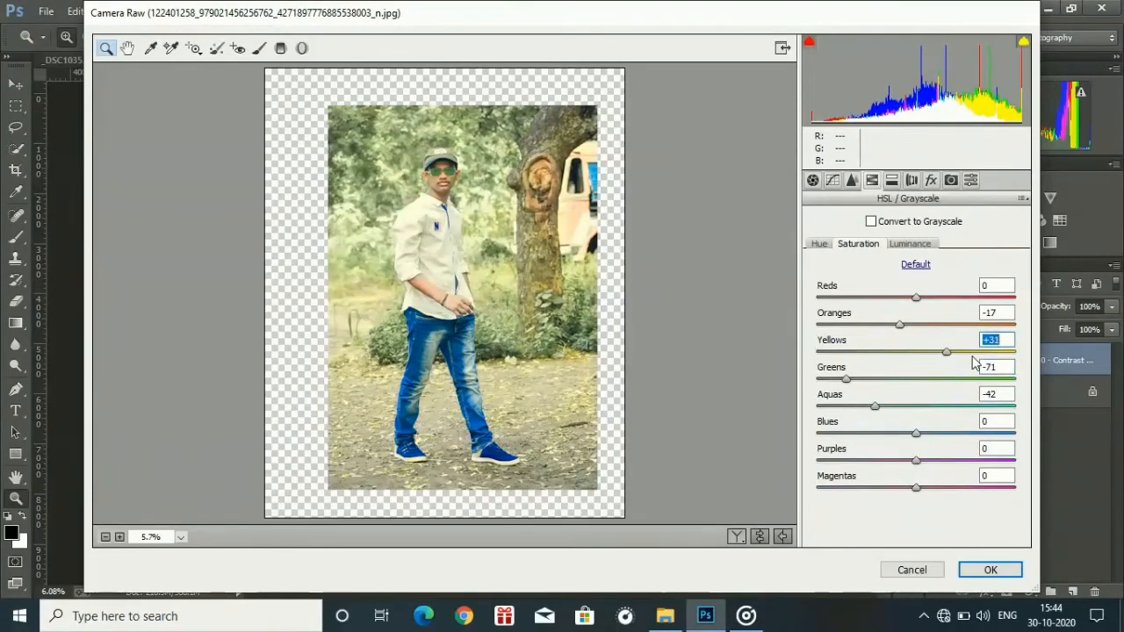
{"action": "left_click_drag", "start_coordinate": [972, 356], "coordinate": [943, 365]}
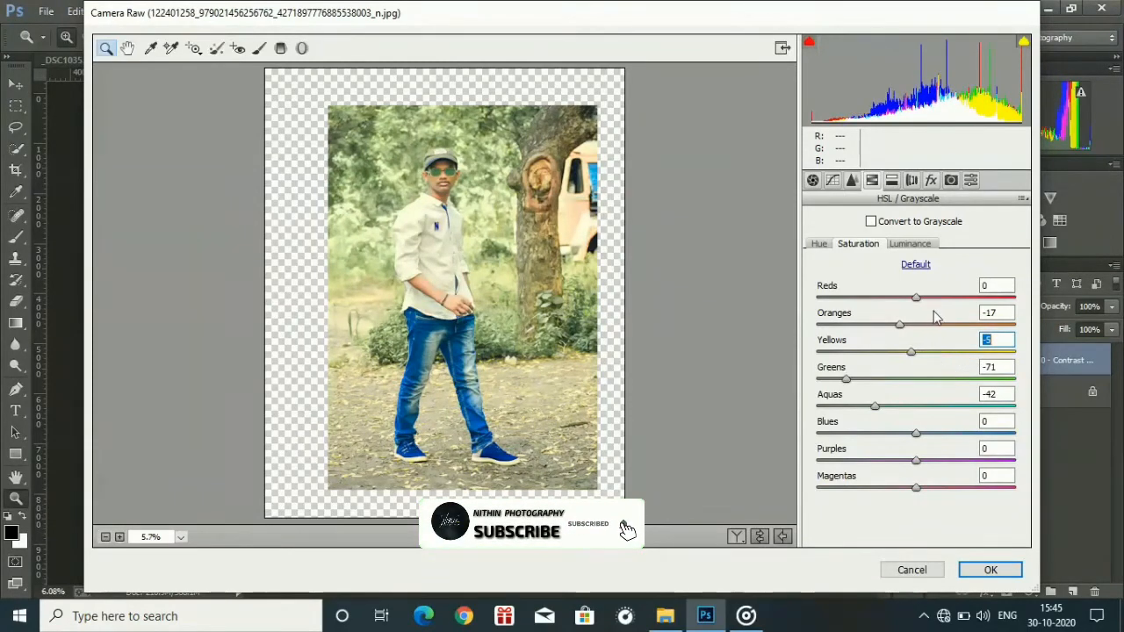
{"action": "mouse_move", "coordinate": [923, 316]}
{"action": "left_mouse_down"}
{"action": "mouse_move", "coordinate": [934, 325]}
{"action": "mouse_move", "coordinate": [913, 326]}
{"action": "left_mouse_up"}
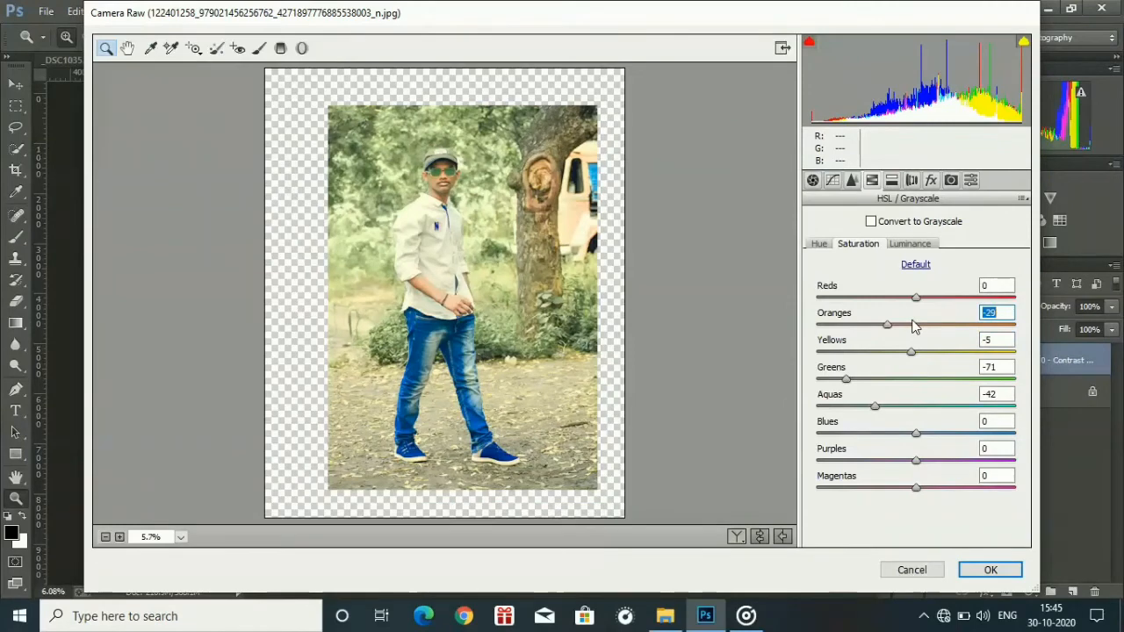
{"action": "left_click", "coordinate": [910, 245]}
{"action": "left_click_drag", "start_coordinate": [888, 317], "coordinate": [928, 326]}
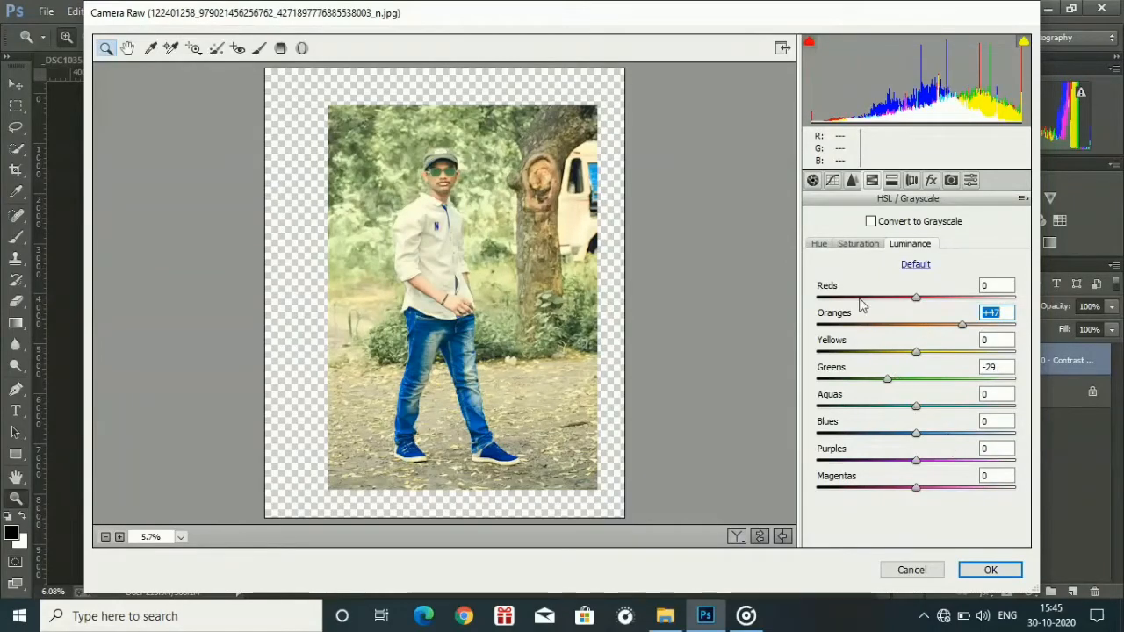
Set the HSL saturation of Blues to -52 and Aquas to +17.
{"action": "left_click", "coordinate": [853, 243]}
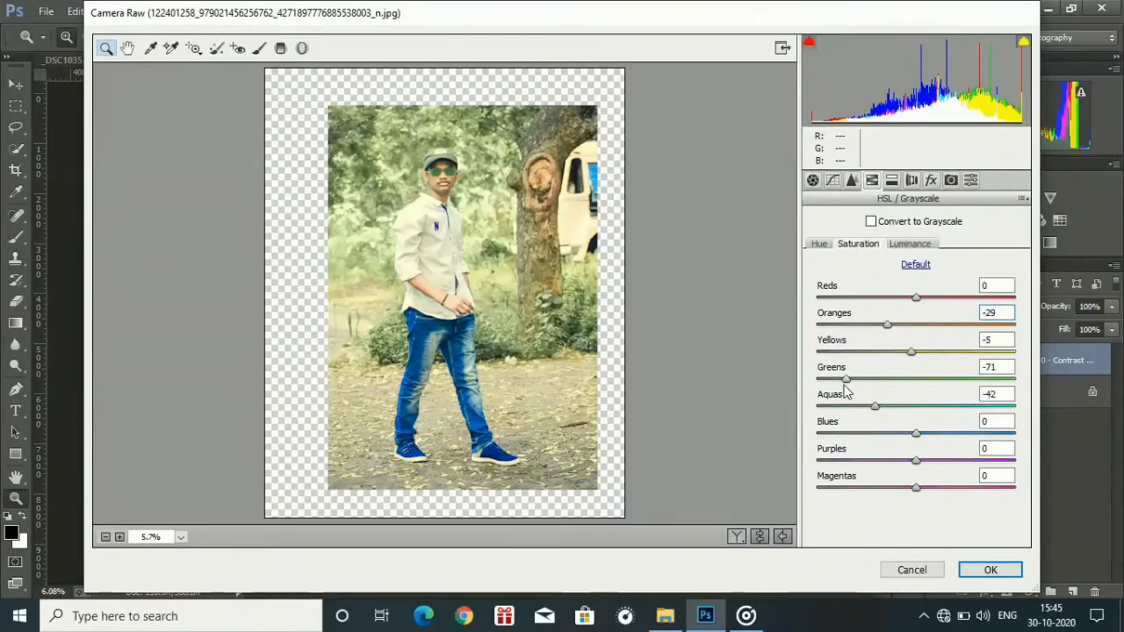
{"action": "mouse_move", "coordinate": [845, 400]}
{"action": "left_mouse_down"}
{"action": "mouse_move", "coordinate": [807, 396]}
{"action": "mouse_move", "coordinate": [826, 399]}
{"action": "left_mouse_up"}
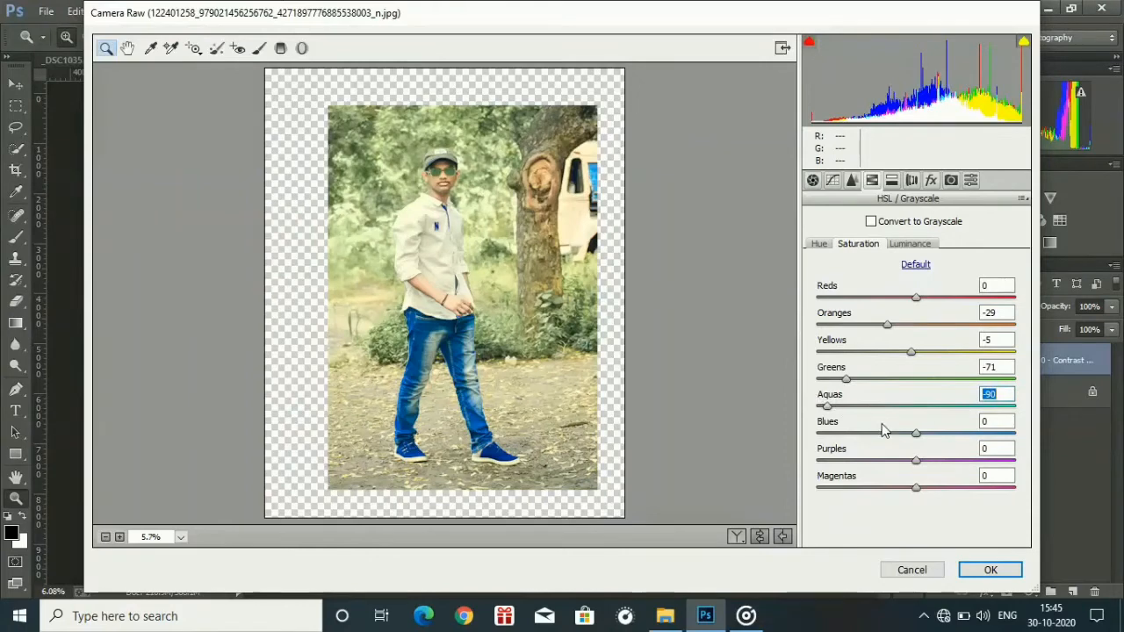
{"action": "left_click_drag", "start_coordinate": [883, 430], "coordinate": [842, 428]}
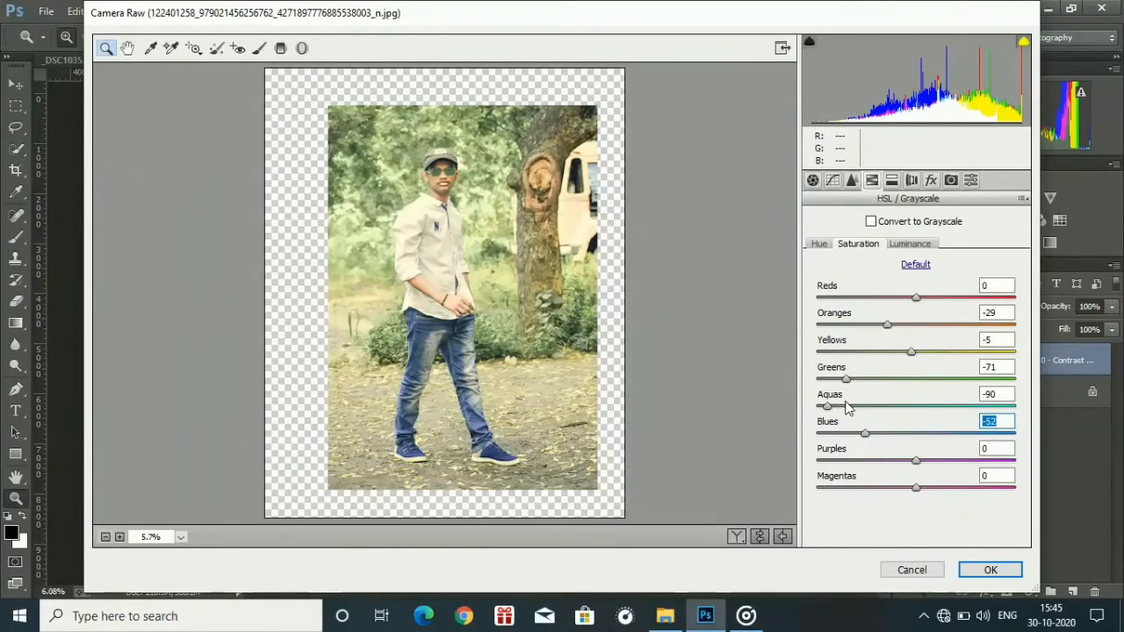
{"action": "left_click_drag", "start_coordinate": [847, 409], "coordinate": [928, 409]}
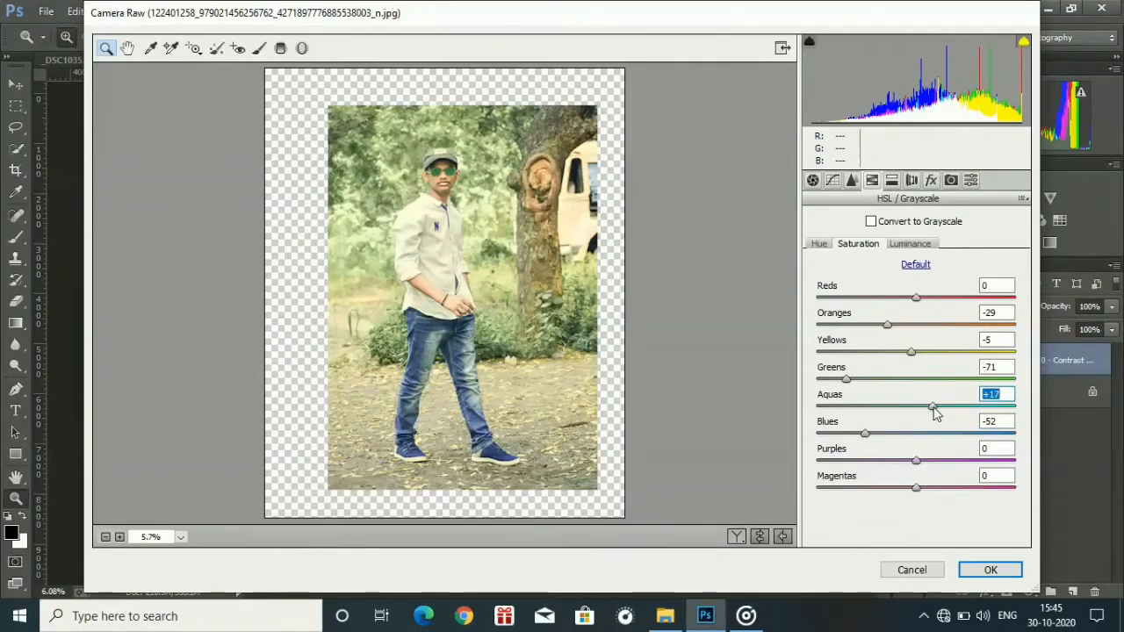
Apply the Camera Raw adjustments to the cut-out man's layer and undo them after comparing the result.
{"action": "left_click", "coordinate": [992, 570]}
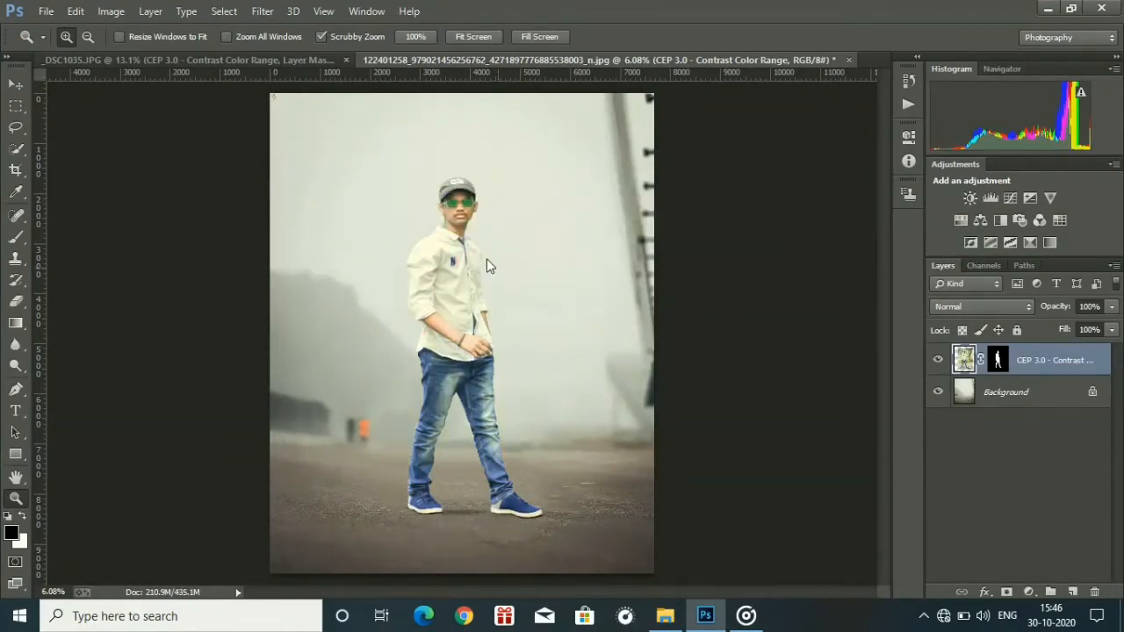
{"action": "left_click_drag", "start_coordinate": [487, 259], "coordinate": [453, 280]}
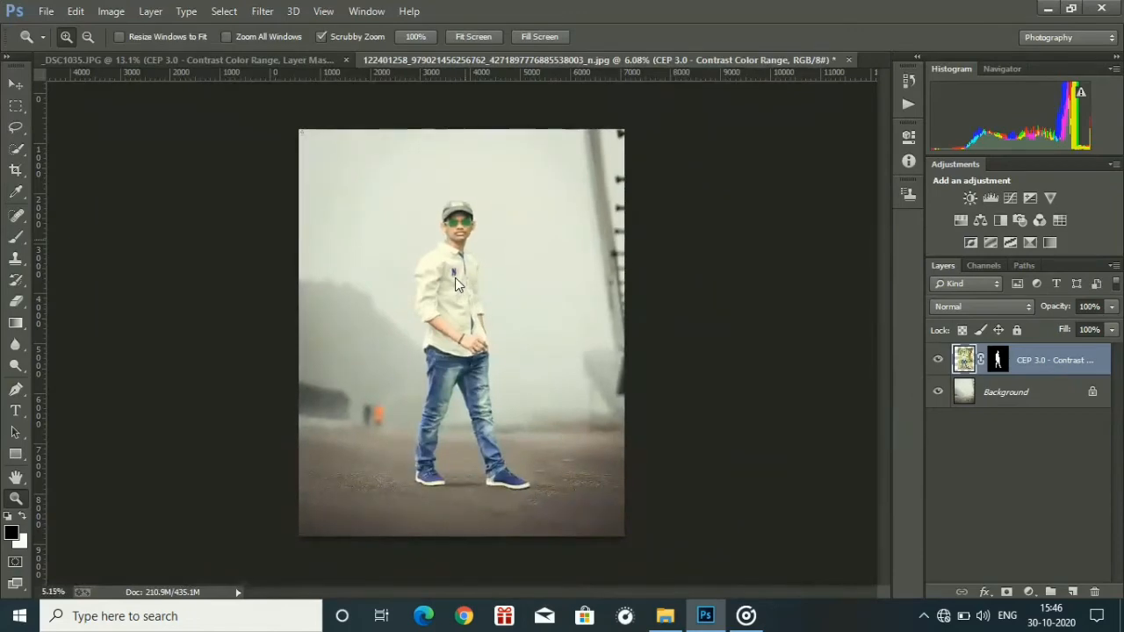
{"action": "left_click_drag", "start_coordinate": [456, 214], "coordinate": [468, 265]}
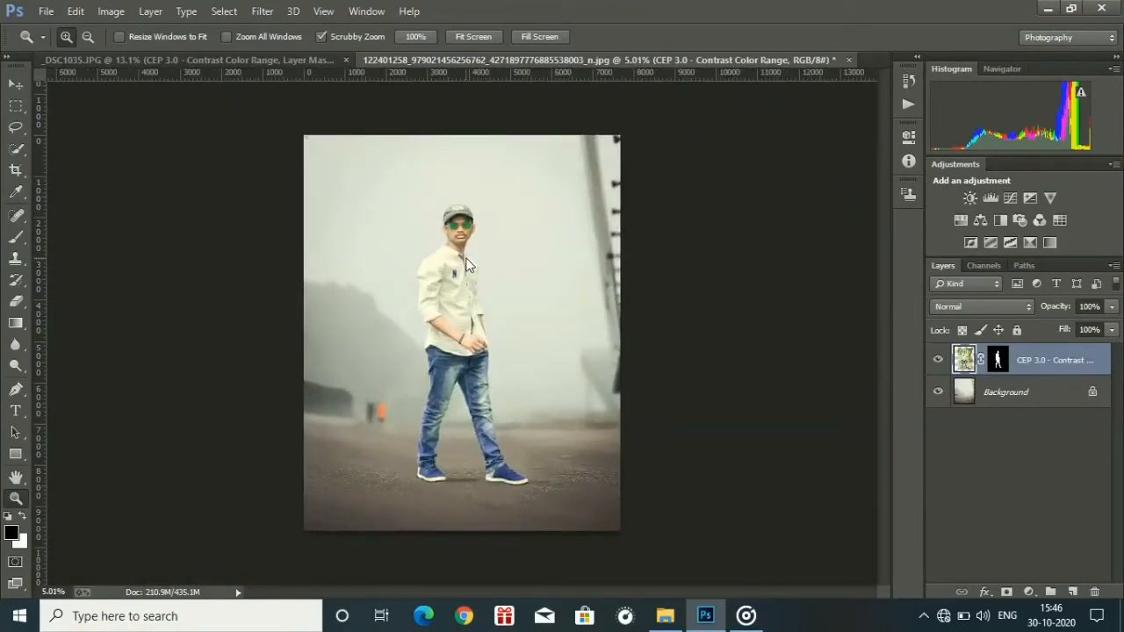
{"action": "key", "text": "ctrl+z"}
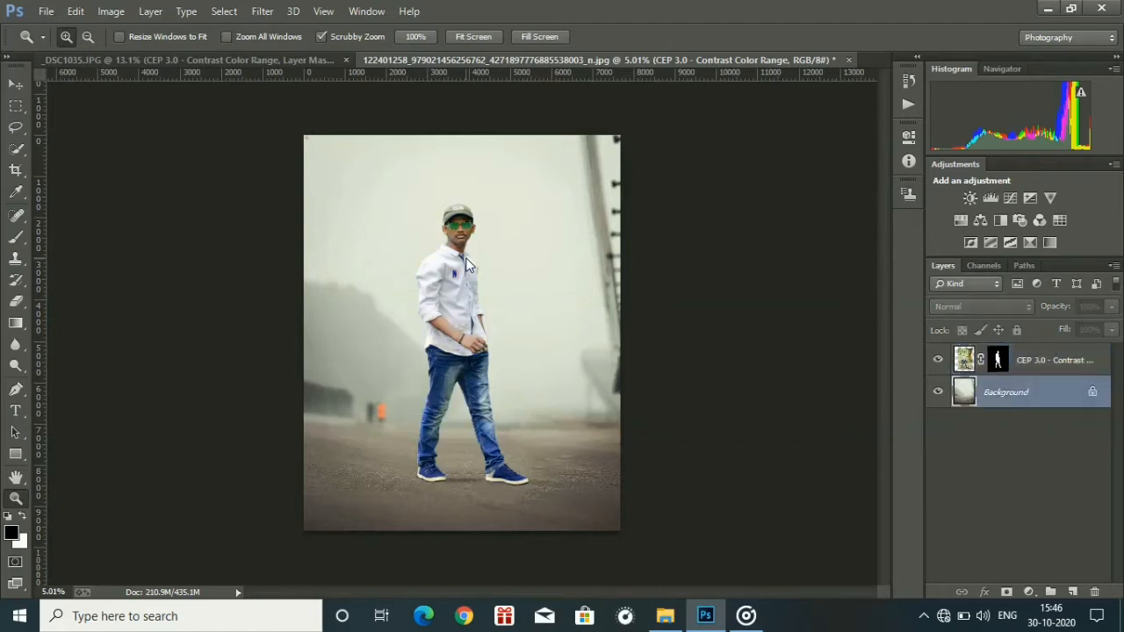
Duplicate the cut-out man's layer and reapply the last Camera Raw filter to the copy.
{"action": "left_click", "coordinate": [263, 10]}
{"action": "left_click", "coordinate": [657, 205]}
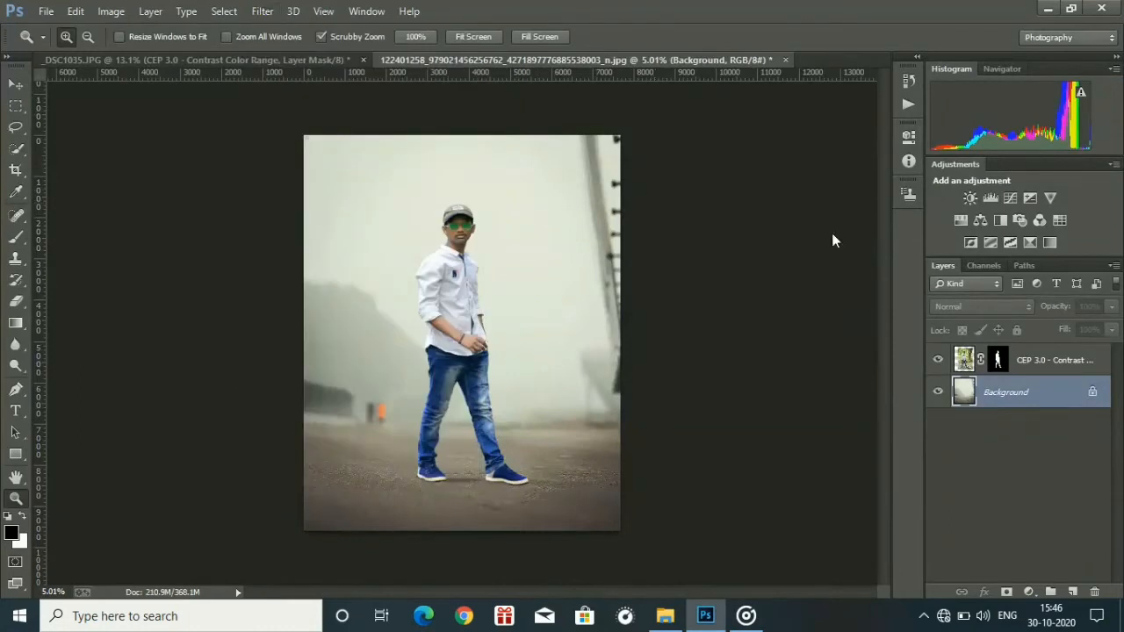
{"action": "left_click", "coordinate": [1065, 363]}
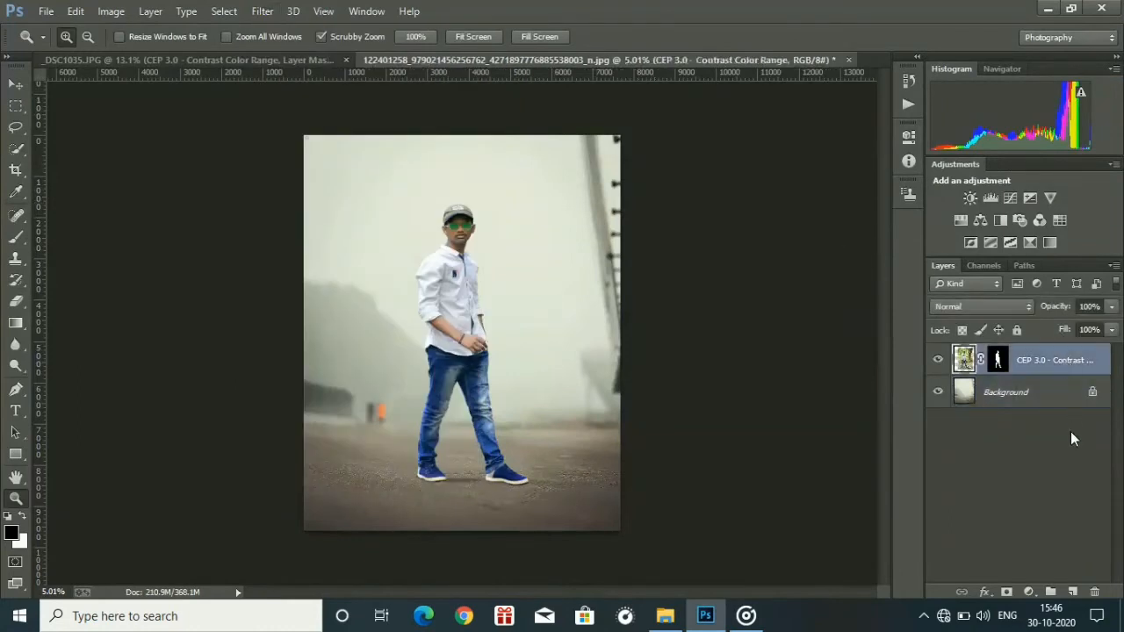
{"action": "left_click_drag", "start_coordinate": [1058, 360], "coordinate": [1071, 592]}
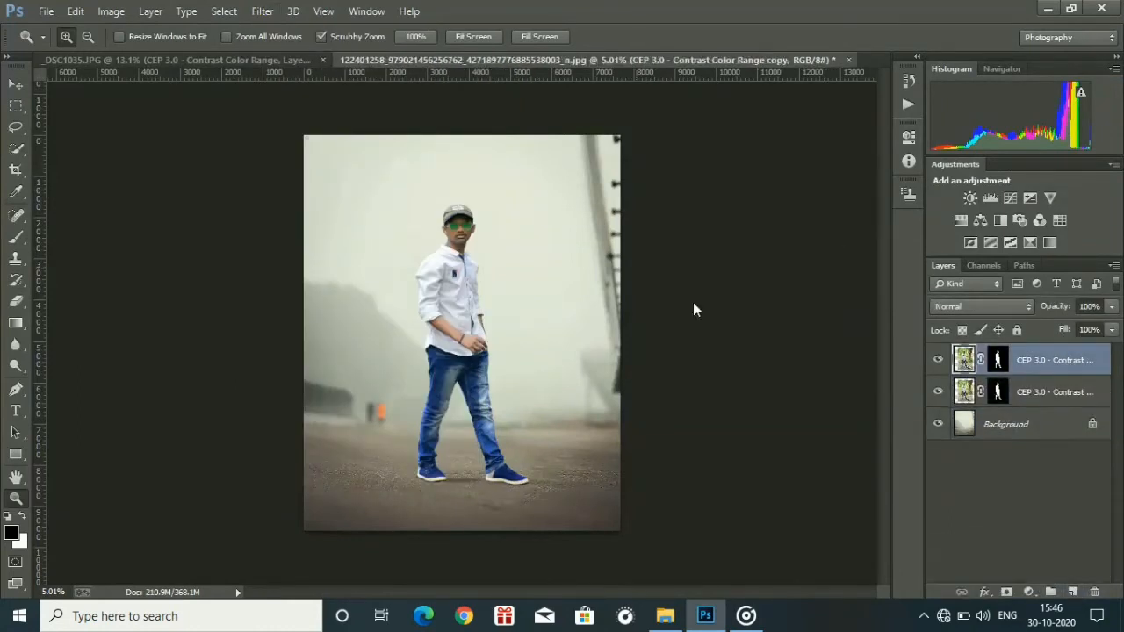
{"action": "left_click", "coordinate": [262, 10]}
{"action": "left_click", "coordinate": [277, 29]}
Try erasing the graded copy over the man's clothes with a 1500 px eraser at 50% opacity.
{"action": "key", "text": "e"}
{"action": "right_click", "coordinate": [404, 301]}
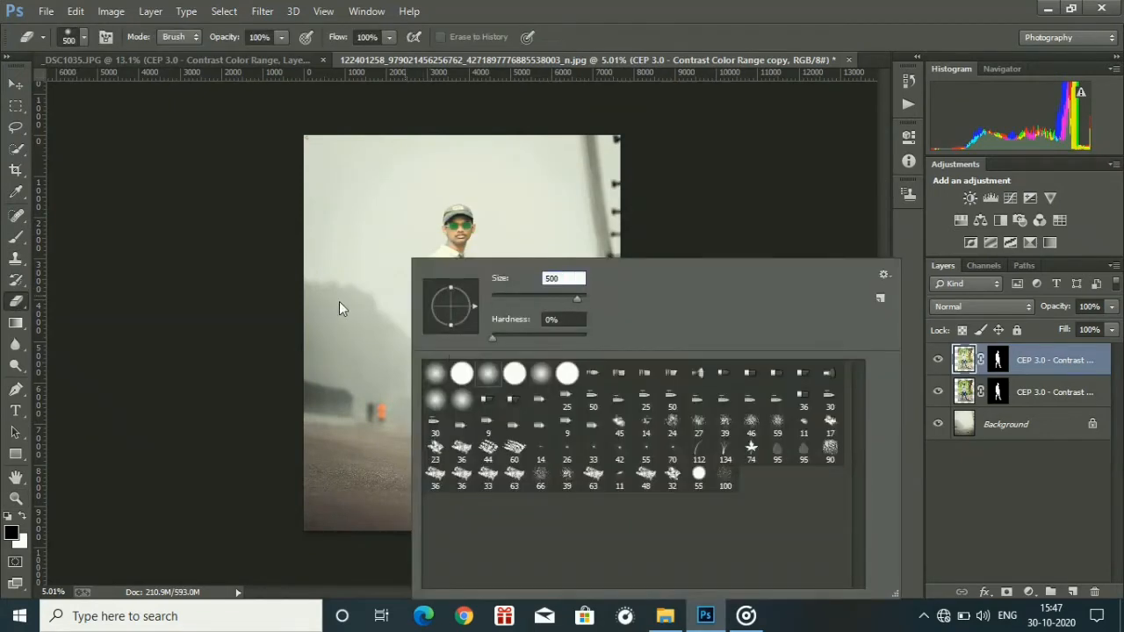
{"action": "type", "text": "1500"}
{"action": "key", "text": "Return"}
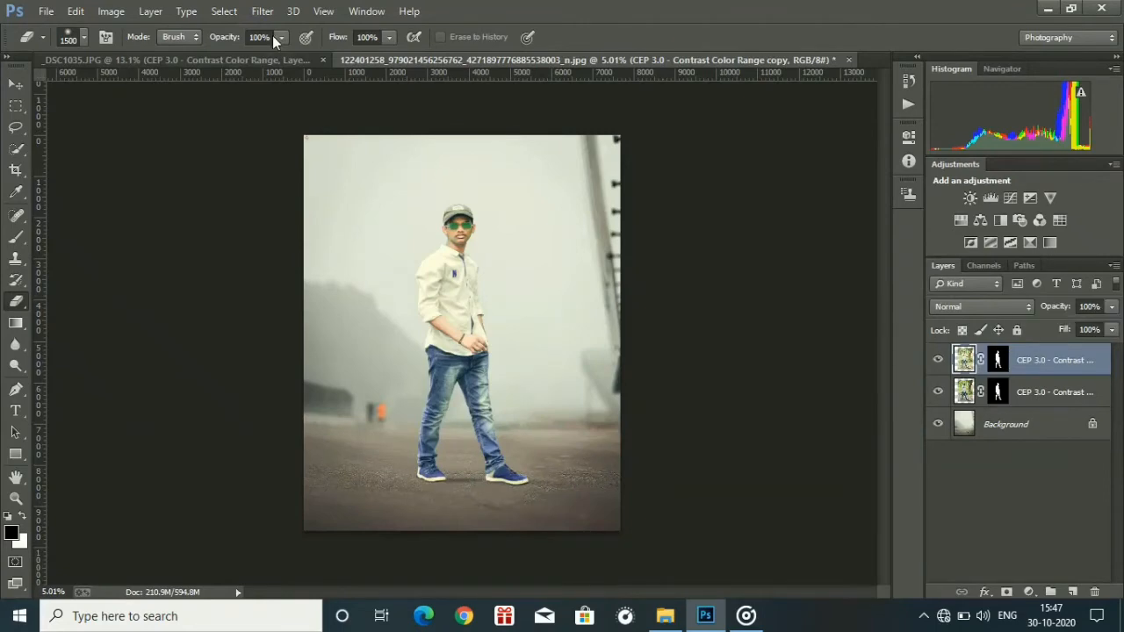
{"action": "key", "text": "ctrl+plus"}
{"action": "key", "text": "ctrl+plus"}
{"action": "key", "text": "ctrl+plus"}
{"action": "key", "text": "ctrl+plus"}
{"action": "left_click", "coordinate": [16, 301]}
{"action": "mouse_move", "coordinate": [392, 422]}
{"action": "left_mouse_down"}
{"action": "mouse_move", "coordinate": [379, 469]}
{"action": "mouse_move", "coordinate": [386, 514]}
{"action": "left_mouse_up"}
{"action": "left_click_drag", "start_coordinate": [884, 318], "coordinate": [885, 384]}
{"action": "mouse_move", "coordinate": [518, 228]}
{"action": "left_mouse_down"}
{"action": "mouse_move", "coordinate": [400, 238]}
{"action": "mouse_move", "coordinate": [553, 412]}
{"action": "left_mouse_up"}
{"action": "left_click_drag", "start_coordinate": [883, 386], "coordinate": [880, 258]}
{"action": "mouse_move", "coordinate": [386, 404]}
{"action": "left_mouse_down"}
{"action": "mouse_move", "coordinate": [518, 502]}
{"action": "mouse_move", "coordinate": [430, 526]}
{"action": "left_mouse_up"}
{"action": "left_click_drag", "start_coordinate": [883, 268], "coordinate": [883, 315]}
Try erasing the remaining yellow tint around the sleeves and collar with a 200 px eraser.
{"action": "right_click", "coordinate": [542, 325]}
{"action": "type", "text": "200"}
{"action": "key", "text": "Return"}
{"action": "key", "text": "ctrl+plus"}
{"action": "key", "text": "ctrl+plus"}
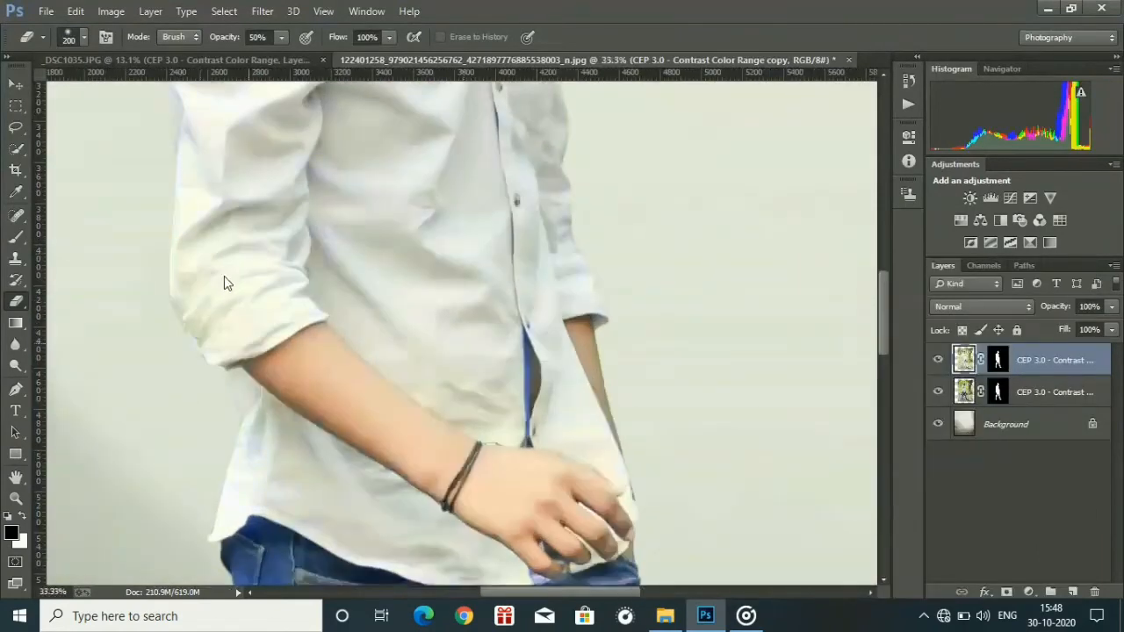
{"action": "scroll", "coordinate": [521, 408], "scroll_direction": "up", "scroll_amount": 10}
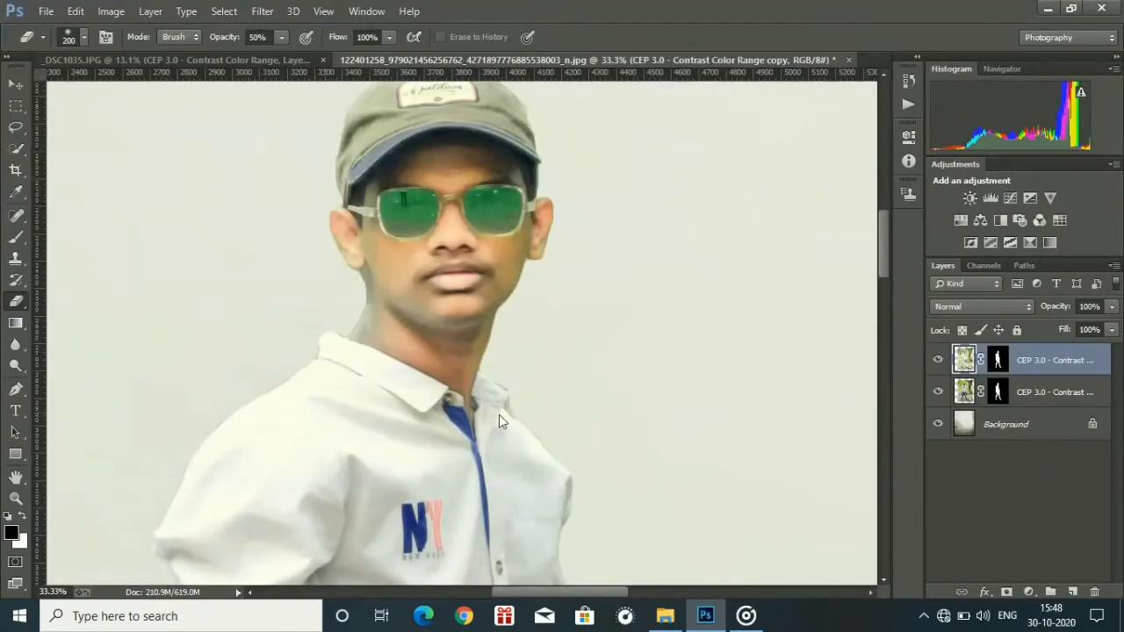
Erase the graded copy over the man's jeans and shirt with a 1500 px eraser at 50% opacity.
{"action": "key", "text": "ctrl+0"}
{"action": "key", "text": "ctrl+plus"}
{"action": "key", "text": "ctrl+plus"}
{"action": "key", "text": "ctrl+plus"}
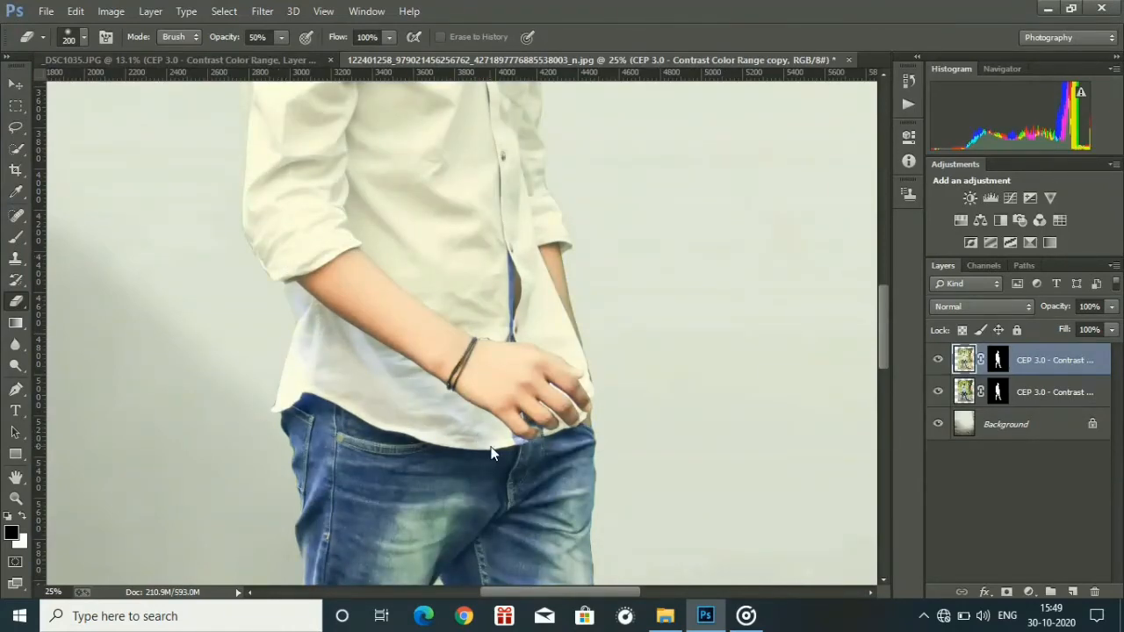
{"action": "key", "text": "ctrl+minus"}
{"action": "right_click", "coordinate": [459, 277]}
{"action": "type", "text": "1500"}
{"action": "key", "text": "Return"}
{"action": "left_click", "coordinate": [454, 493]}
{"action": "left_click", "coordinate": [440, 268]}
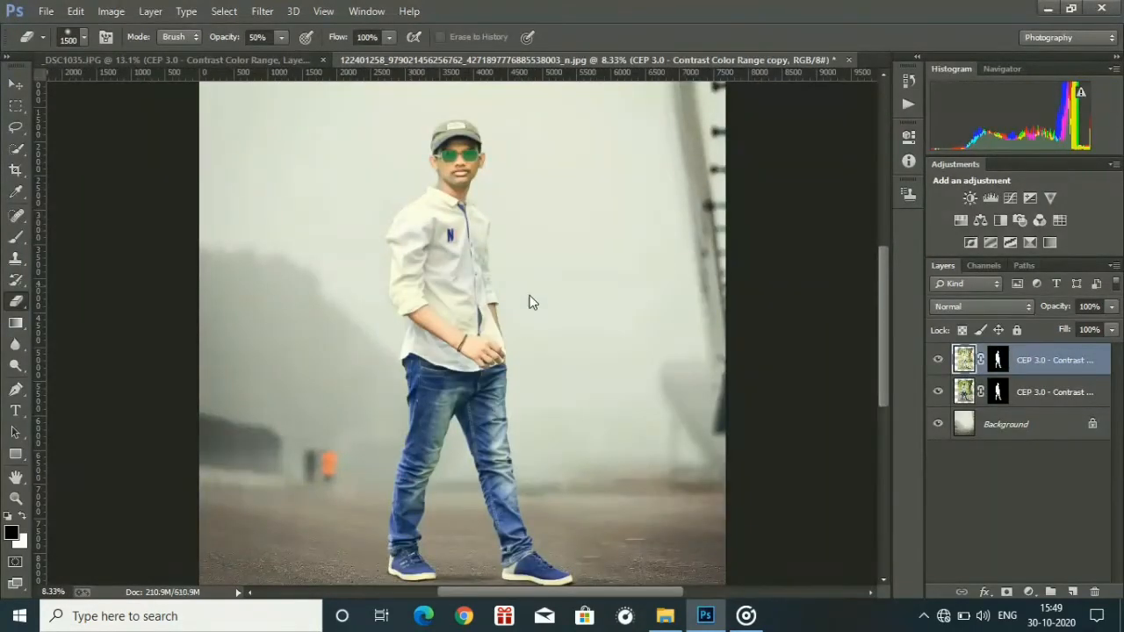
{"action": "left_click", "coordinate": [457, 213]}
Clean up the remaining yellow tint on the shirt's sleeves and edges with a 200 px eraser.
{"action": "key", "text": "ctrl+plus"}
{"action": "key", "text": "ctrl+plus"}
{"action": "key", "text": "ctrl+plus"}
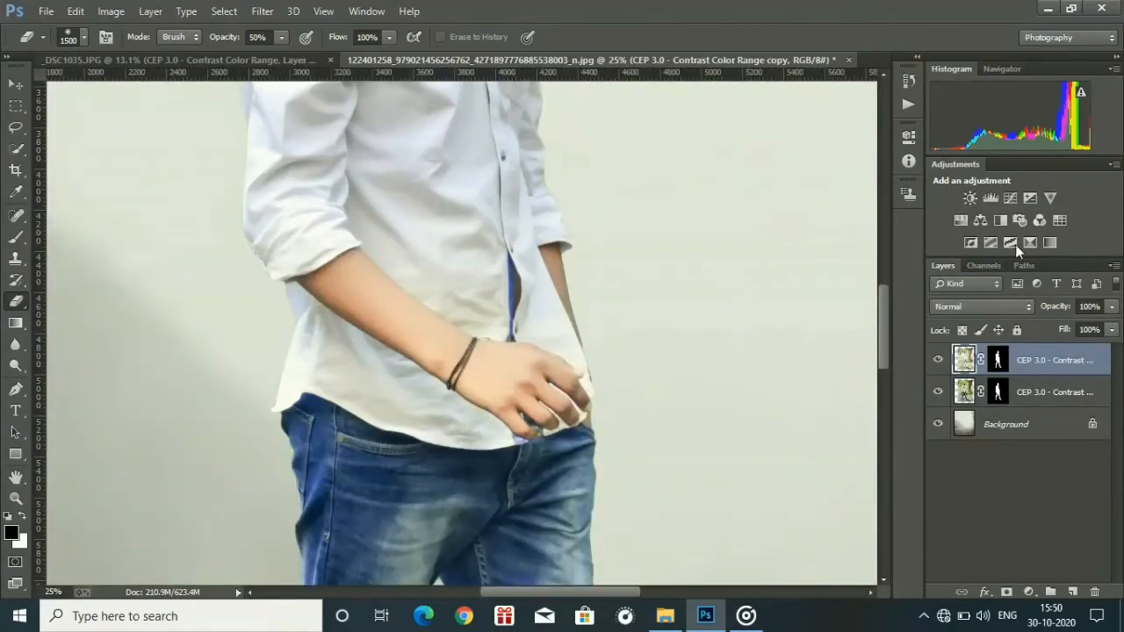
{"action": "scroll", "coordinate": [316, 344], "scroll_direction": "up", "scroll_amount": 4}
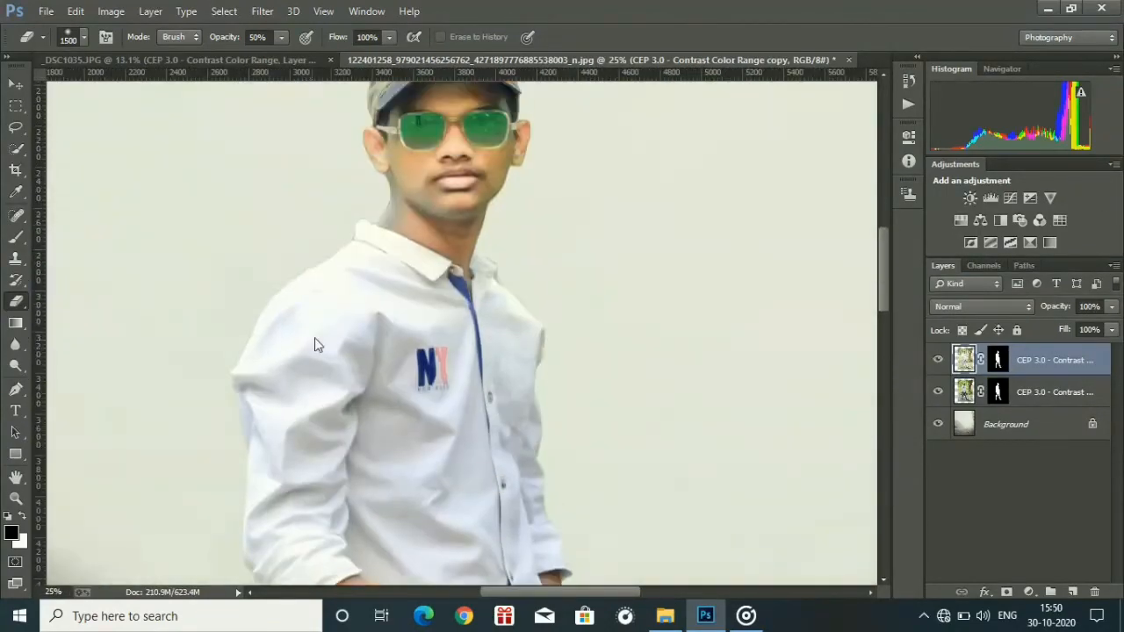
{"action": "right_click", "coordinate": [574, 339]}
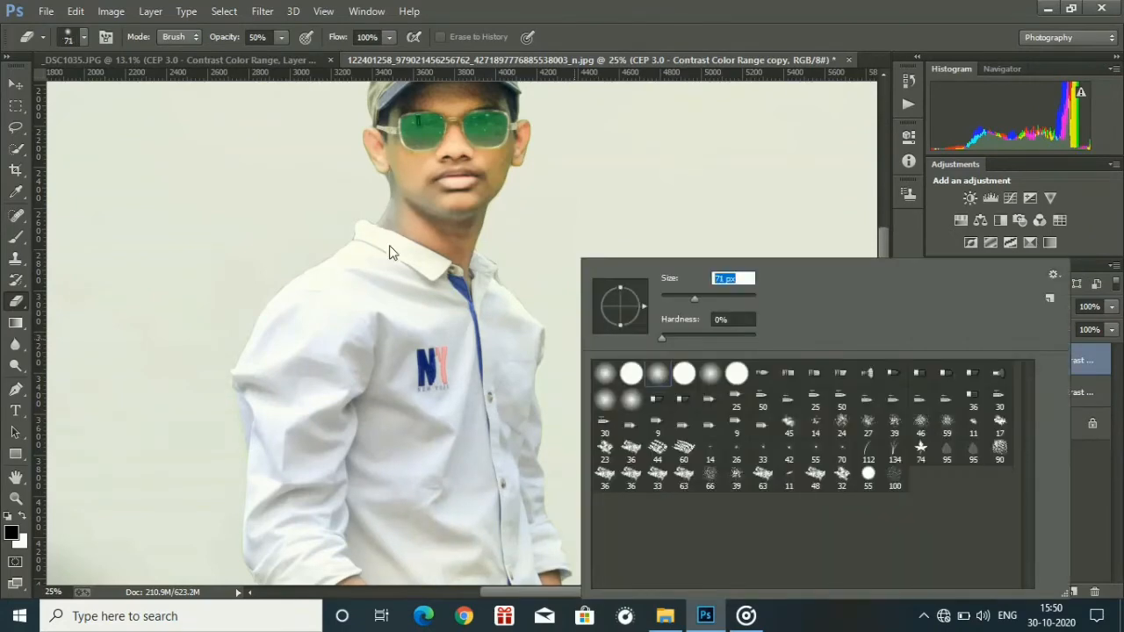
{"action": "type", "text": "200"}
{"action": "key", "text": "Return"}
{"action": "scroll", "coordinate": [399, 233], "scroll_direction": "down", "scroll_amount": 4}
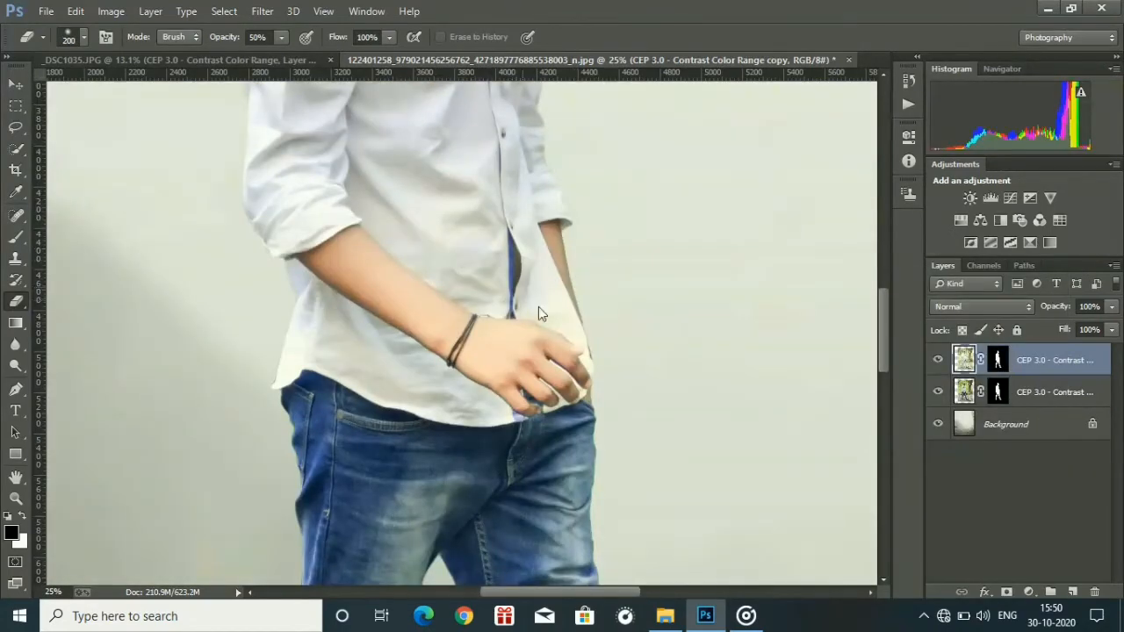
Flatten the image and duplicate the flattened picture as an unlocked layer.
{"action": "key", "text": "ctrl+0"}
{"action": "right_click", "coordinate": [1042, 368]}
{"action": "left_click", "coordinate": [801, 494]}
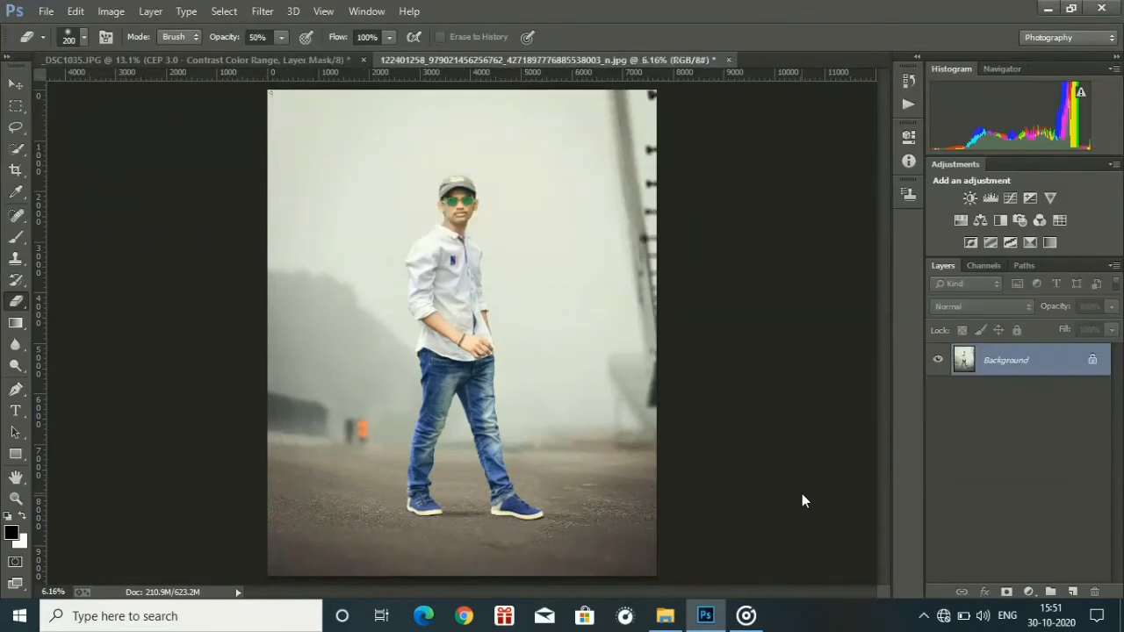
{"action": "left_click", "coordinate": [1092, 366]}
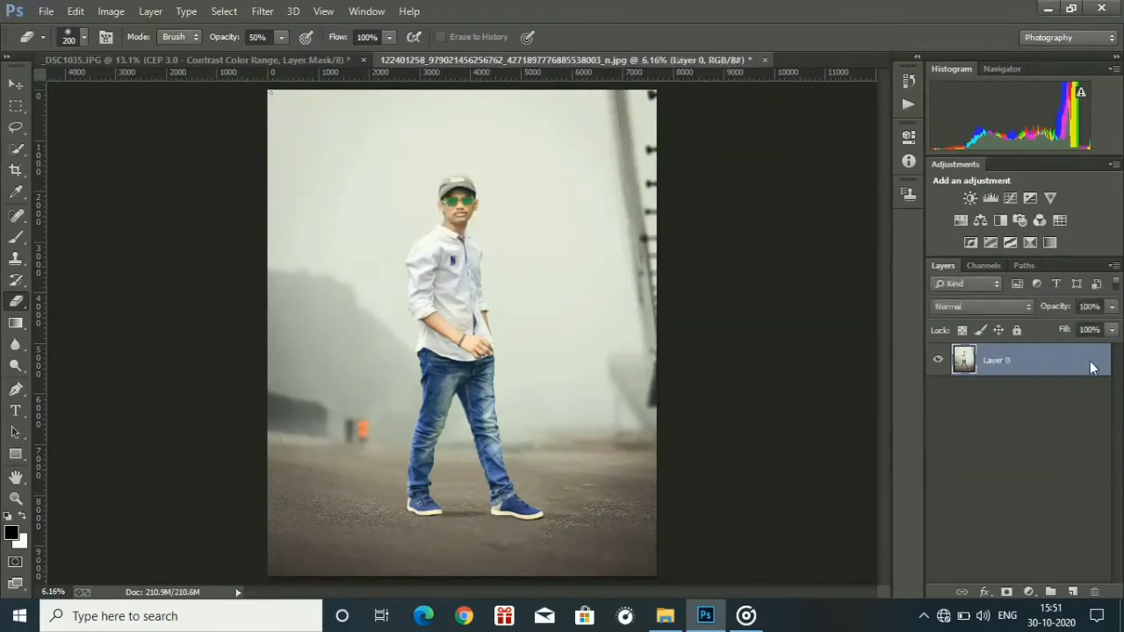
{"action": "left_click_drag", "start_coordinate": [1092, 366], "coordinate": [1073, 590]}
Set up the Mixer Brush with Wet 10%, Load 10% and white as the paint colour.
{"action": "right_click", "coordinate": [20, 235]}
{"action": "left_click", "coordinate": [69, 288]}
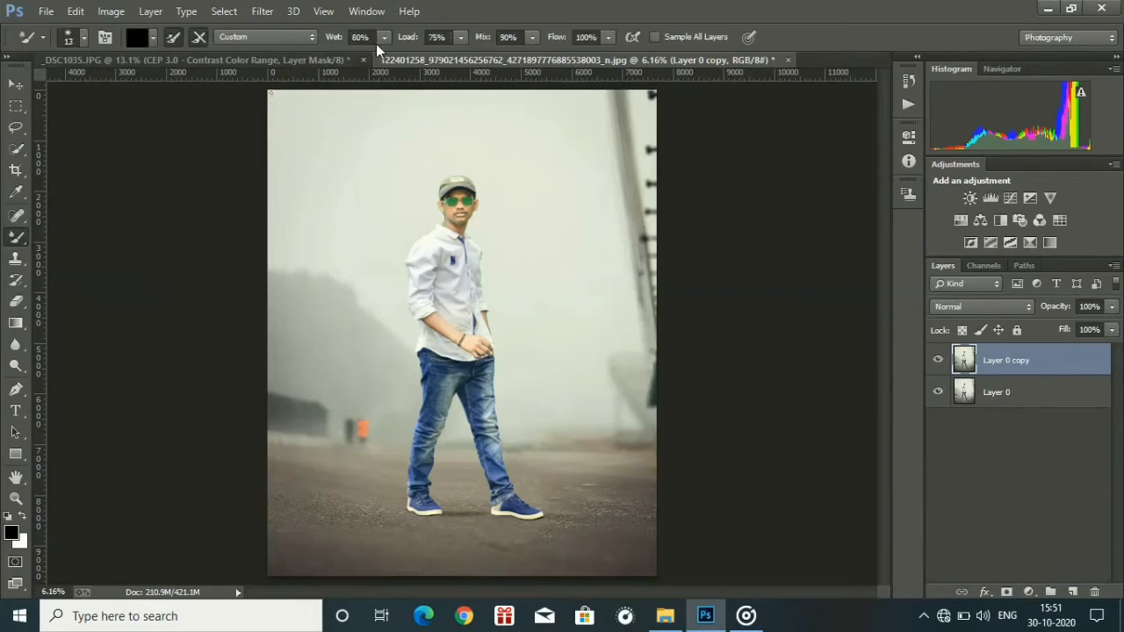
{"action": "key", "text": "Tab"}
{"action": "type", "text": "10"}
{"action": "left_click", "coordinate": [151, 38]}
{"action": "left_click", "coordinate": [121, 41]}
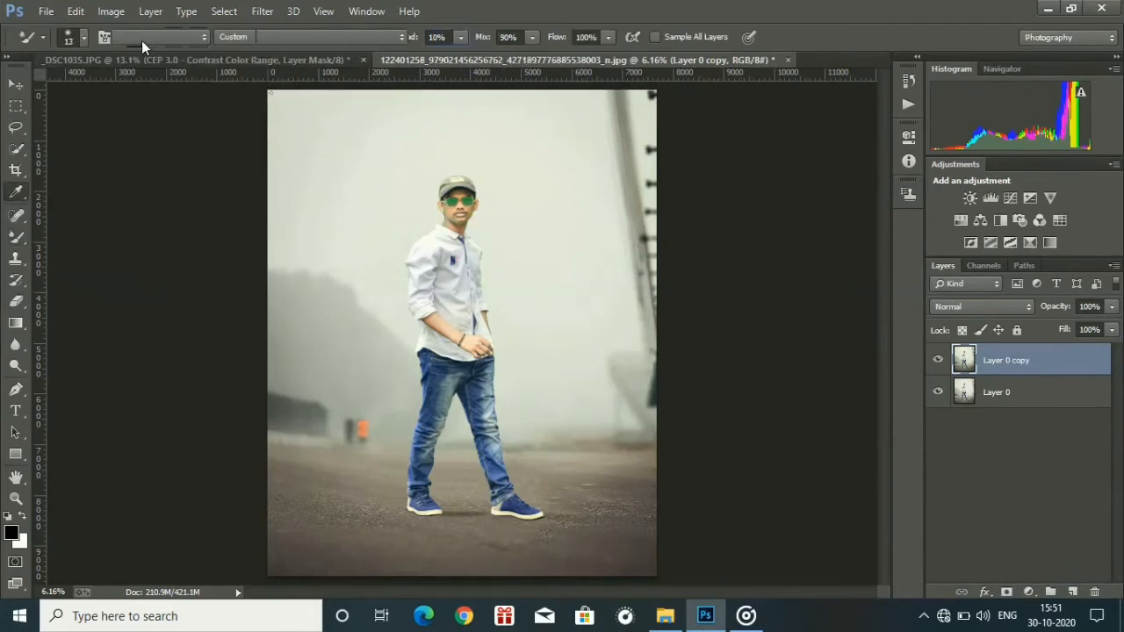
{"action": "left_click", "coordinate": [136, 37]}
{"action": "left_click_drag", "start_coordinate": [352, 145], "coordinate": [284, 143]}
{"action": "left_click", "coordinate": [725, 66]}
Set the Mixer Brush size to 89 px for retouching the man's forehead.
{"action": "key", "text": "ctrl+plus"}
{"action": "key", "text": "ctrl+plus"}
{"action": "key", "text": "ctrl+plus"}
{"action": "key", "text": "ctrl+plus"}
{"action": "key", "text": "ctrl+plus"}
{"action": "key", "text": "ctrl+plus"}
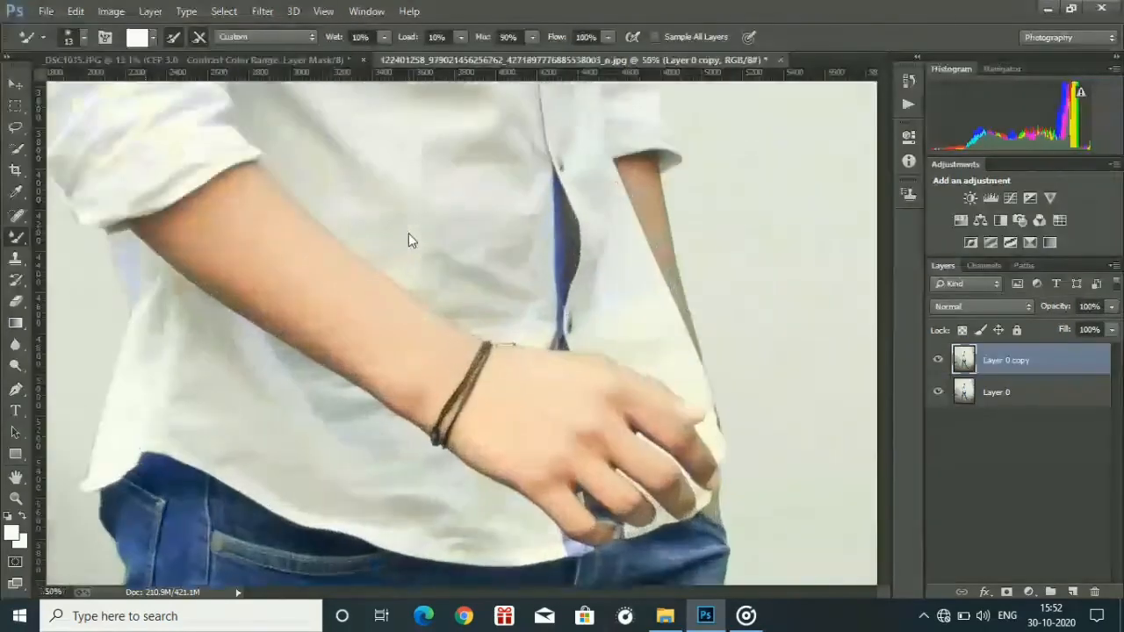
{"action": "left_click_drag", "start_coordinate": [875, 341], "coordinate": [872, 233]}
{"action": "key", "text": "ctrl+plus"}
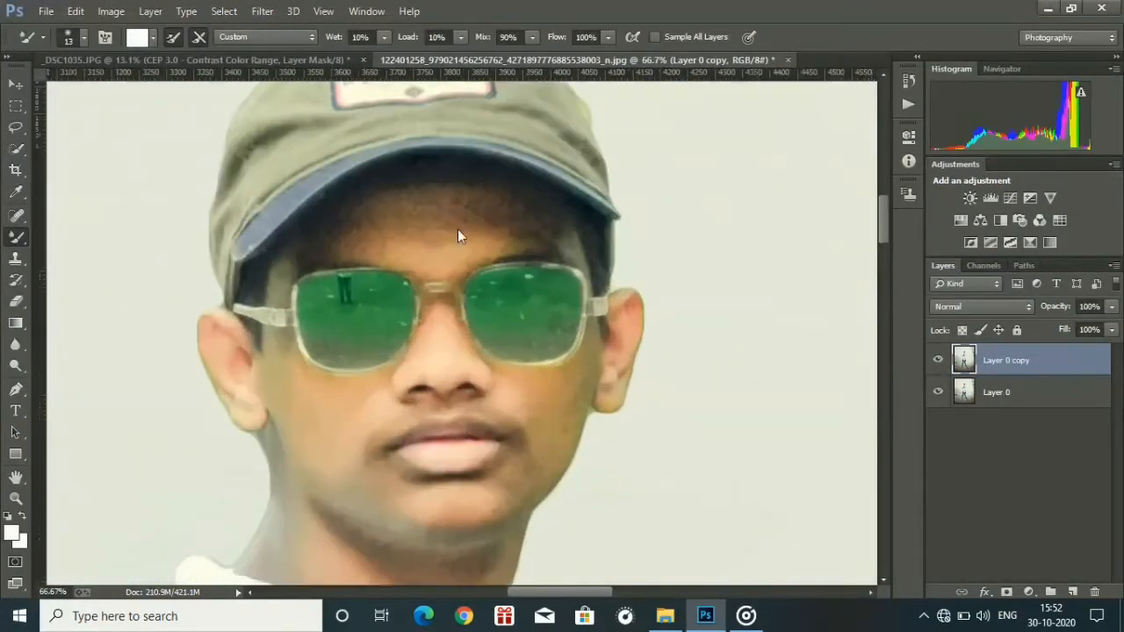
{"action": "right_click", "coordinate": [462, 229]}
{"action": "left_click", "coordinate": [586, 268]}
Try blending the forehead skin at full flow and undo the stroke.
{"action": "mouse_move", "coordinate": [389, 227]}
{"action": "left_mouse_down"}
{"action": "mouse_move", "coordinate": [455, 203]}
{"action": "mouse_move", "coordinate": [362, 234]}
{"action": "mouse_move", "coordinate": [387, 217]}
{"action": "mouse_move", "coordinate": [497, 216]}
{"action": "left_mouse_up"}
{"action": "key", "text": "ctrl+z"}
{"action": "key", "text": "ctrl+z"}
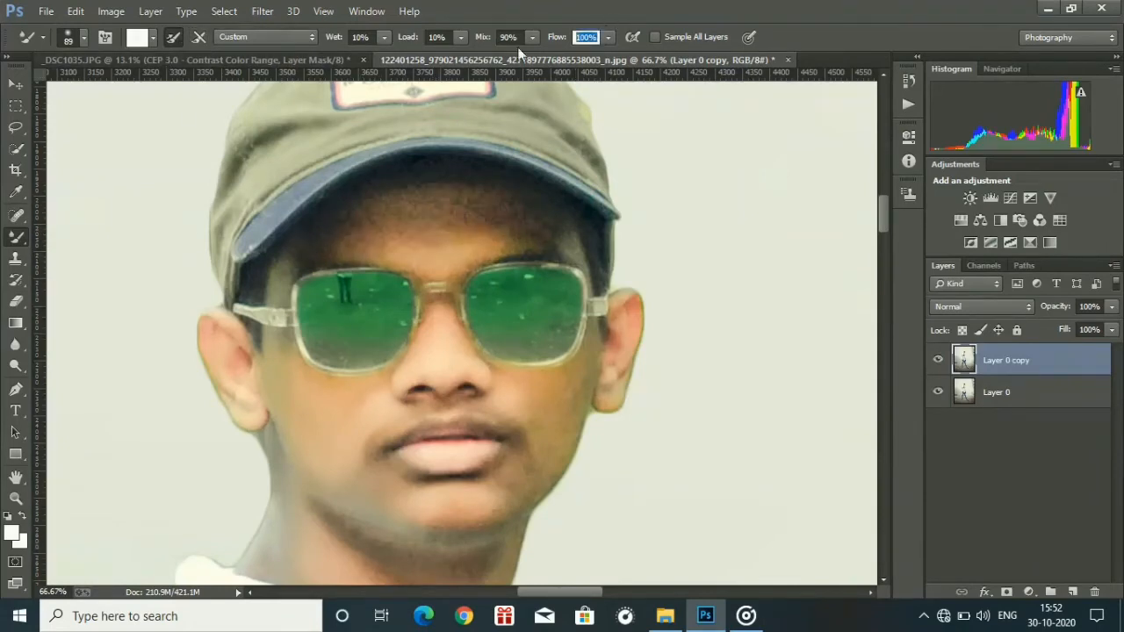
Smooth the forehead with the Mixer Brush at 50% flow, refining the area beside the glasses at 26 px.
{"action": "type", "text": "50"}
{"action": "key", "text": "Return"}
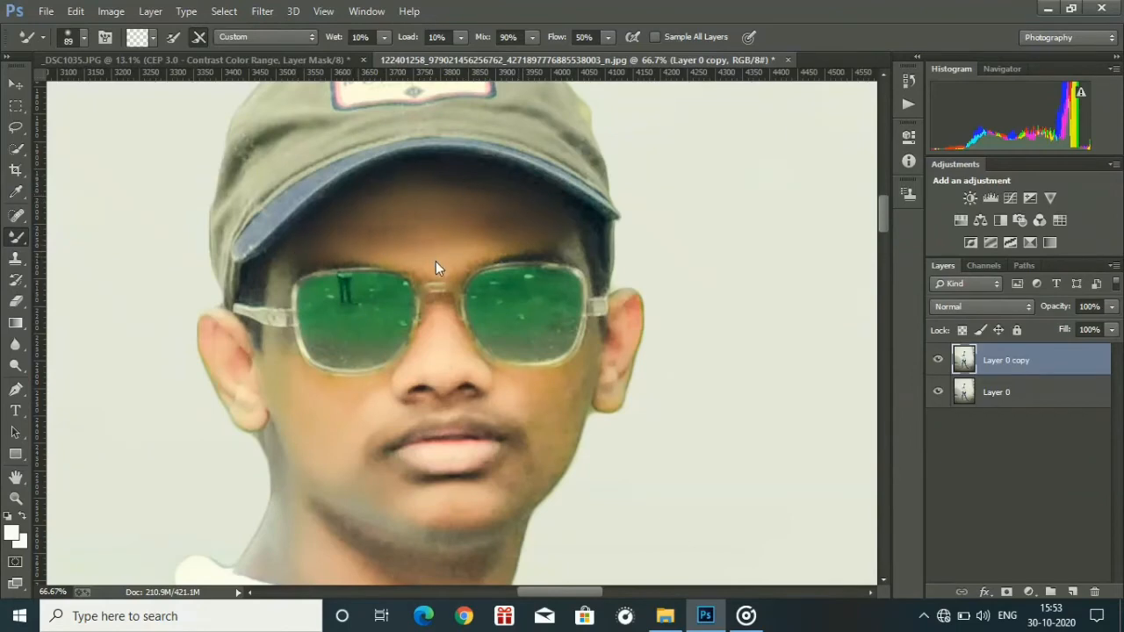
{"action": "right_click", "coordinate": [399, 207]}
{"action": "left_click", "coordinate": [497, 240]}
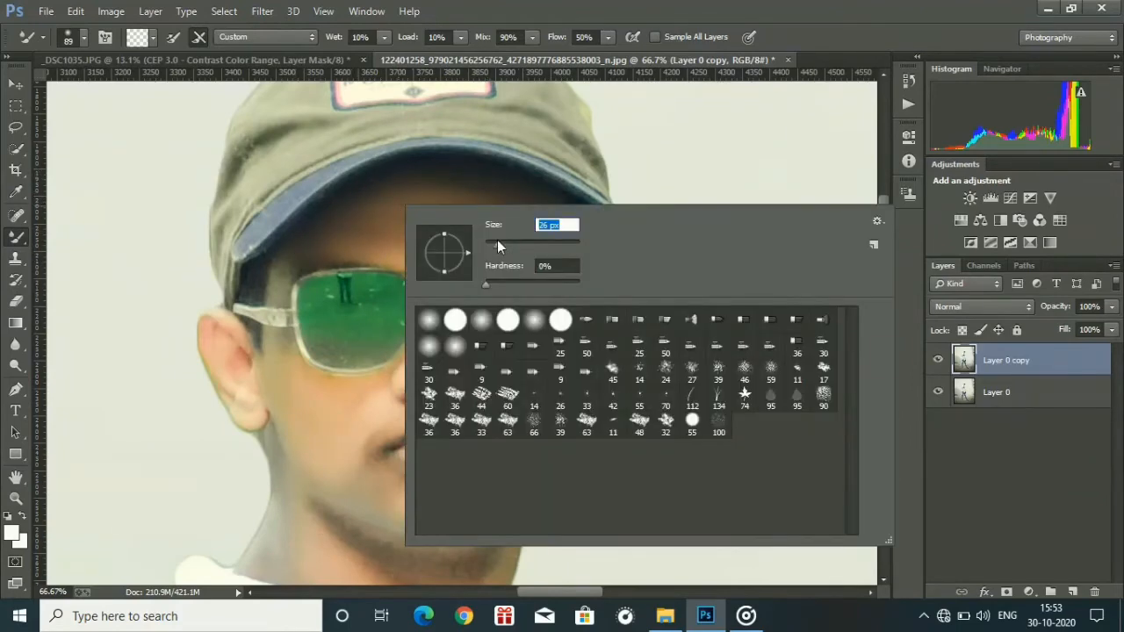
{"action": "left_click", "coordinate": [285, 265]}
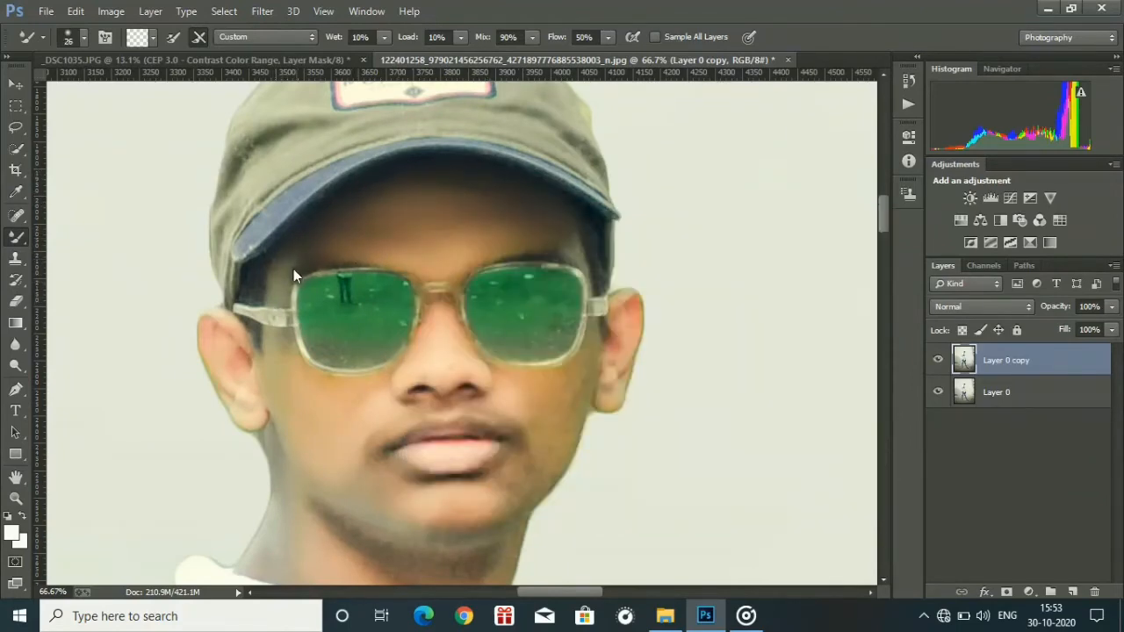
Smooth the skin of the cheeks below the glasses with a 69 px Mixer Brush.
{"action": "right_click", "coordinate": [335, 421]}
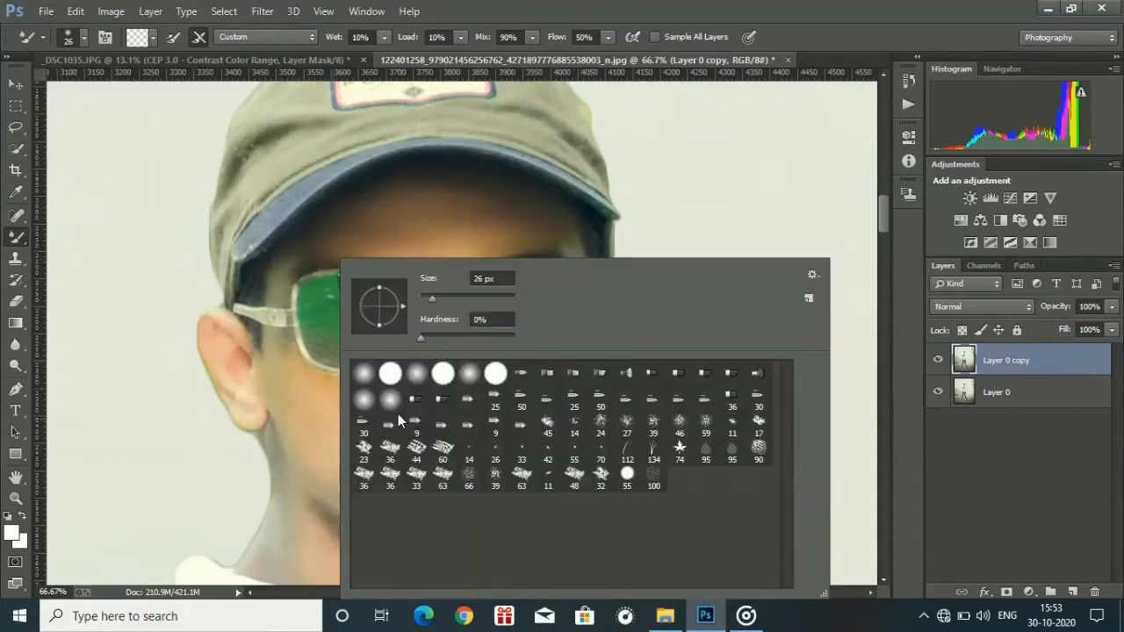
{"action": "left_click", "coordinate": [452, 297]}
{"action": "left_click", "coordinate": [296, 395]}
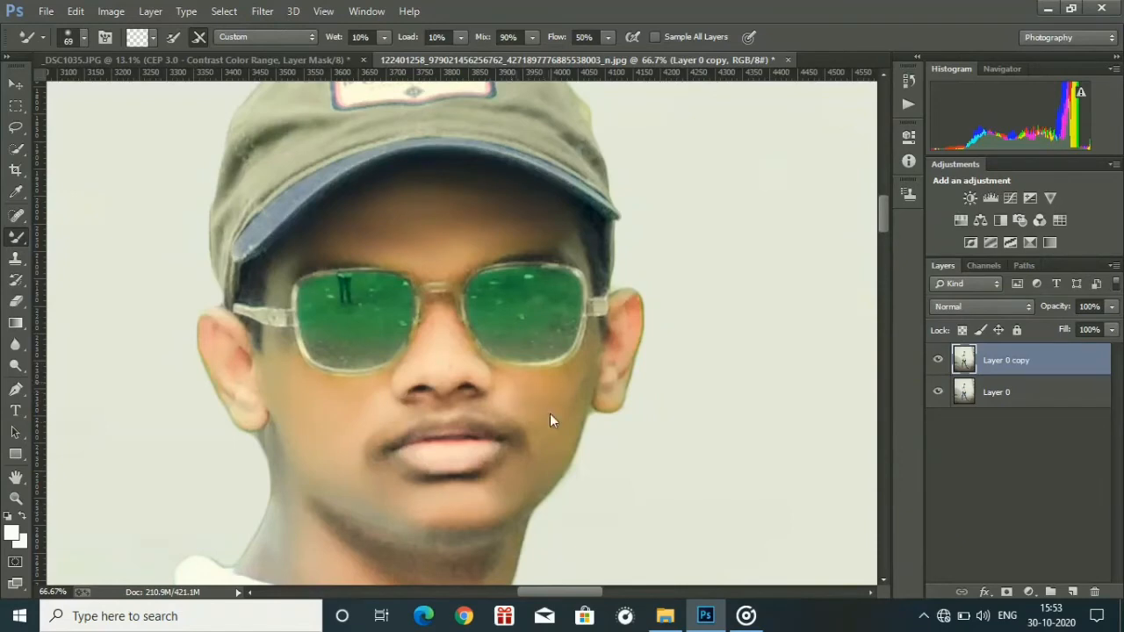
Smooth the skin around the nose and other small areas of the face with a 33 px Mixer Brush.
{"action": "key", "text": "ctrl+plus"}
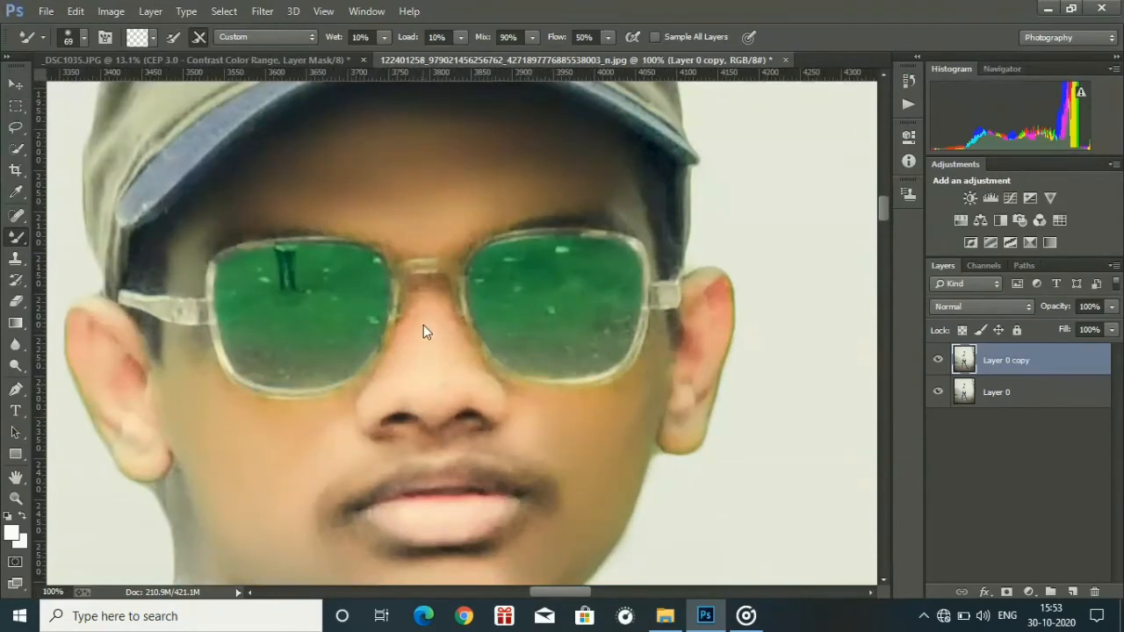
{"action": "right_click", "coordinate": [416, 372]}
{"action": "left_click", "coordinate": [518, 298]}
{"action": "left_click", "coordinate": [359, 438]}
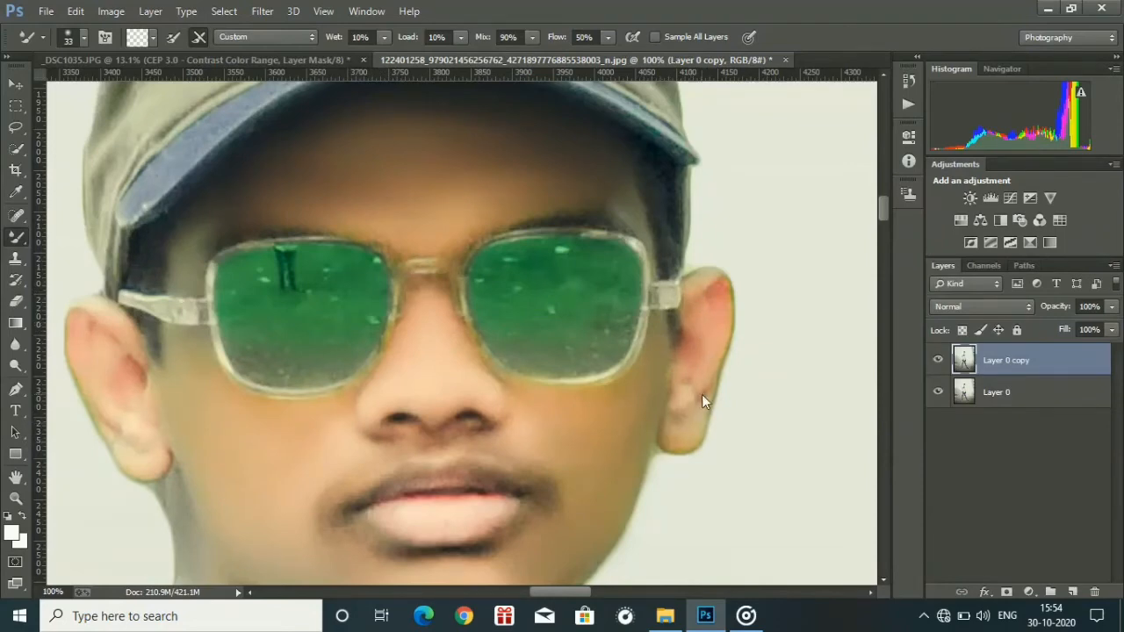
Smooth the skin of the chin and neck above the collar with a 75 px Mixer Brush.
{"action": "left_click_drag", "start_coordinate": [883, 208], "coordinate": [882, 234]}
{"action": "right_click", "coordinate": [211, 220]}
{"action": "left_click", "coordinate": [334, 261]}
{"action": "left_click", "coordinate": [225, 174]}
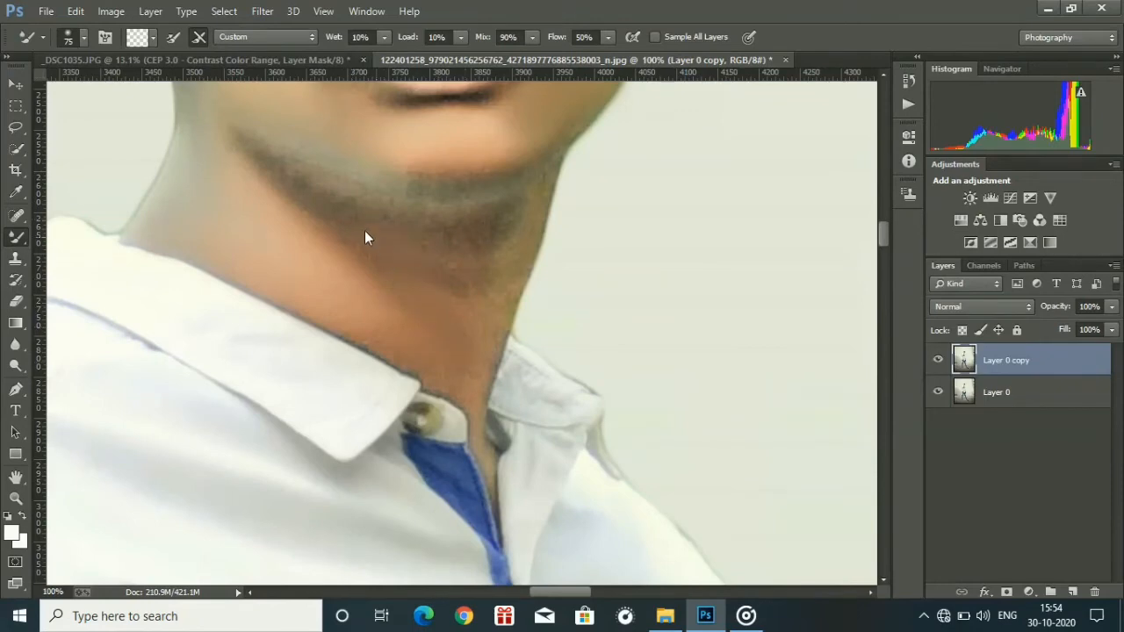
{"action": "key", "text": "ctrl+0"}
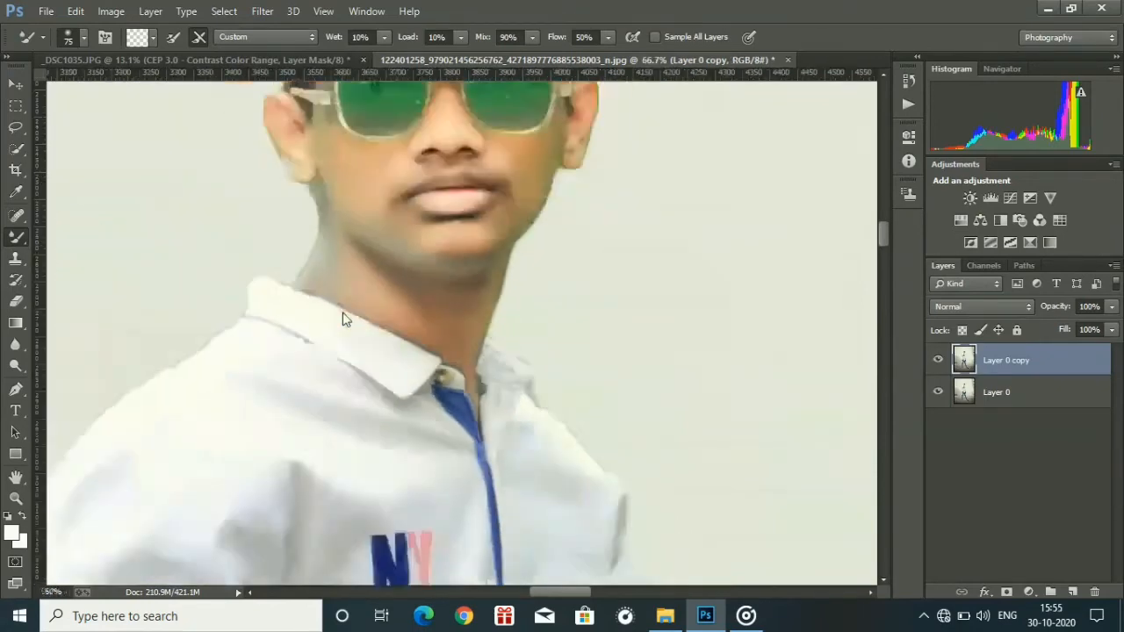
{"action": "key", "text": "ctrl+1"}
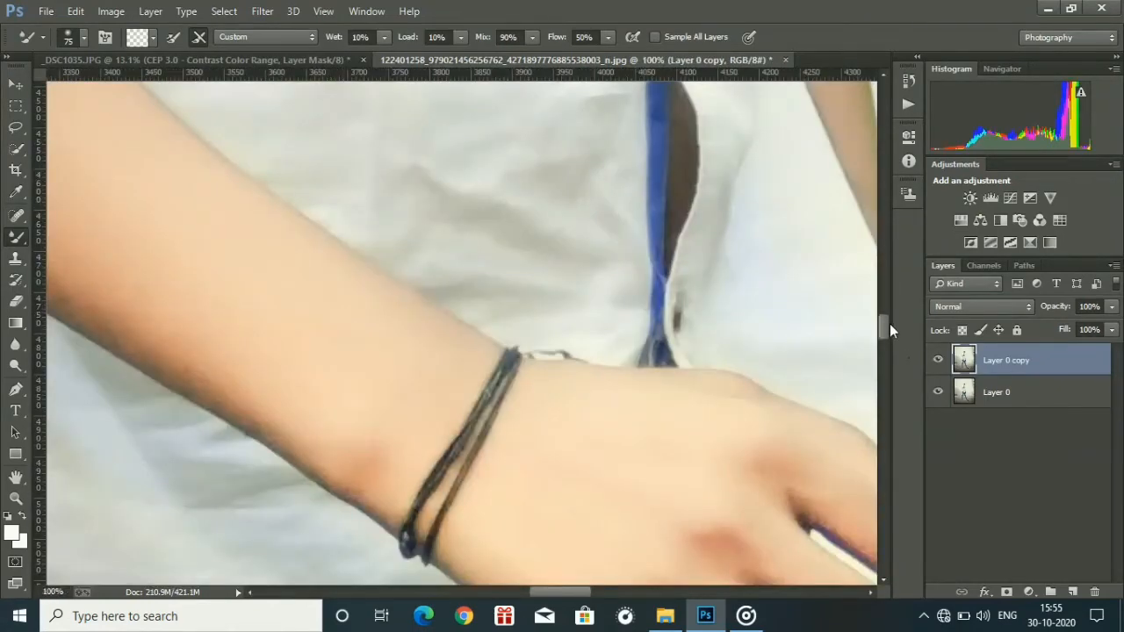
{"action": "left_click_drag", "start_coordinate": [883, 324], "coordinate": [883, 211]}
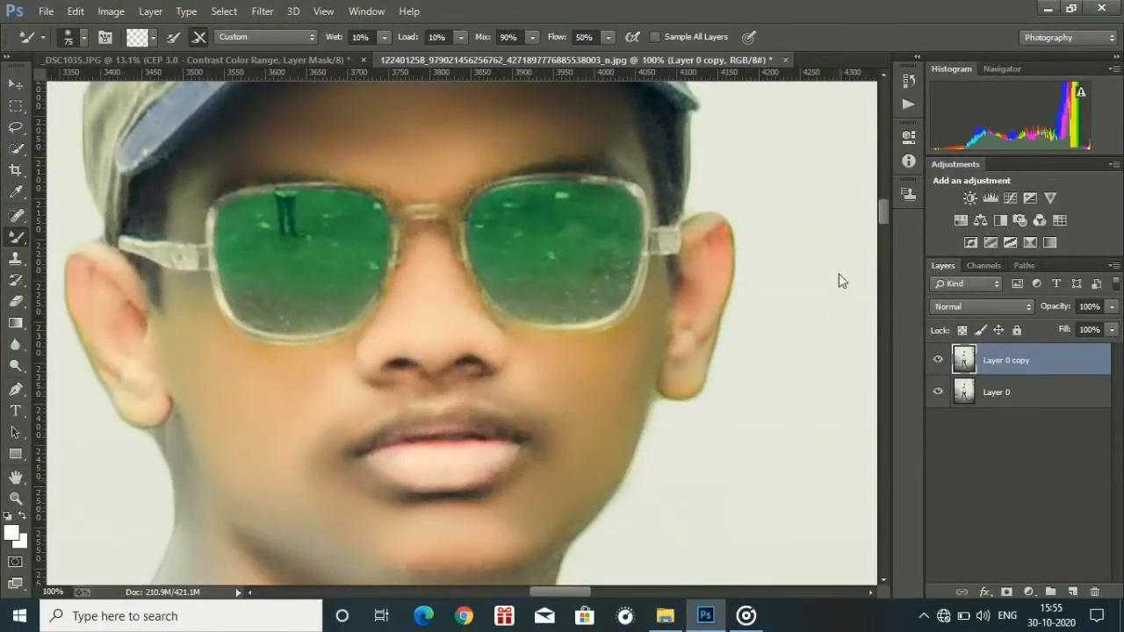
{"action": "left_click_drag", "start_coordinate": [884, 211], "coordinate": [883, 230]}
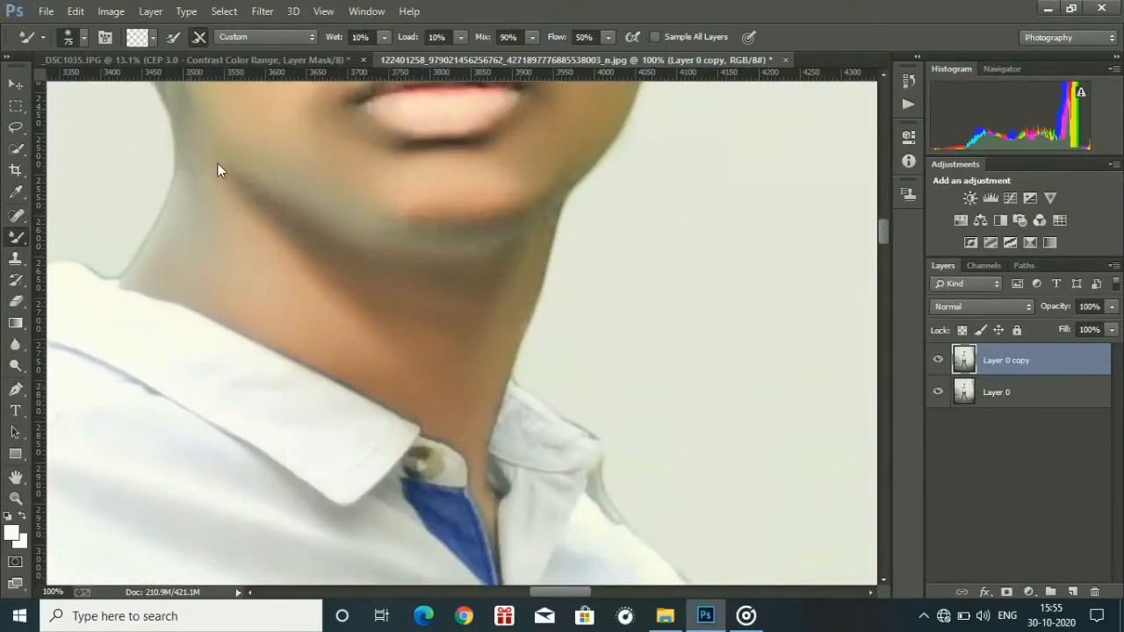
Compare the face before and after the skin smoothing by toggling the visibility of the Layer 0 copy layer.
{"action": "key", "text": "ctrl+0"}
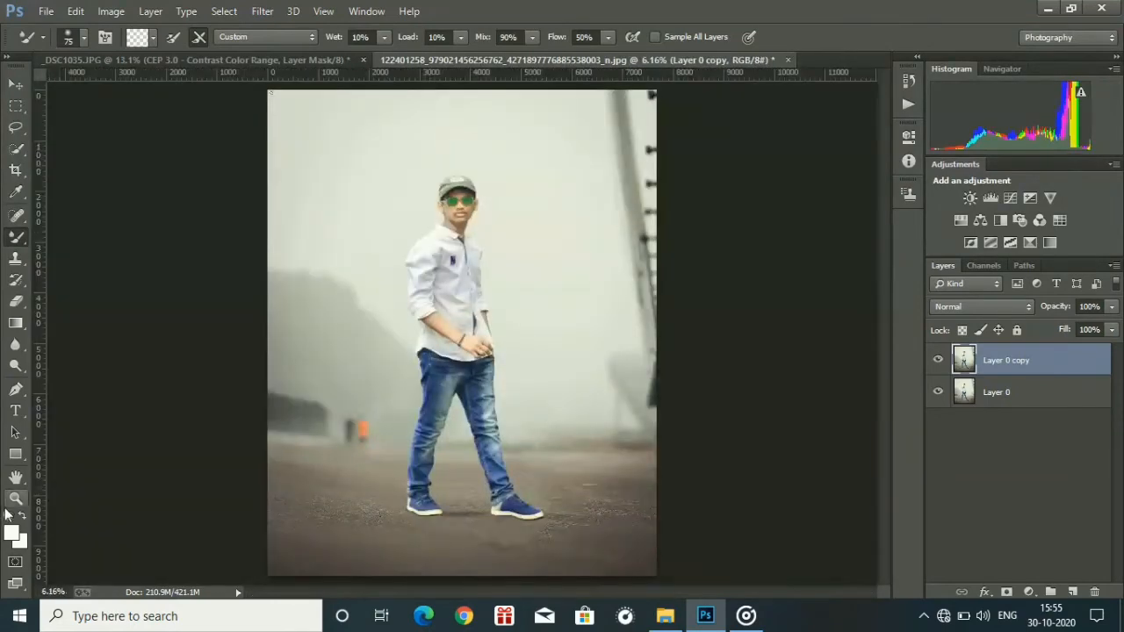
{"action": "left_click", "coordinate": [16, 499]}
{"action": "left_click_drag", "start_coordinate": [434, 348], "coordinate": [476, 391]}
{"action": "left_click_drag", "start_coordinate": [492, 250], "coordinate": [661, 244]}
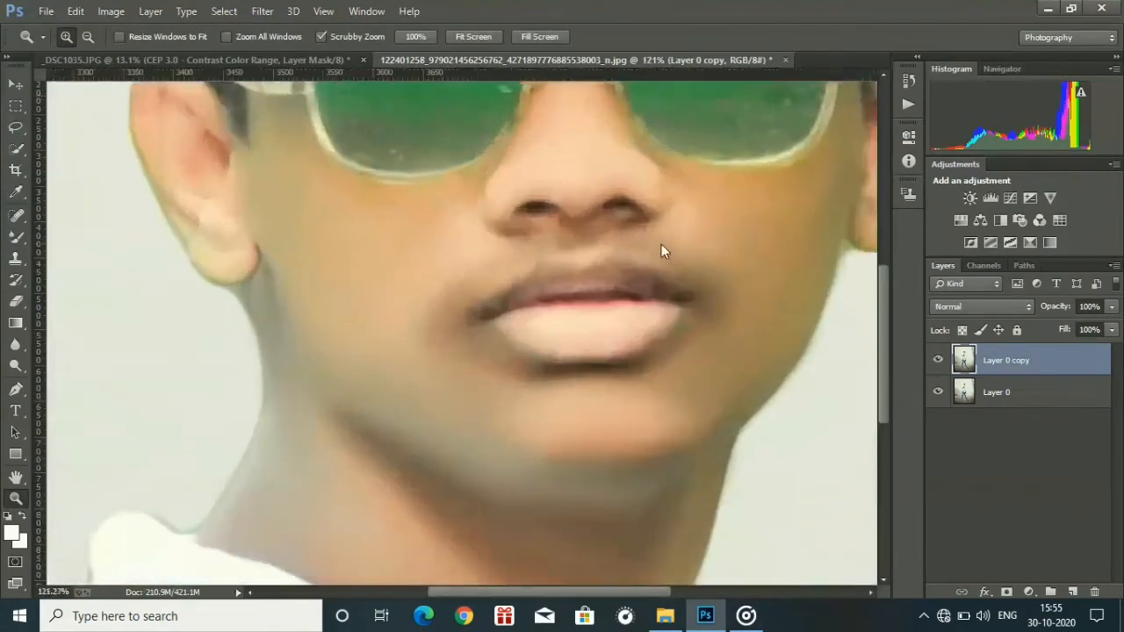
{"action": "key", "text": "ctrl+minus"}
{"action": "key", "text": "ctrl+minus"}
{"action": "key", "text": "ctrl+minus"}
{"action": "left_click", "coordinate": [943, 361]}
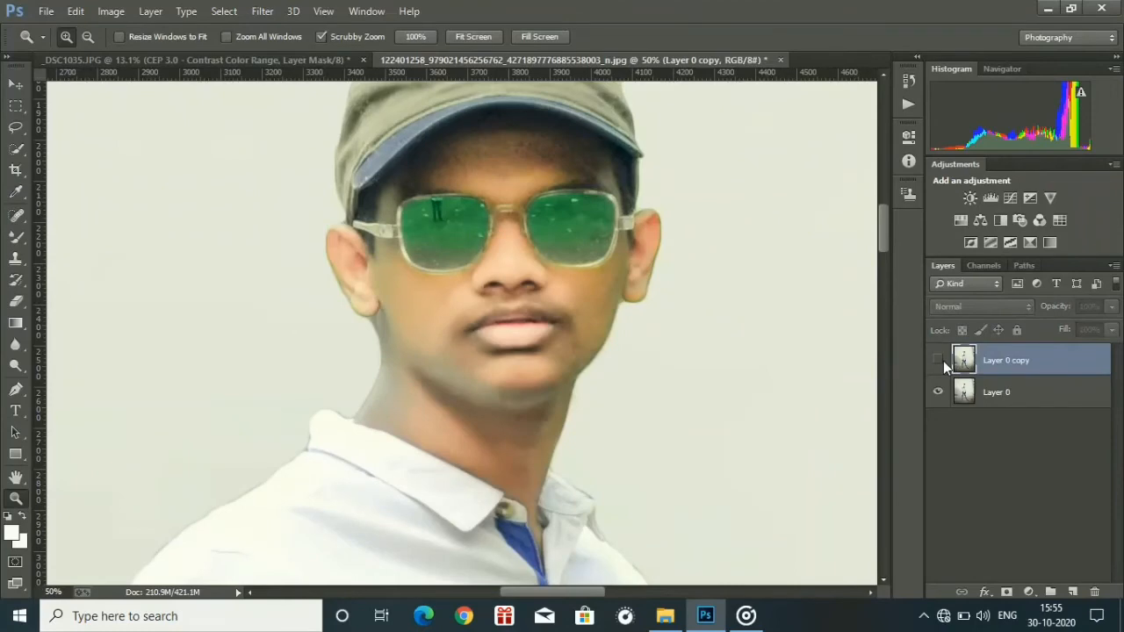
{"action": "left_click", "coordinate": [943, 361]}
{"action": "left_click", "coordinate": [942, 360]}
{"action": "left_click", "coordinate": [943, 361]}
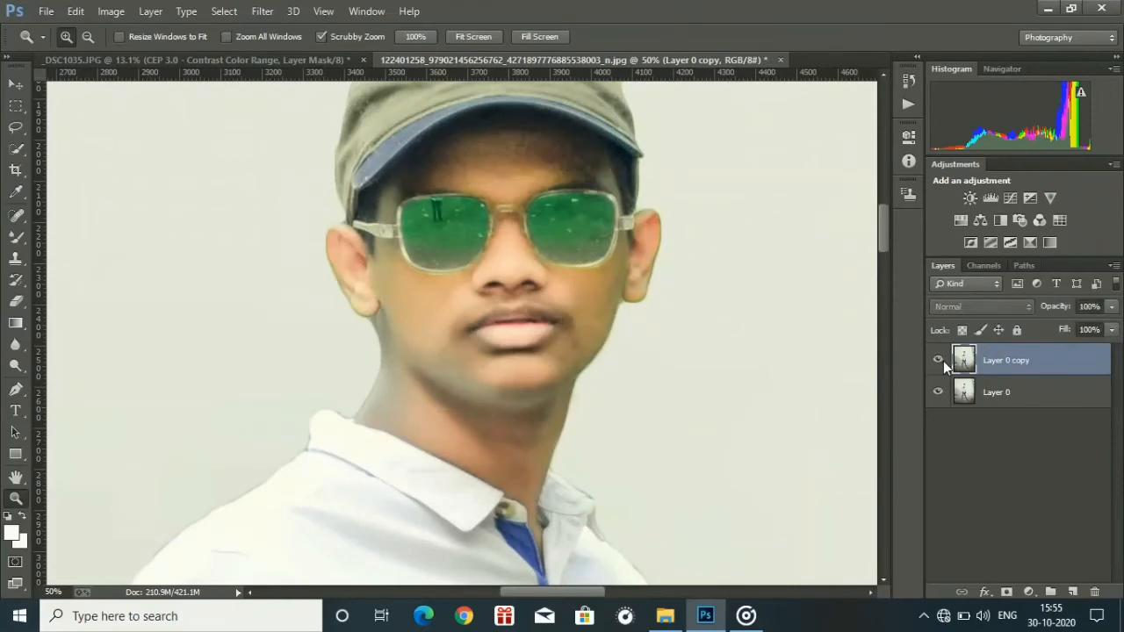
{"action": "left_click", "coordinate": [943, 361]}
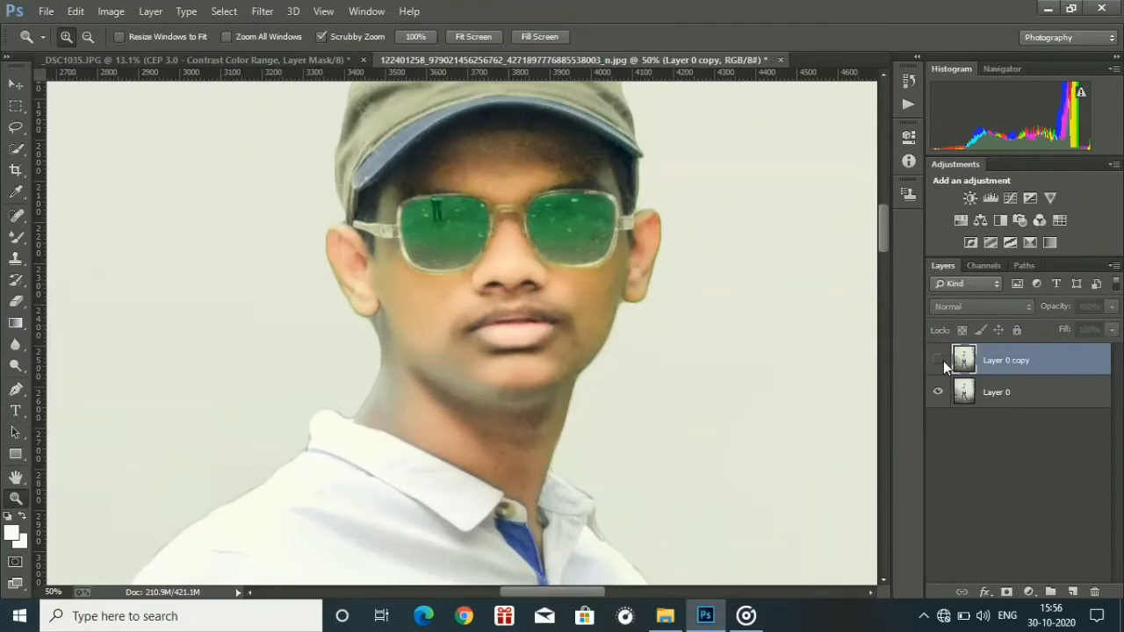
{"action": "left_click", "coordinate": [943, 361]}
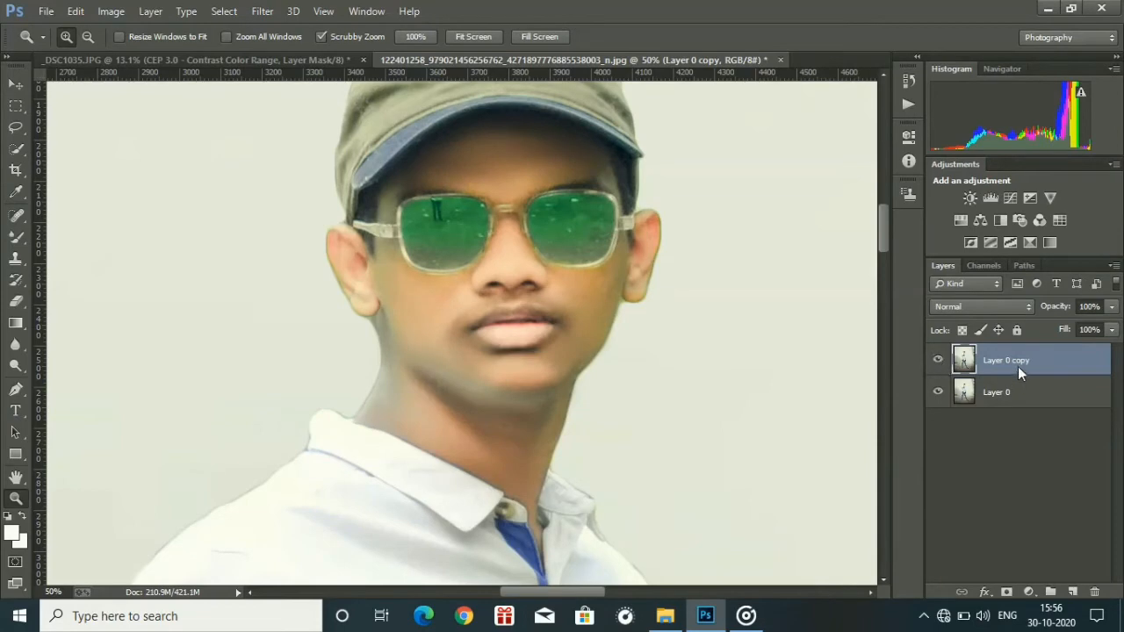
Merge the visible layers into one and duplicate the merged layer.
{"action": "right_click", "coordinate": [984, 464]}
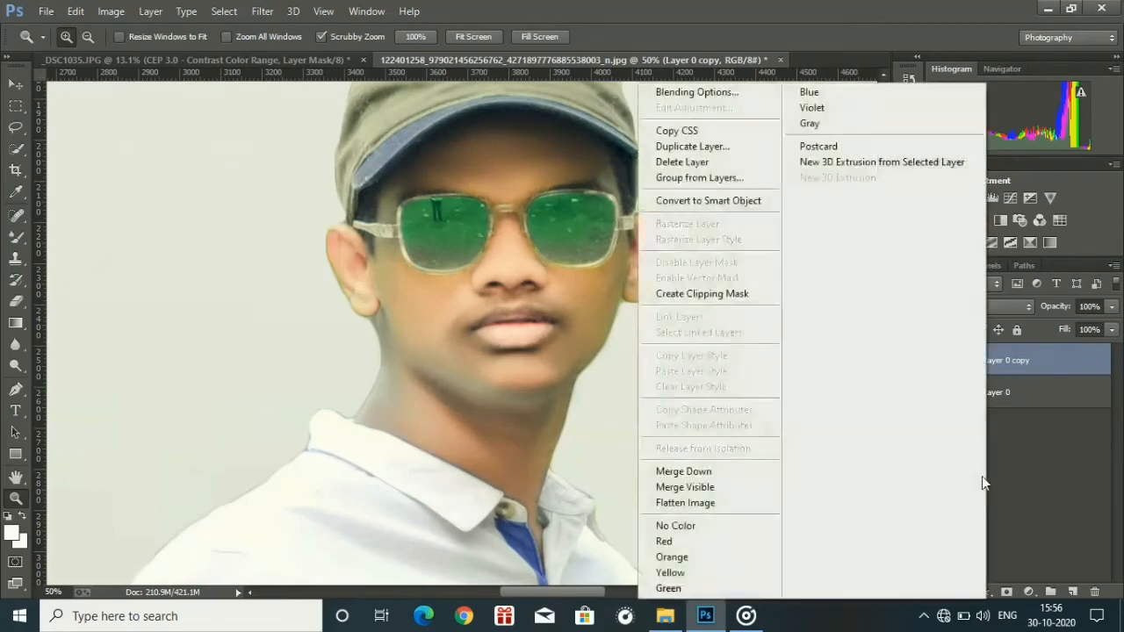
{"action": "left_click", "coordinate": [707, 487]}
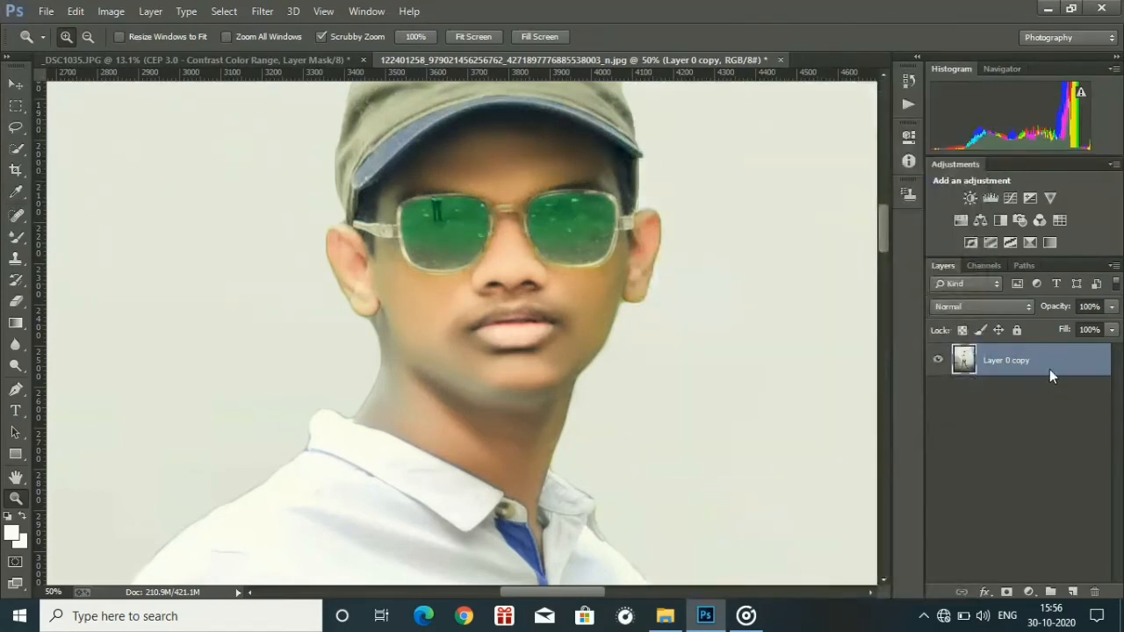
{"action": "left_click_drag", "start_coordinate": [1051, 368], "coordinate": [1072, 591]}
Smooth away the reflections and specks on both green sunglass lenses with a 75 px Mixer Brush.
{"action": "key", "text": "ctrl+plus"}
{"action": "key", "text": "ctrl+plus"}
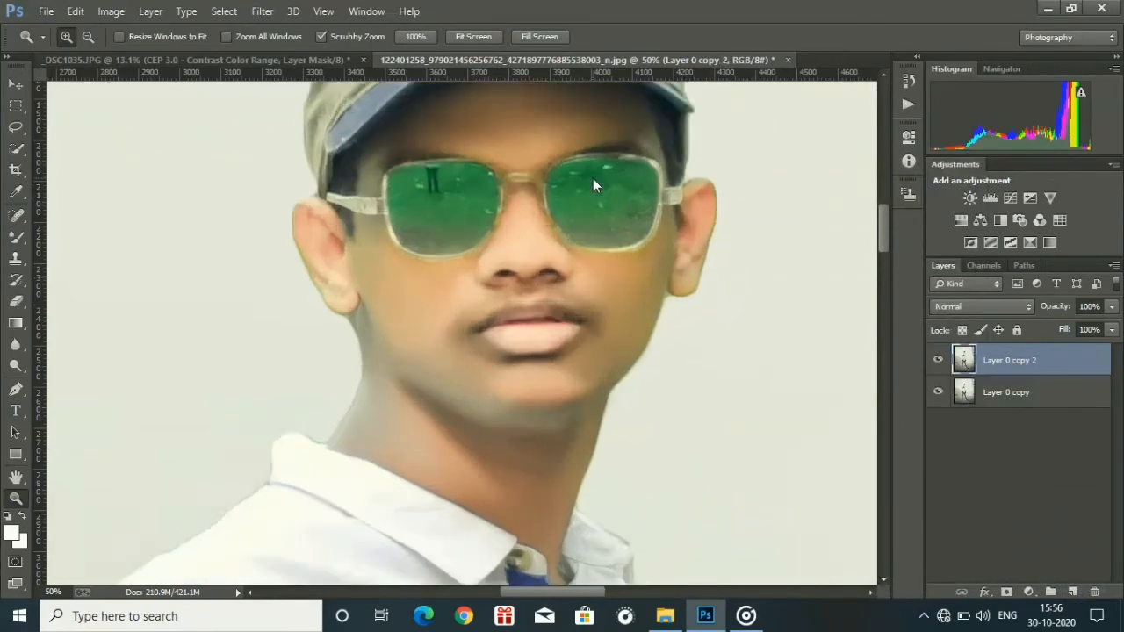
{"action": "key", "text": "ctrl+minus"}
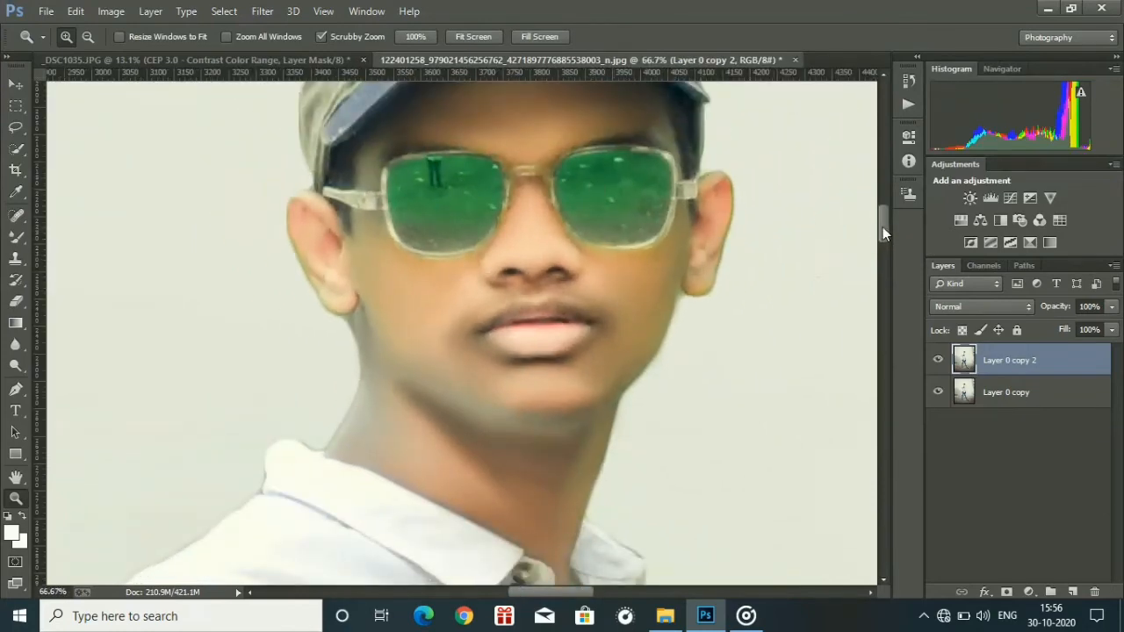
{"action": "scroll", "coordinate": [883, 227], "scroll_direction": "up", "scroll_amount": 3}
{"action": "key", "text": "ctrl+plus"}
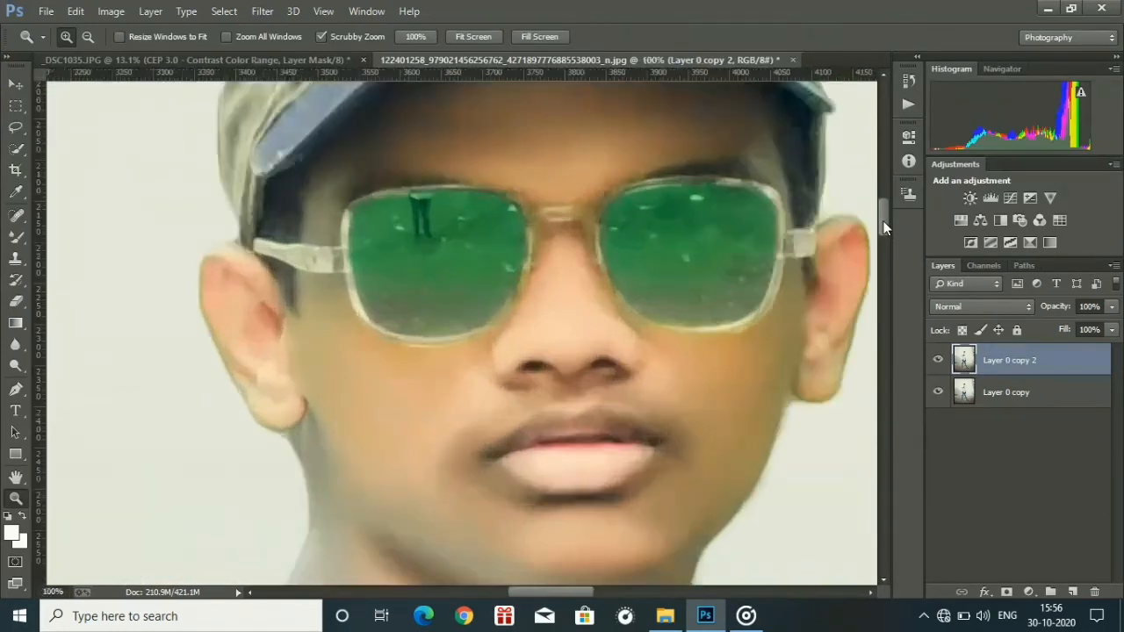
{"action": "left_click", "coordinate": [16, 237]}
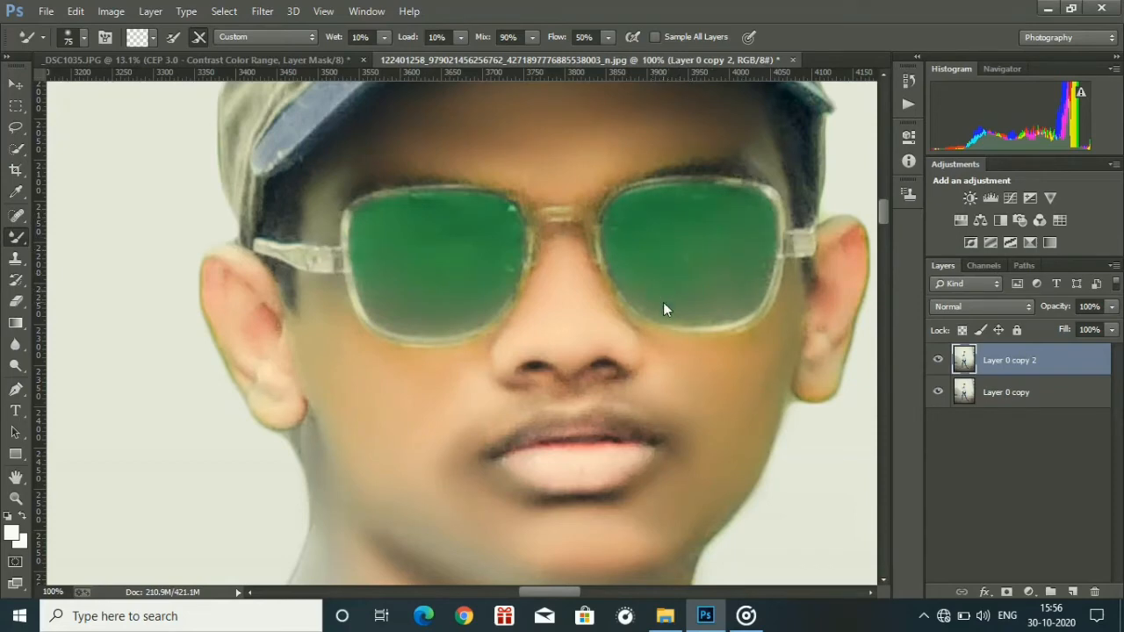
{"action": "key", "text": "ctrl+0"}
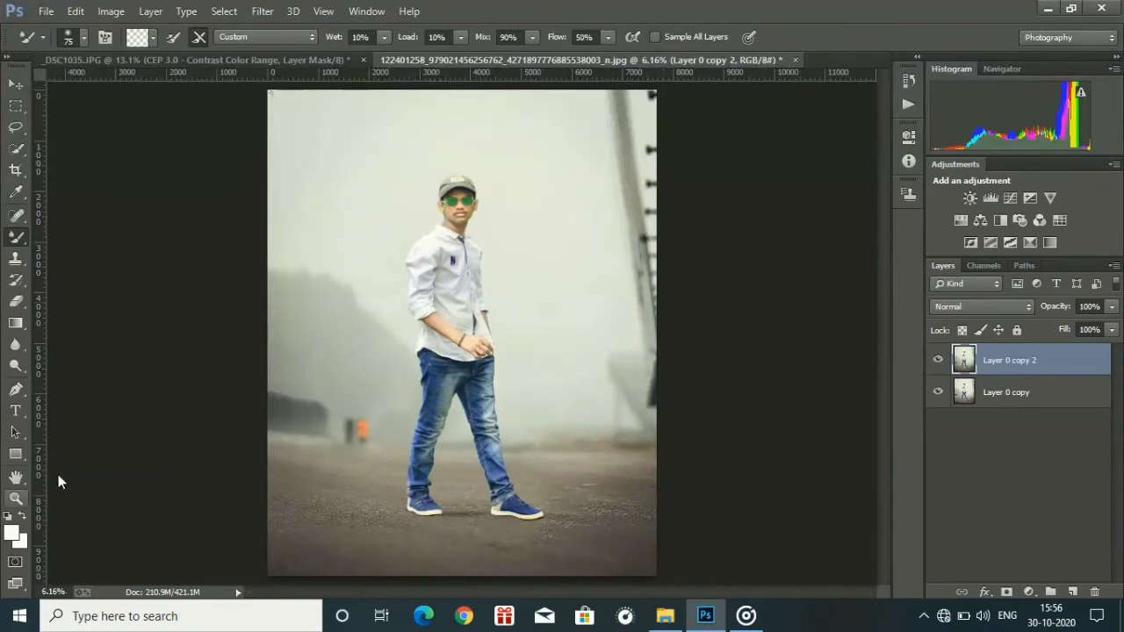
Retouch the mark in the upper-left corner of the photo with a 100 px Content-Aware Spot Healing Brush.
{"action": "left_click", "coordinate": [16, 497]}
{"action": "left_click_drag", "start_coordinate": [462, 253], "coordinate": [418, 262]}
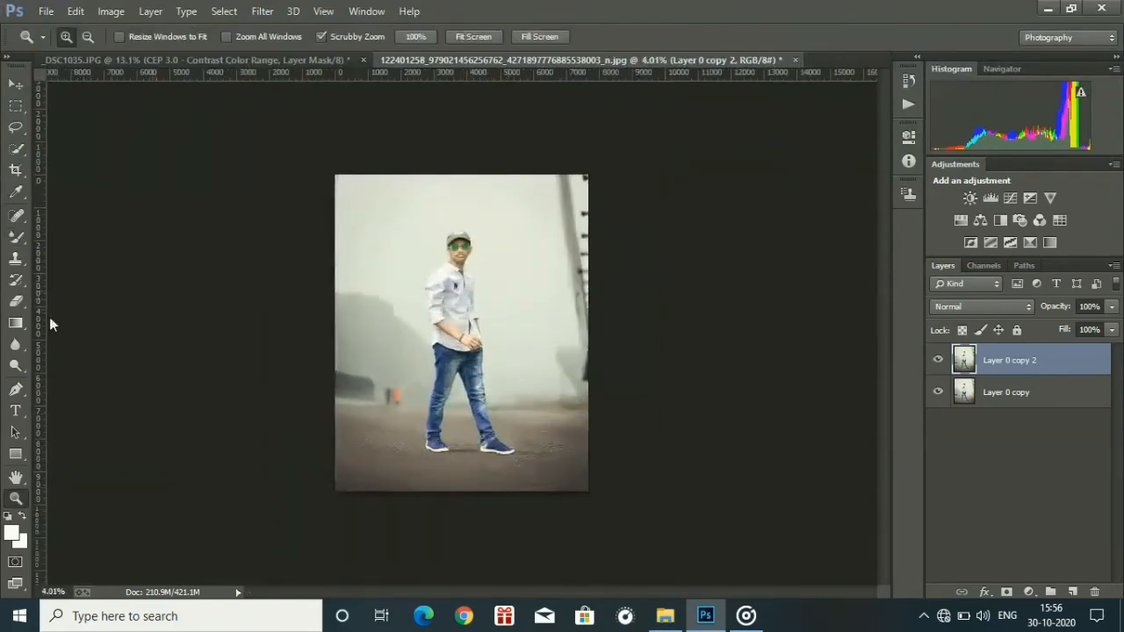
{"action": "left_click", "coordinate": [16, 214]}
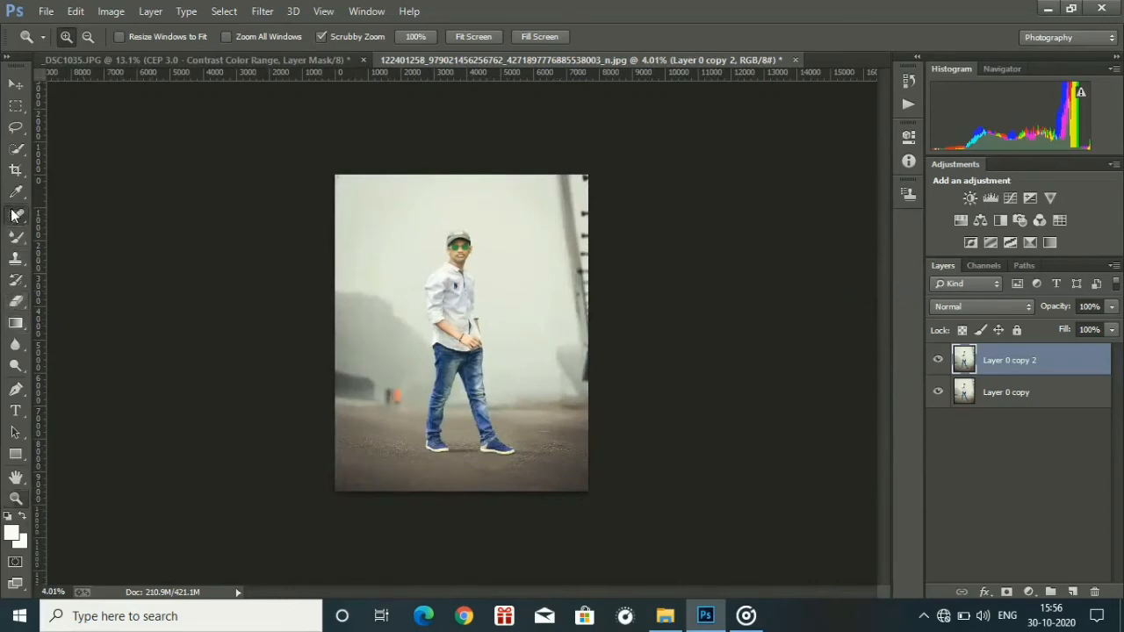
{"action": "right_click", "coordinate": [342, 192]}
{"action": "left_click", "coordinate": [410, 230]}
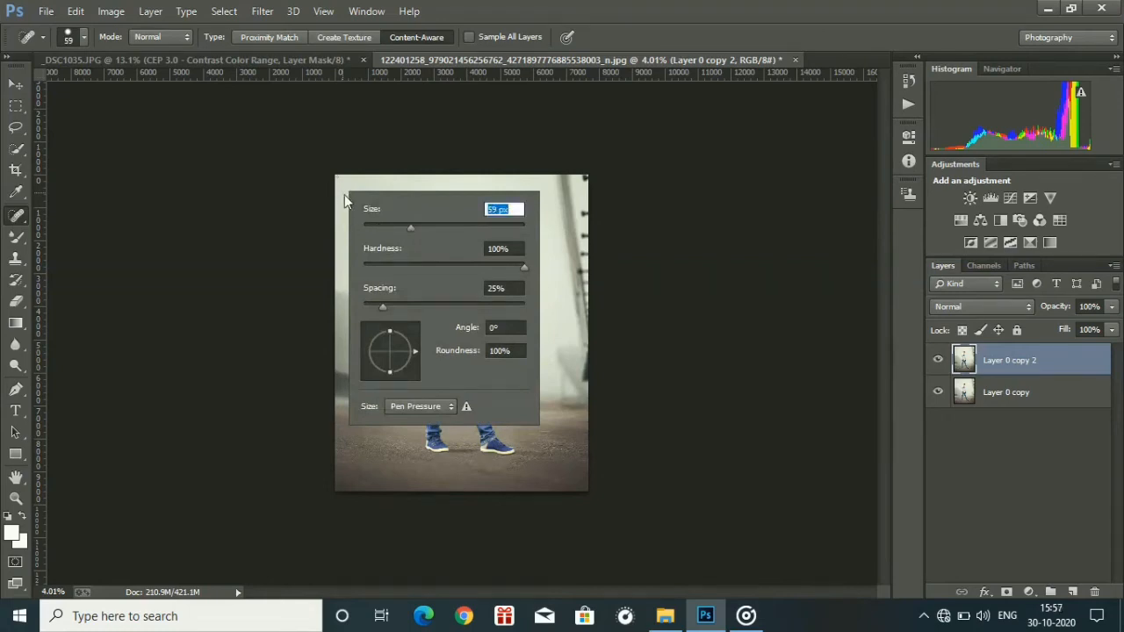
{"action": "type", "text": "100"}
{"action": "key", "text": "Return"}
{"action": "key", "text": "ctrl+1"}
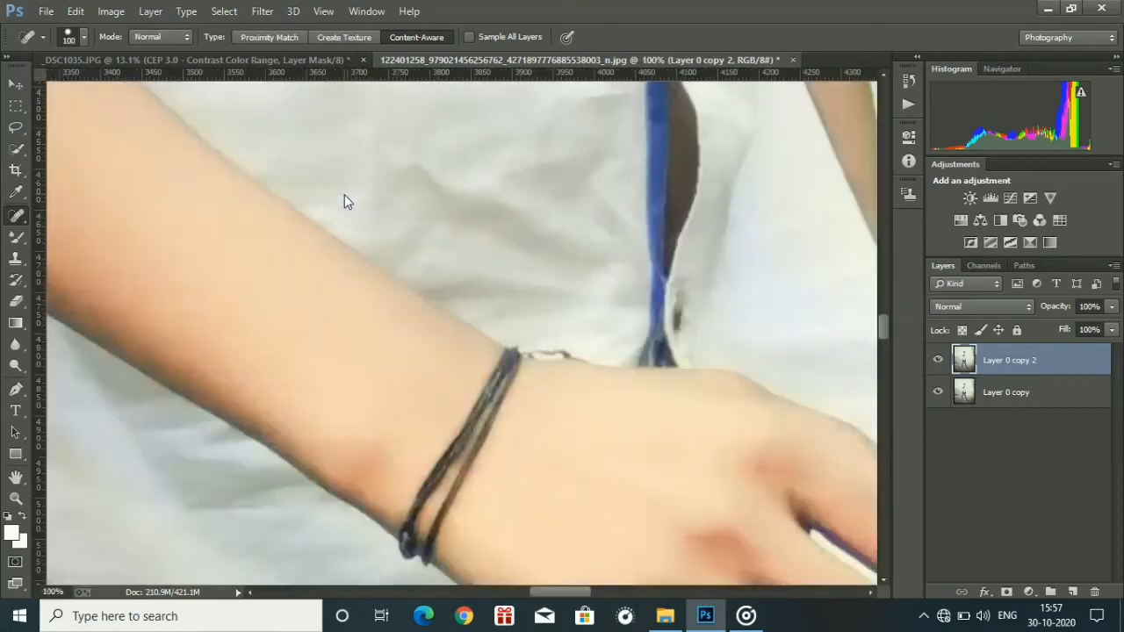
{"action": "key", "text": "ctrl+minus"}
{"action": "key", "text": "ctrl+minus"}
{"action": "key", "text": "ctrl+minus"}
{"action": "key", "text": "ctrl+minus"}
{"action": "key", "text": "ctrl+minus"}
{"action": "key", "text": "ctrl+minus"}
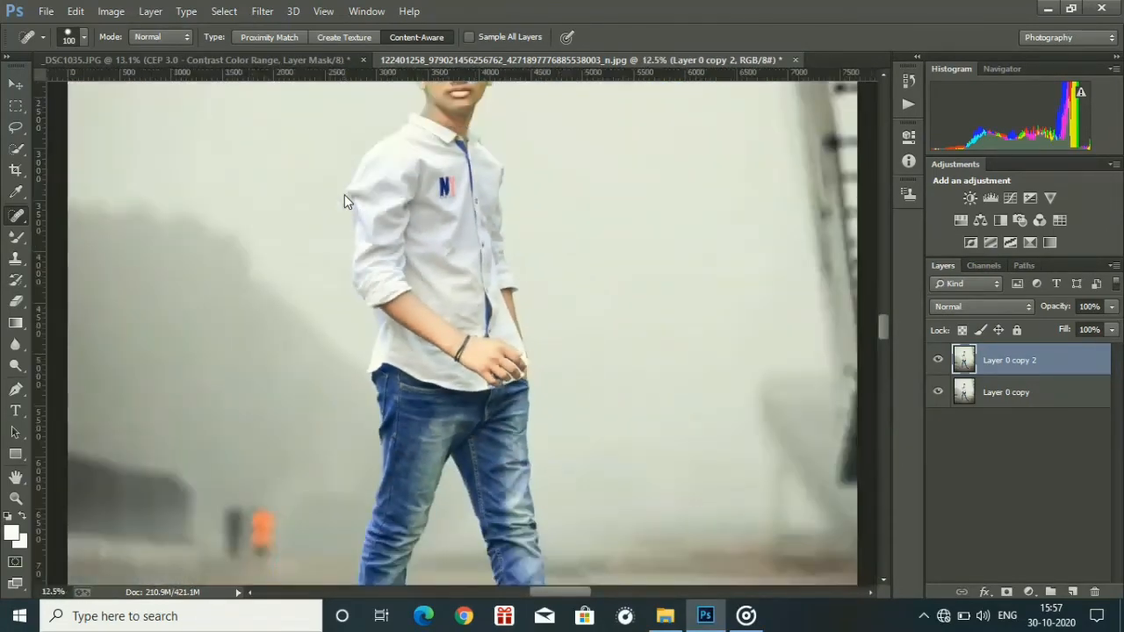
{"action": "left_click_drag", "start_coordinate": [880, 292], "coordinate": [860, 211]}
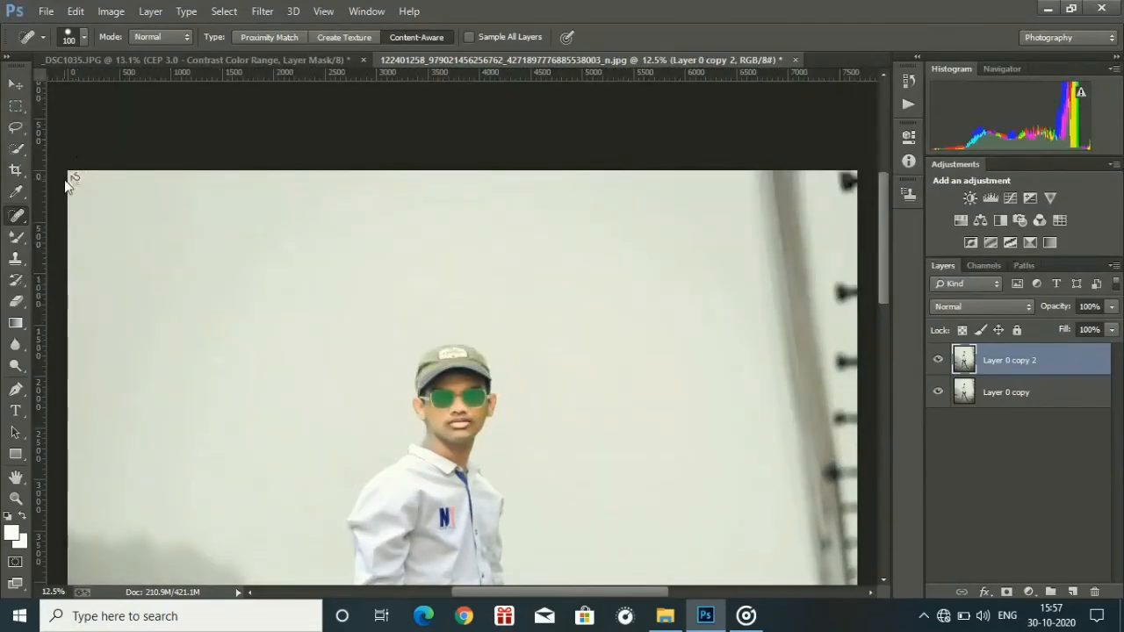
{"action": "left_click_drag", "start_coordinate": [70, 175], "coordinate": [89, 173]}
Merge the retouched layer with the one beneath using Merge Visible, and duplicate the result.
{"action": "left_click", "coordinate": [16, 497]}
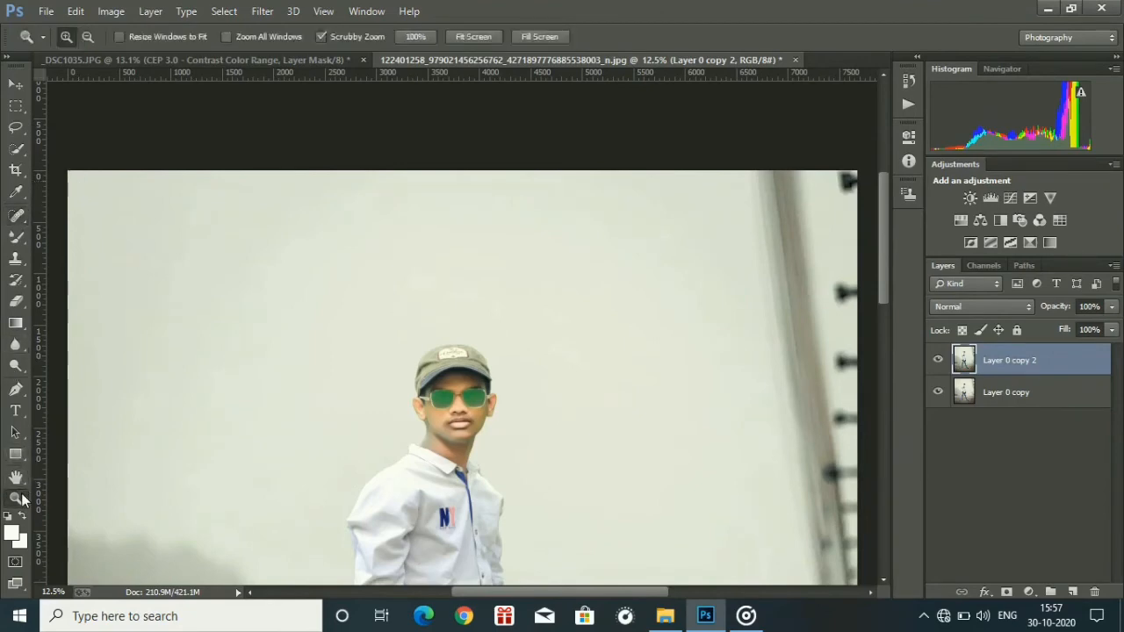
{"action": "left_click_drag", "start_coordinate": [416, 259], "coordinate": [326, 230]}
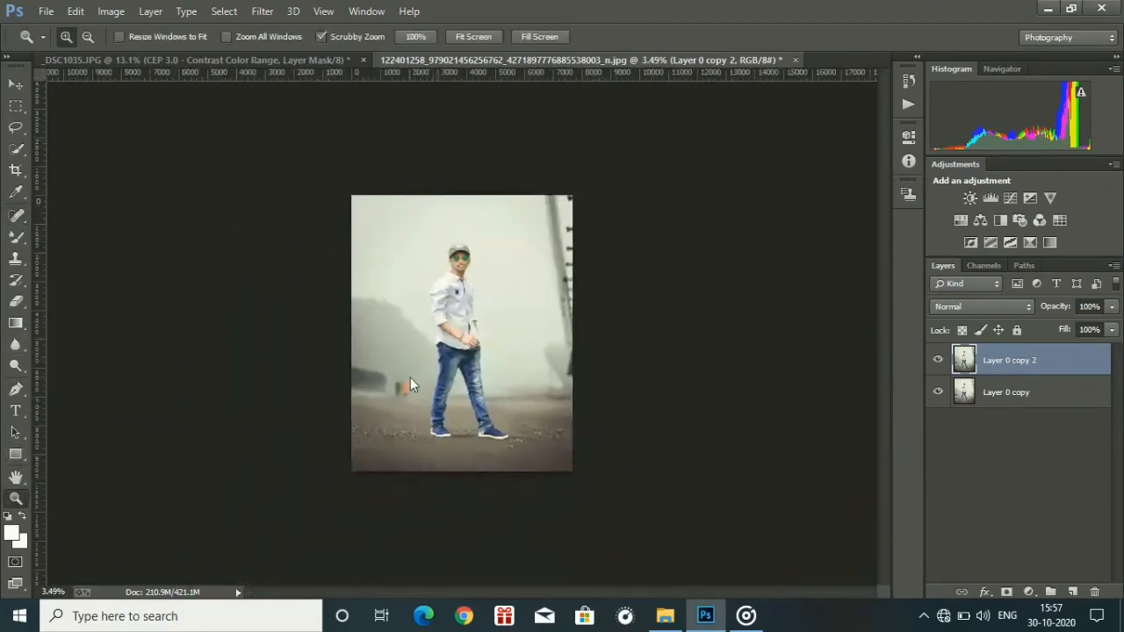
{"action": "left_click_drag", "start_coordinate": [423, 391], "coordinate": [438, 403]}
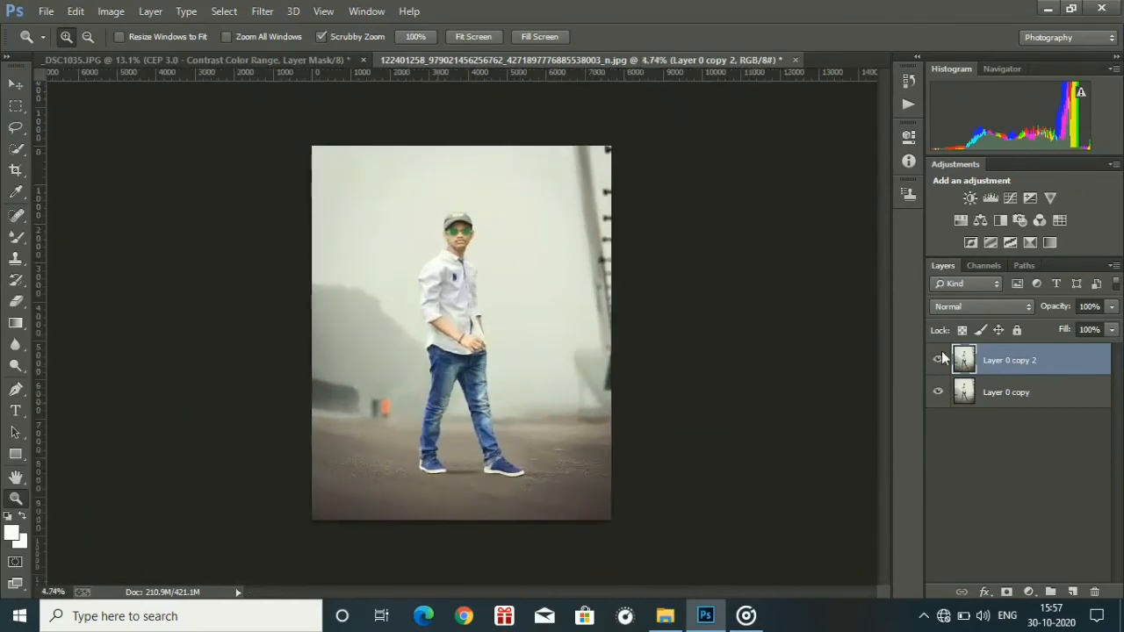
{"action": "right_click", "coordinate": [1001, 356]}
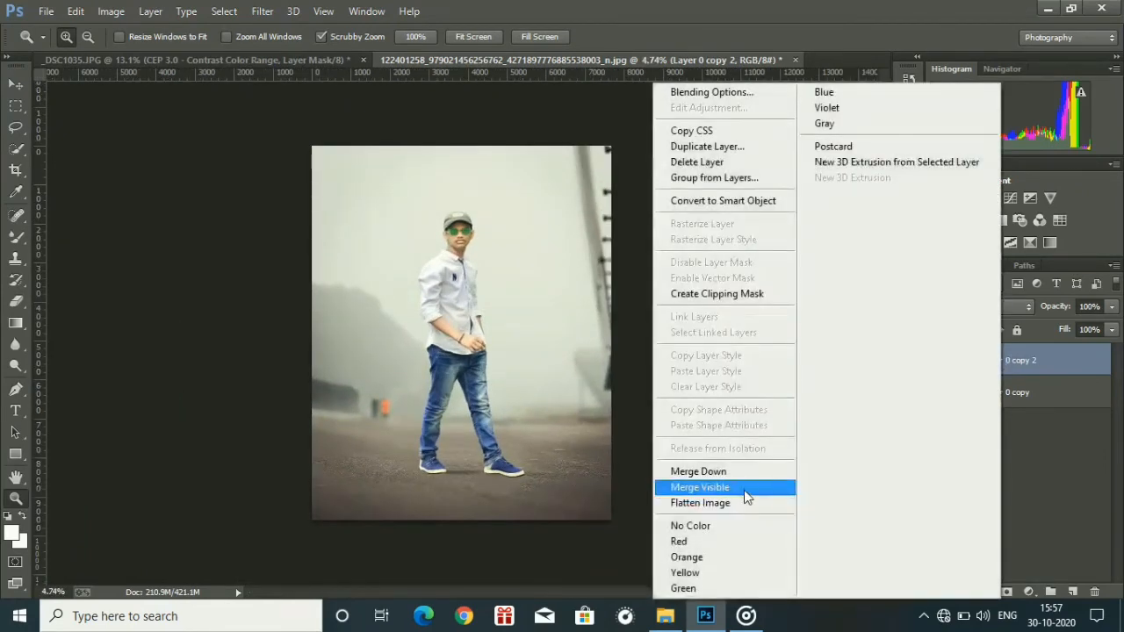
{"action": "left_click", "coordinate": [751, 487]}
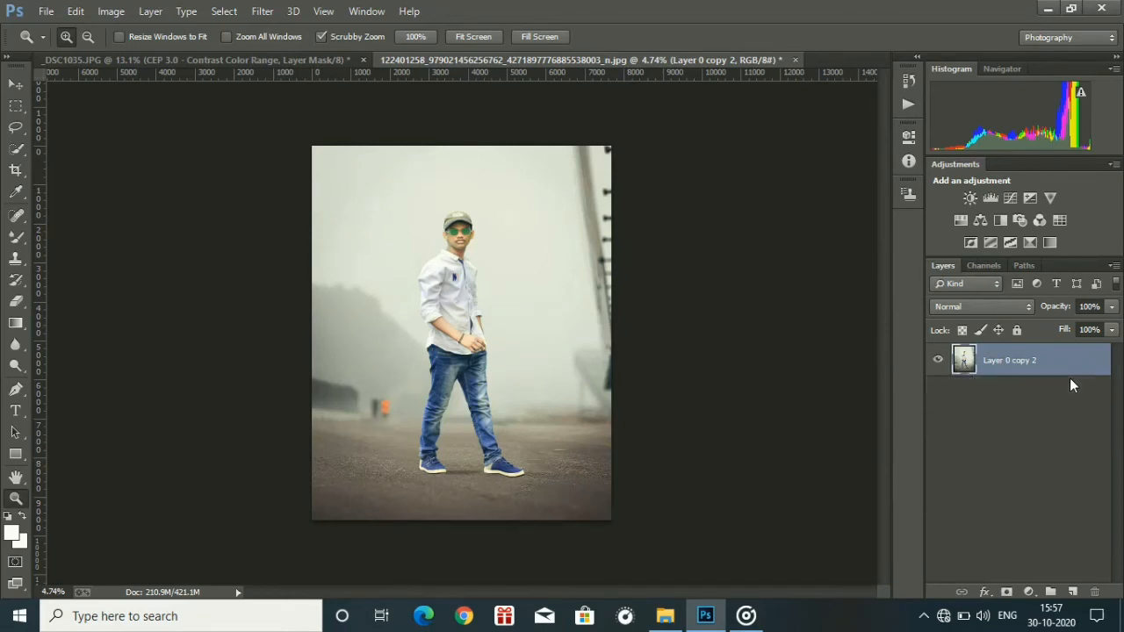
{"action": "left_click_drag", "start_coordinate": [1073, 375], "coordinate": [1070, 592]}
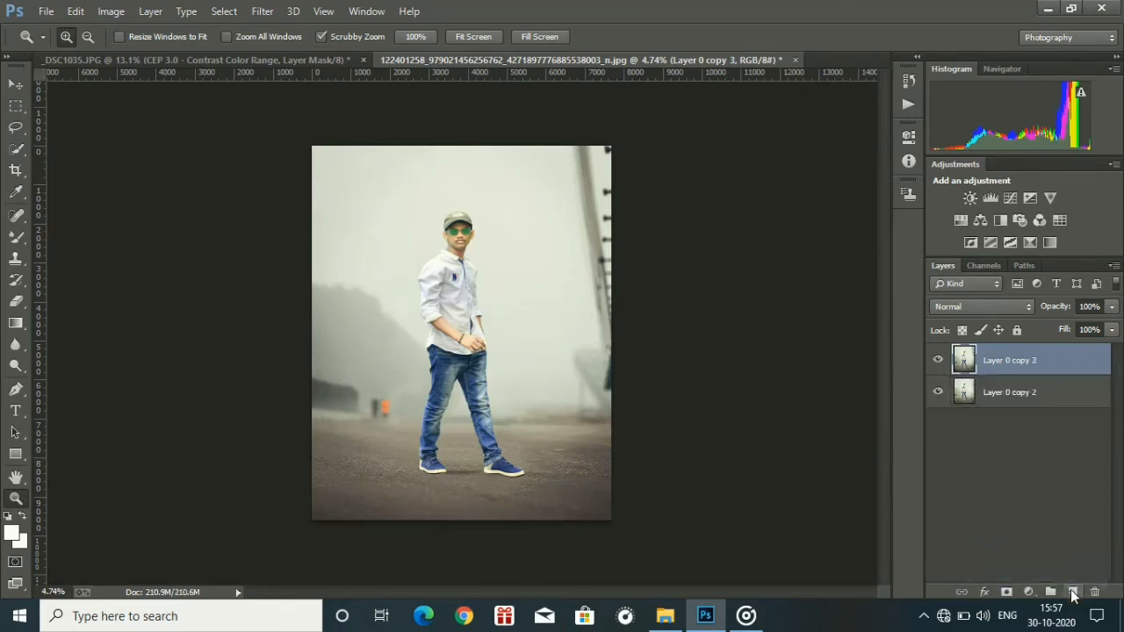
Add a Highlight Priority post-crop vignette in the Camera Raw Filter with amount -37 and midpoint 62.
{"action": "left_click", "coordinate": [259, 8]}
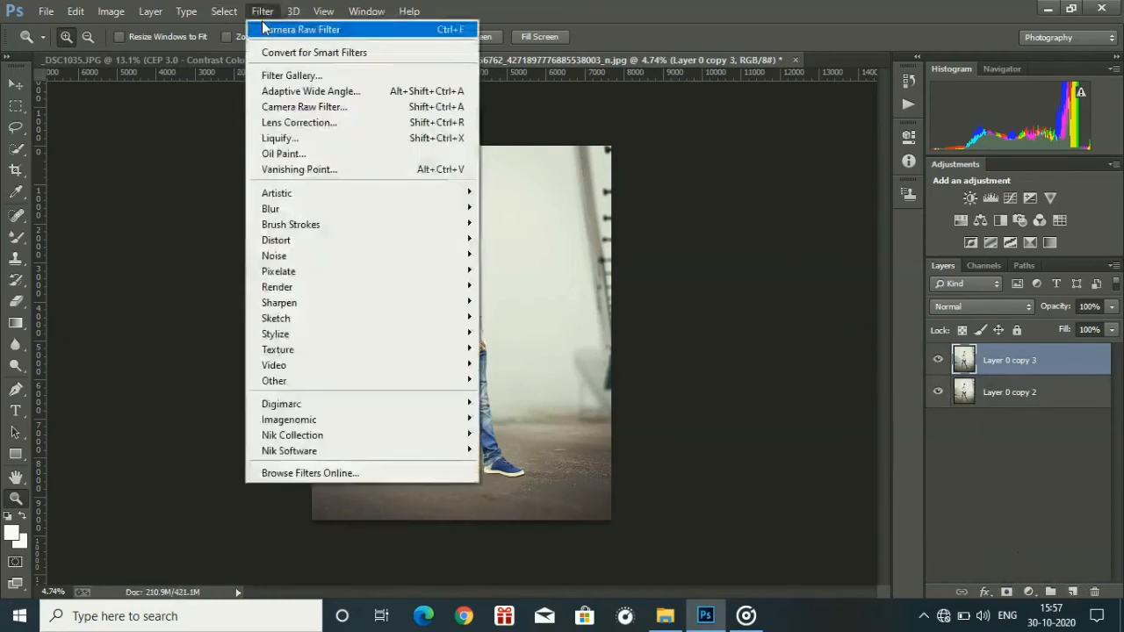
{"action": "left_click", "coordinate": [290, 108]}
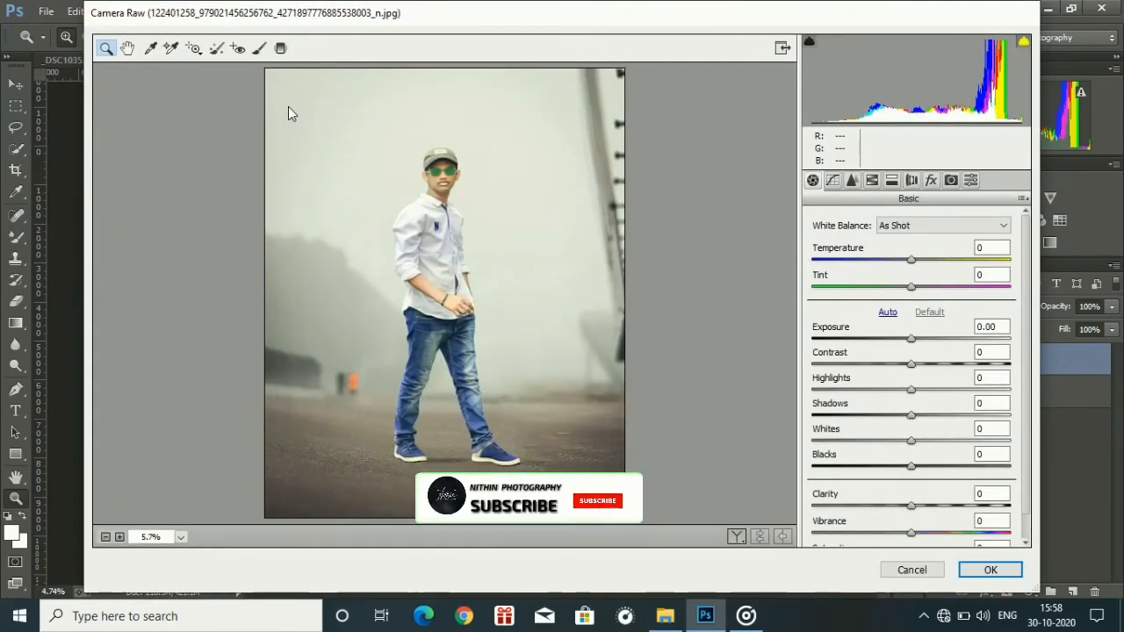
{"action": "left_click", "coordinate": [931, 180]}
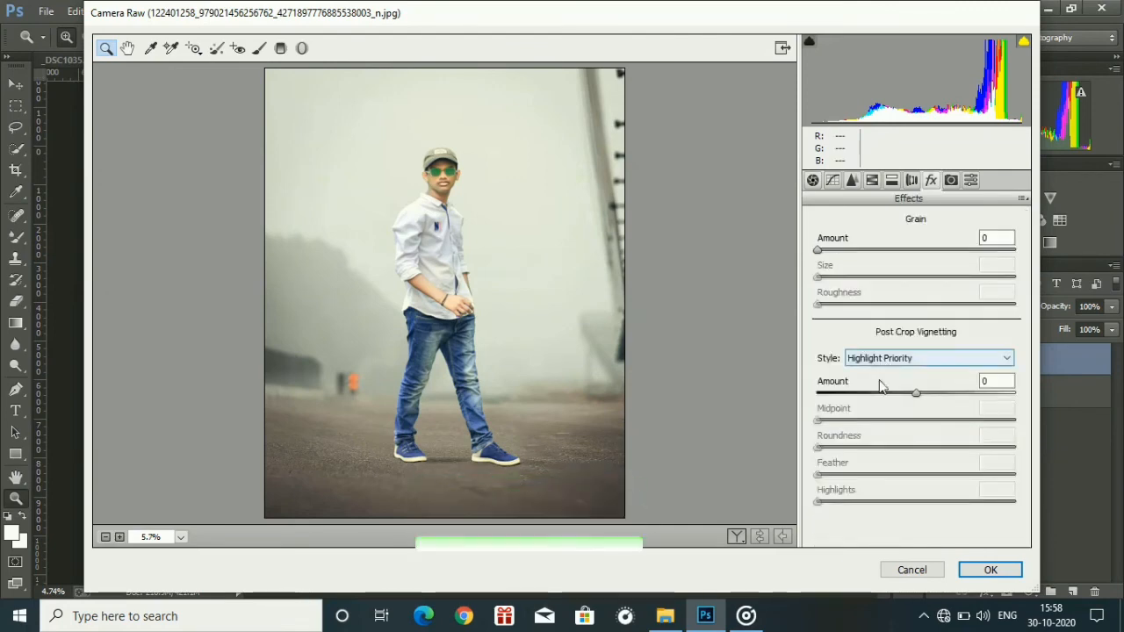
{"action": "left_click_drag", "start_coordinate": [878, 384], "coordinate": [848, 386]}
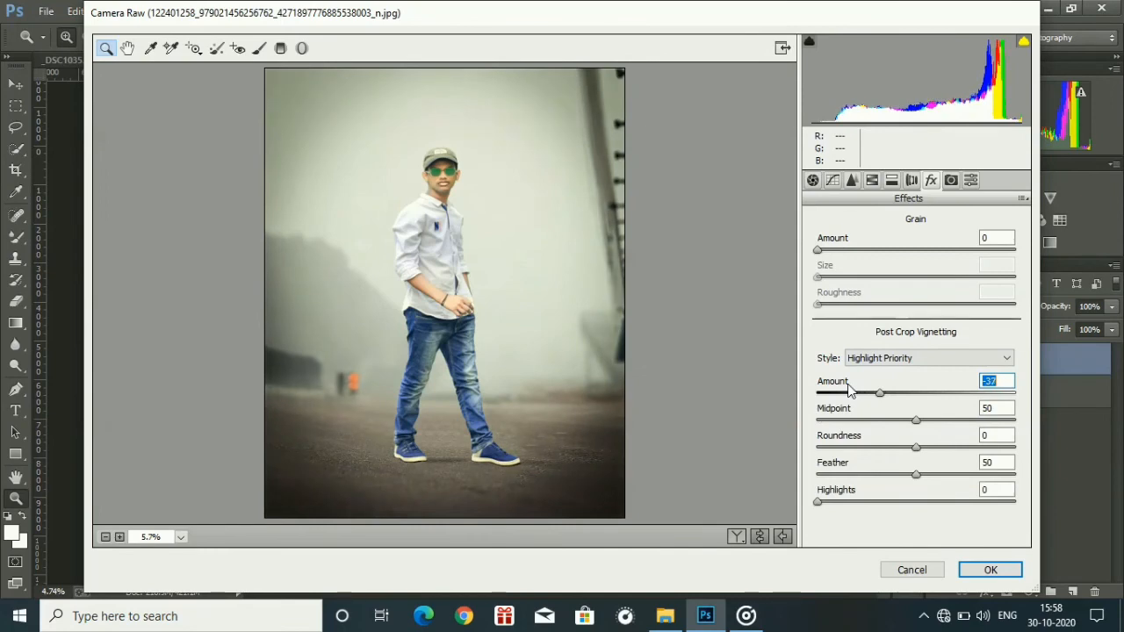
{"action": "left_click_drag", "start_coordinate": [915, 420], "coordinate": [940, 420]}
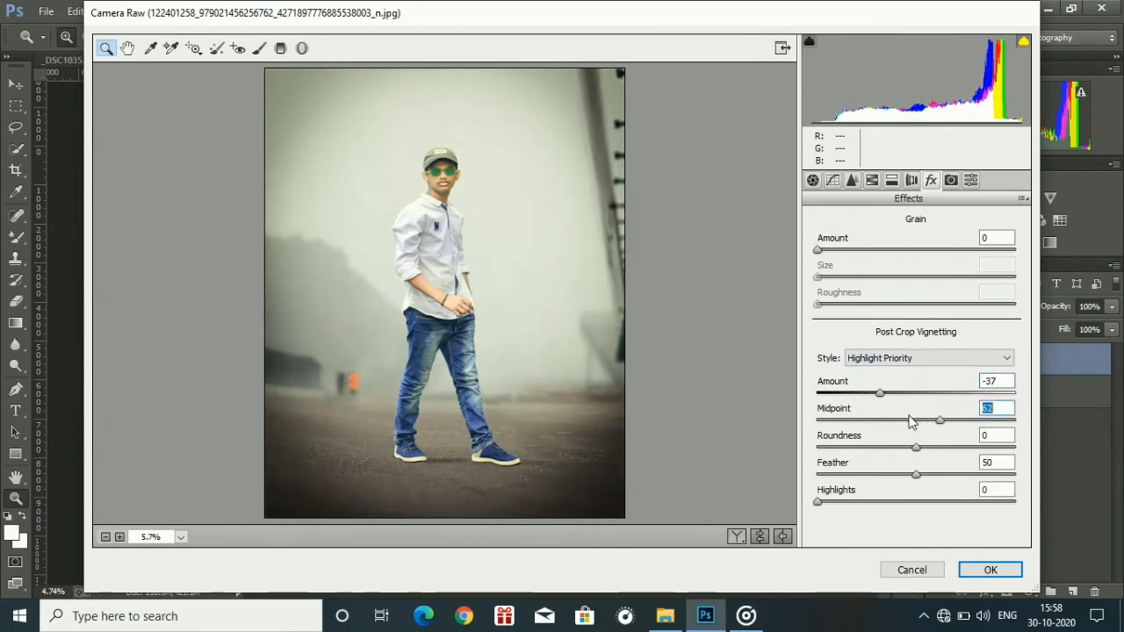
Set the HSL luminance of oranges to +27 and yellows to +6.
{"action": "left_click", "coordinate": [871, 180]}
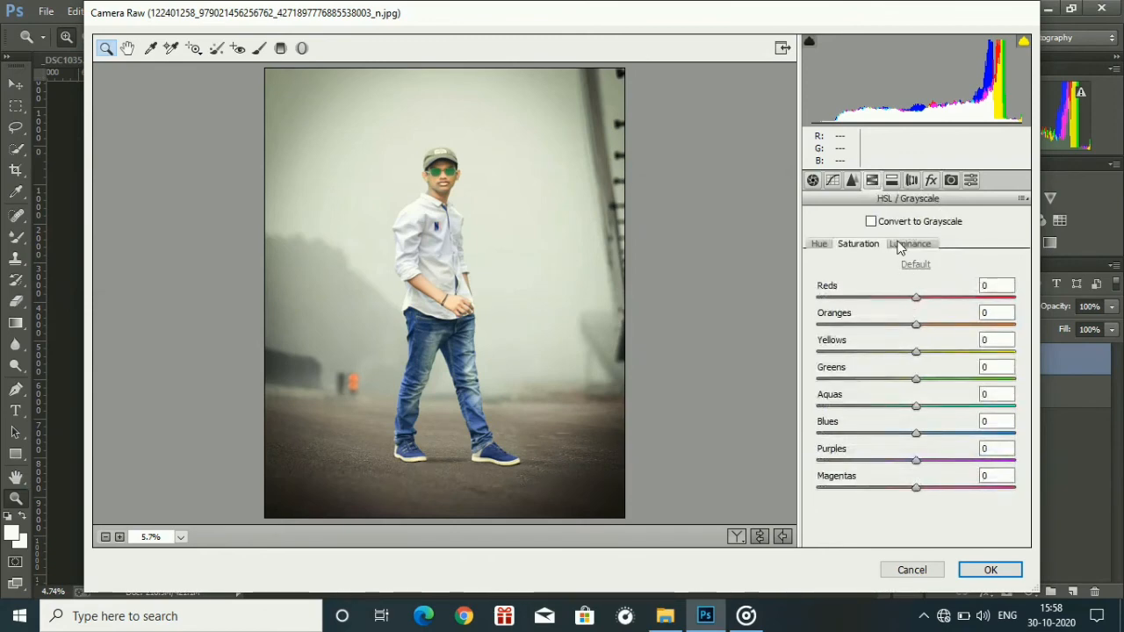
{"action": "left_click", "coordinate": [899, 243]}
{"action": "left_click_drag", "start_coordinate": [916, 323], "coordinate": [950, 324]}
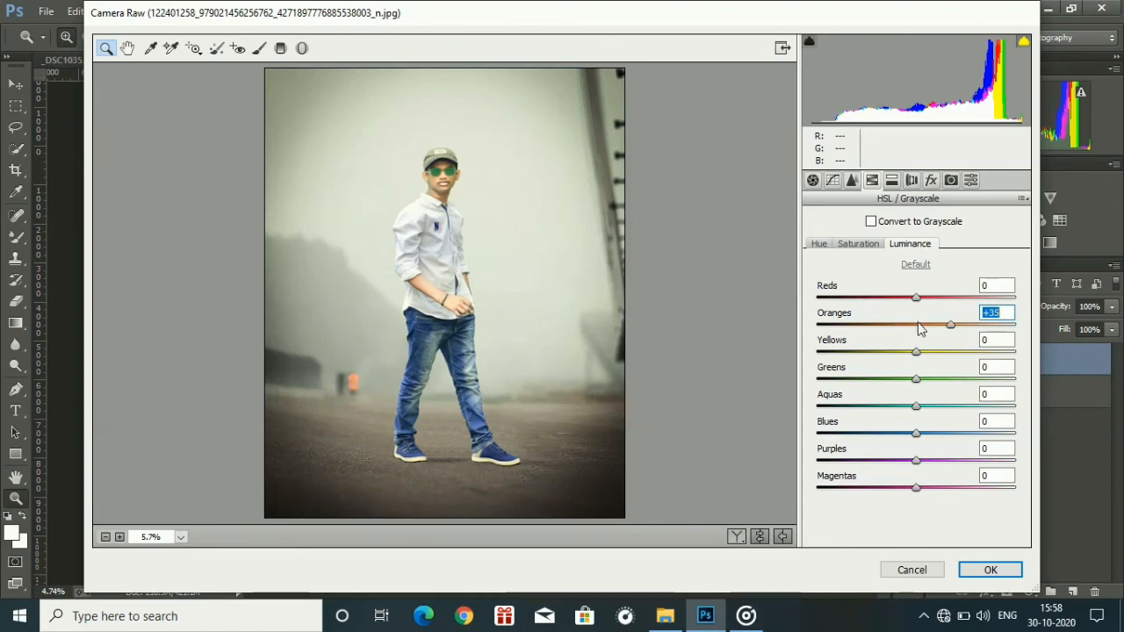
{"action": "left_click_drag", "start_coordinate": [910, 316], "coordinate": [913, 380]}
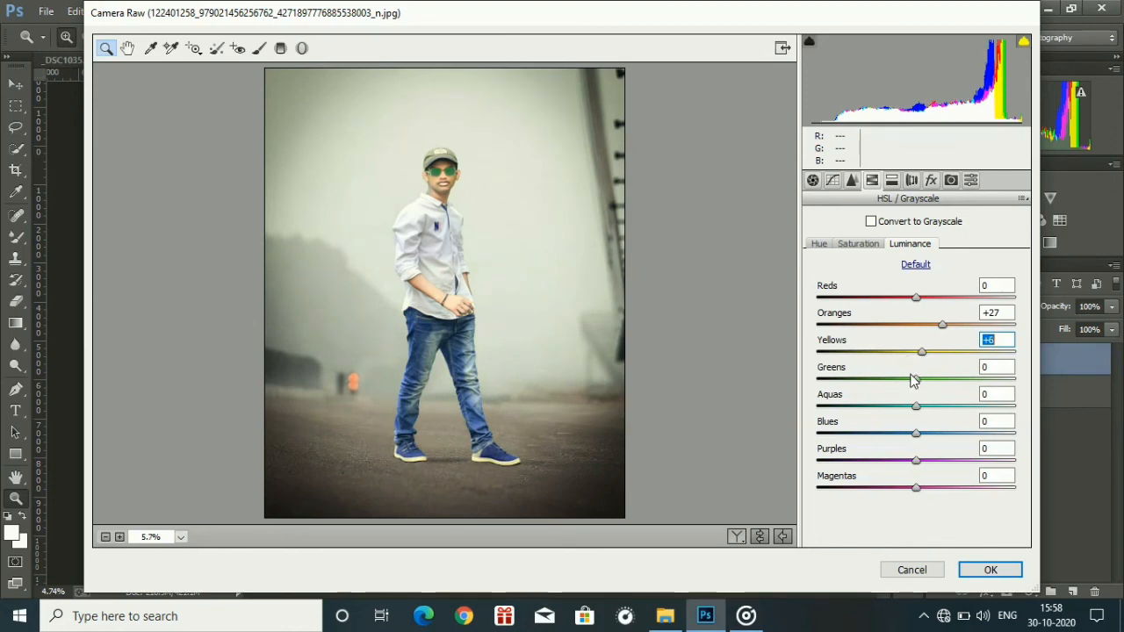
Set the HSL saturation to oranges -8, yellows -22, greens +39, aquas +42 and blues +38, and apply the Camera Raw Filter.
{"action": "left_click", "coordinate": [859, 243]}
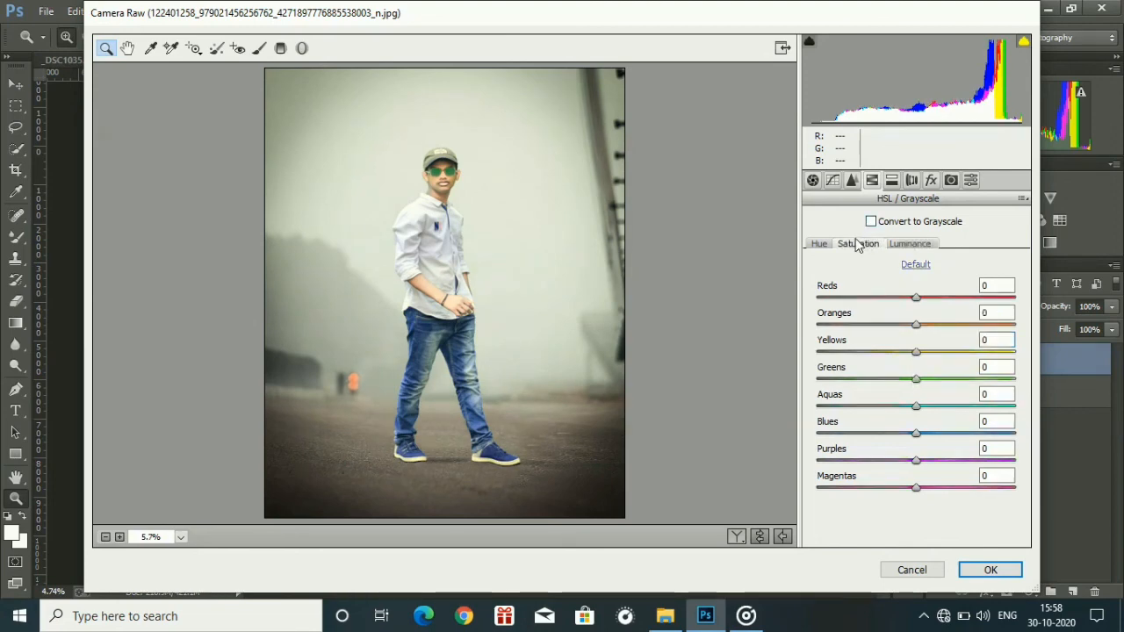
{"action": "left_click", "coordinate": [876, 308]}
{"action": "left_click_drag", "start_coordinate": [876, 309], "coordinate": [869, 313]}
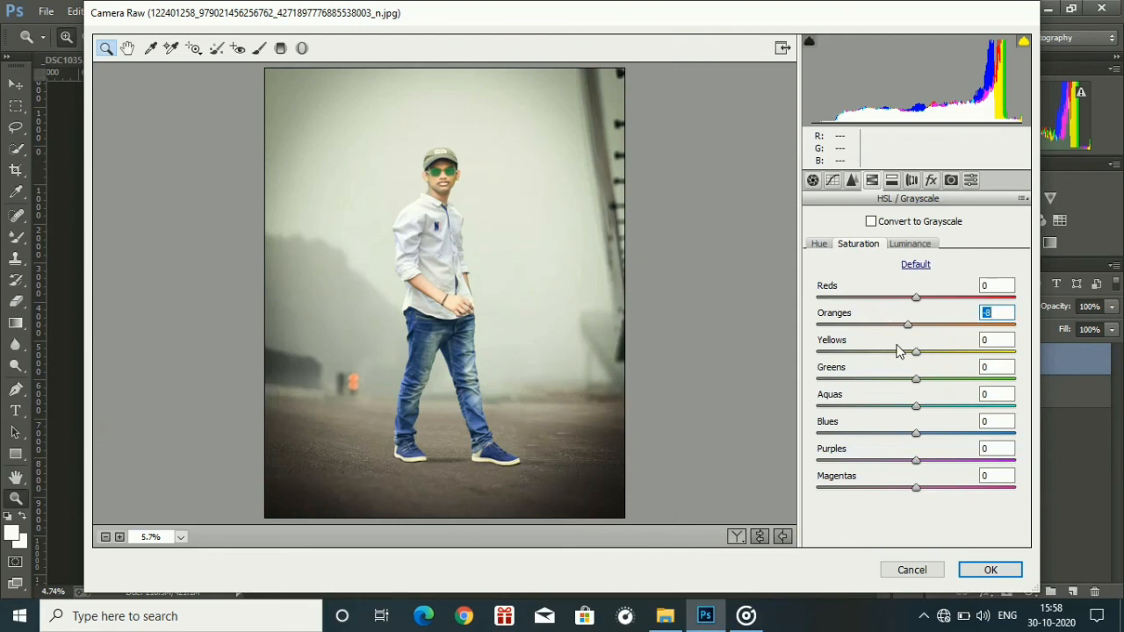
{"action": "left_click_drag", "start_coordinate": [898, 351], "coordinate": [942, 411]}
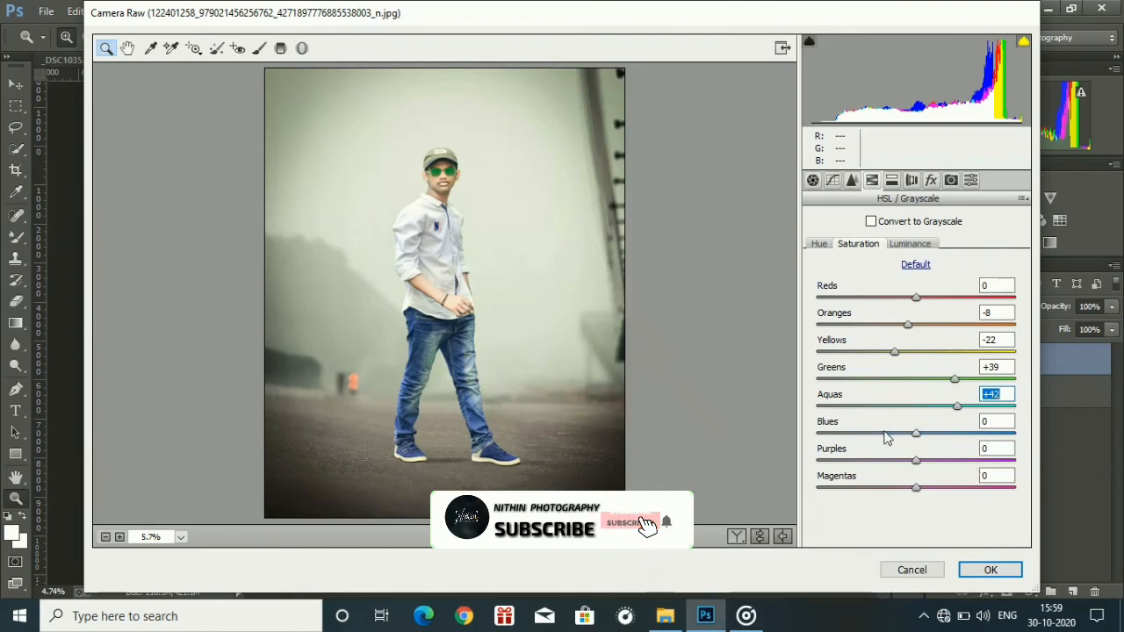
{"action": "left_click_drag", "start_coordinate": [888, 432], "coordinate": [922, 436]}
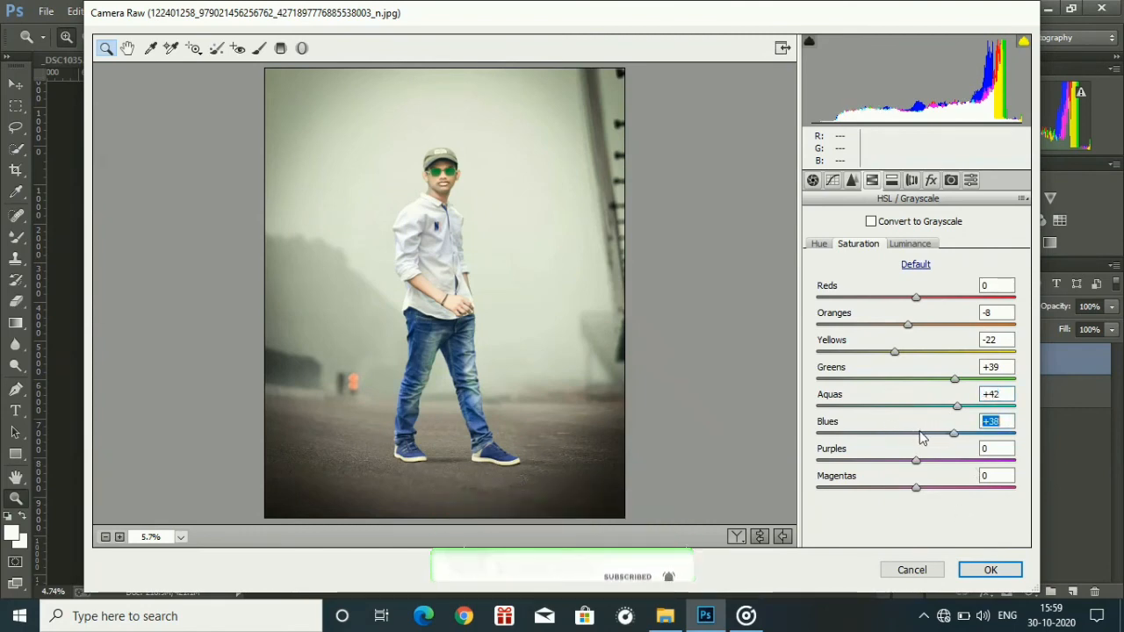
{"action": "left_click", "coordinate": [990, 570]}
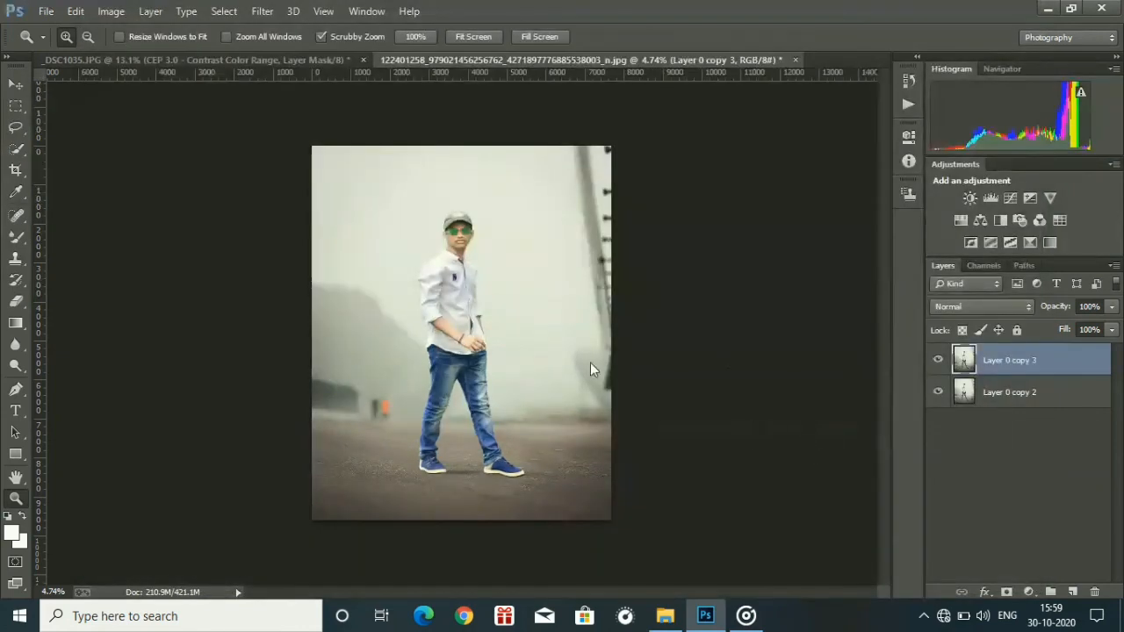